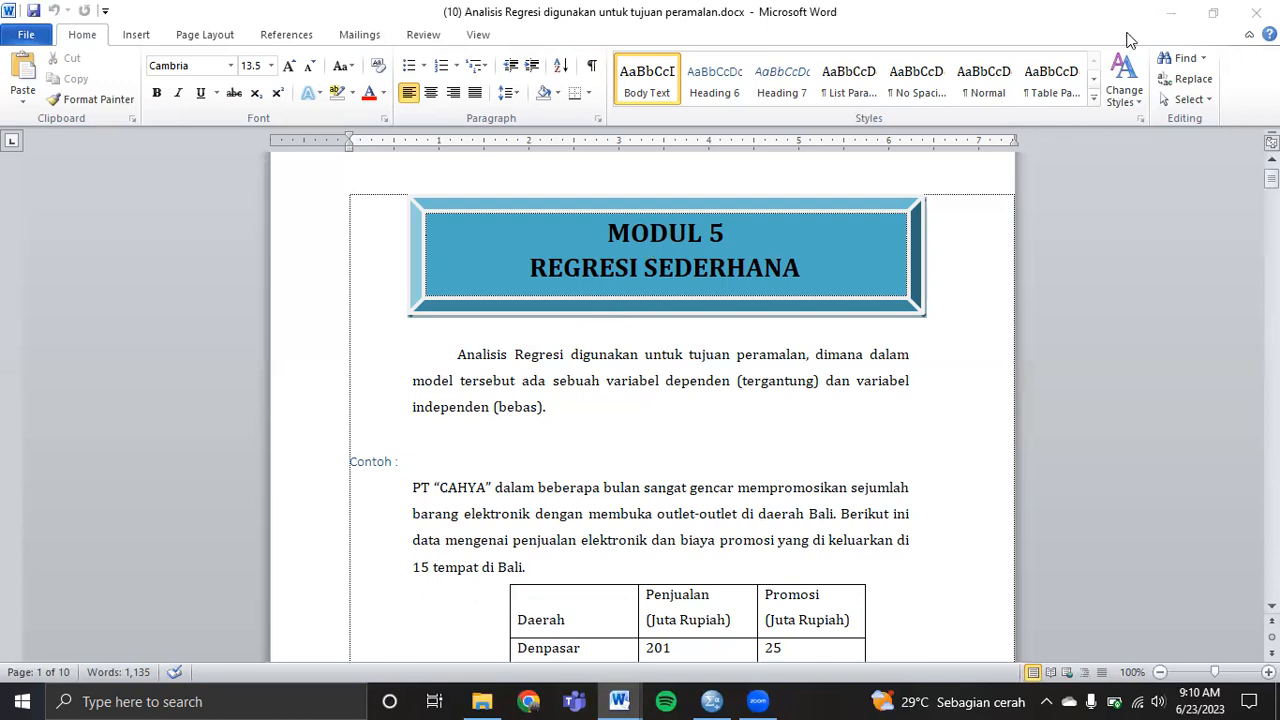
Scroll Word's Document2 to show the masa_krj and gaji table beside the SPSS Data Editor.
click(1172, 14)
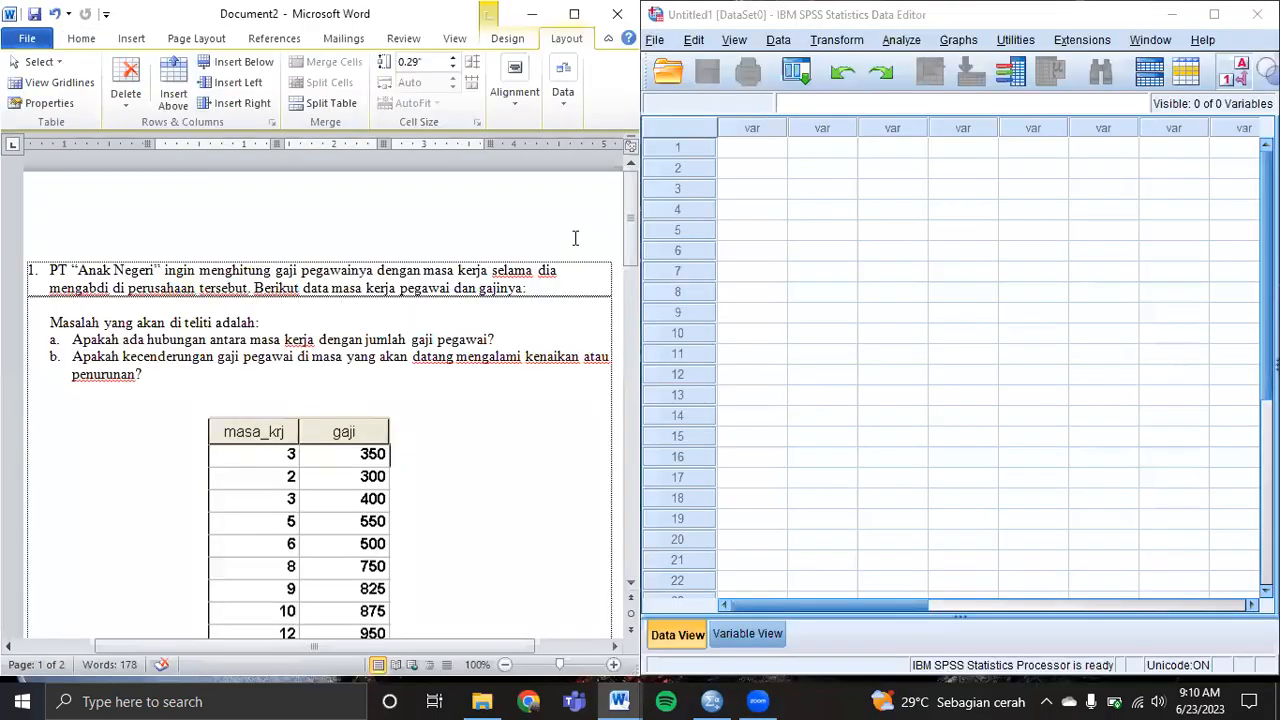
drag(632, 212, 632, 236)
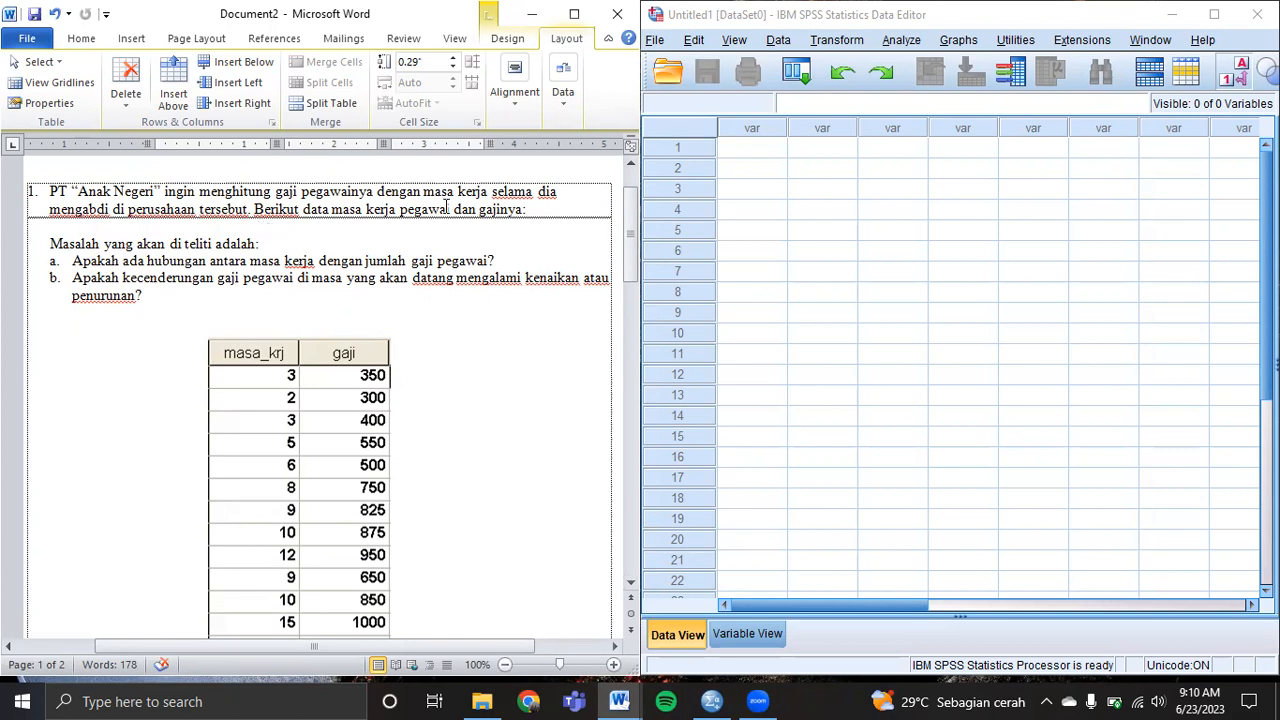
drag(634, 236, 634, 240)
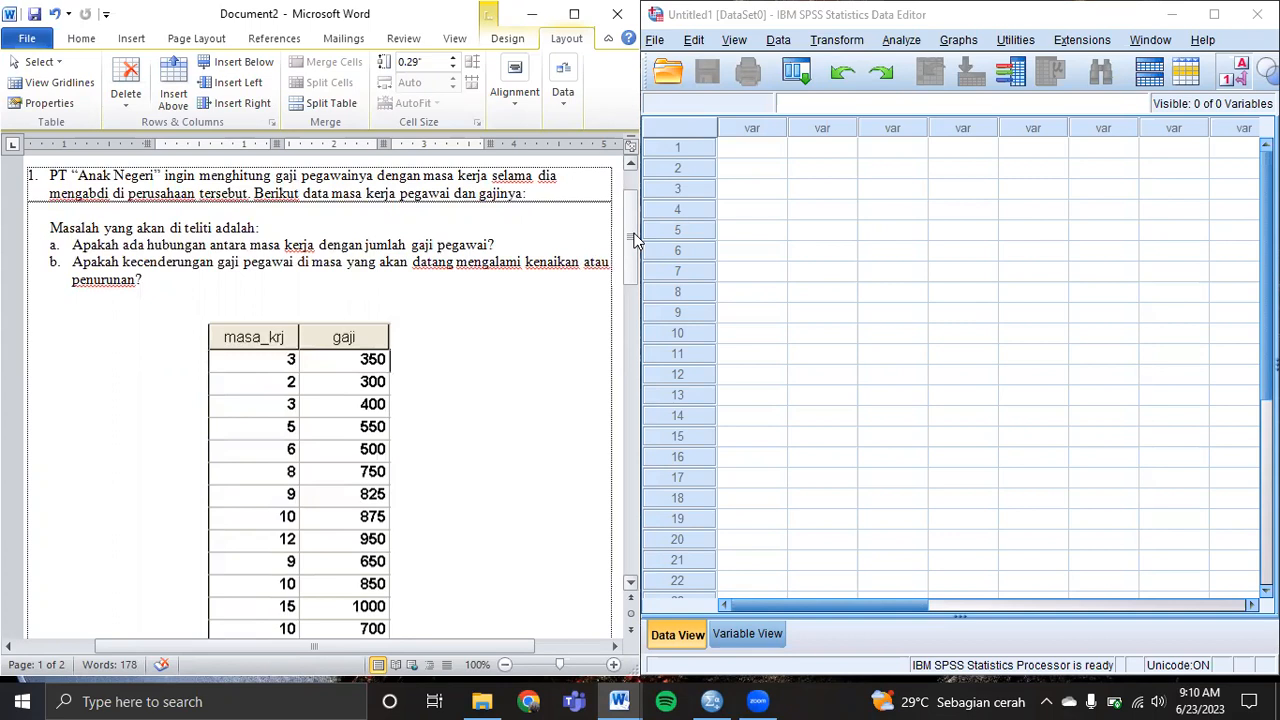
drag(634, 240, 639, 267)
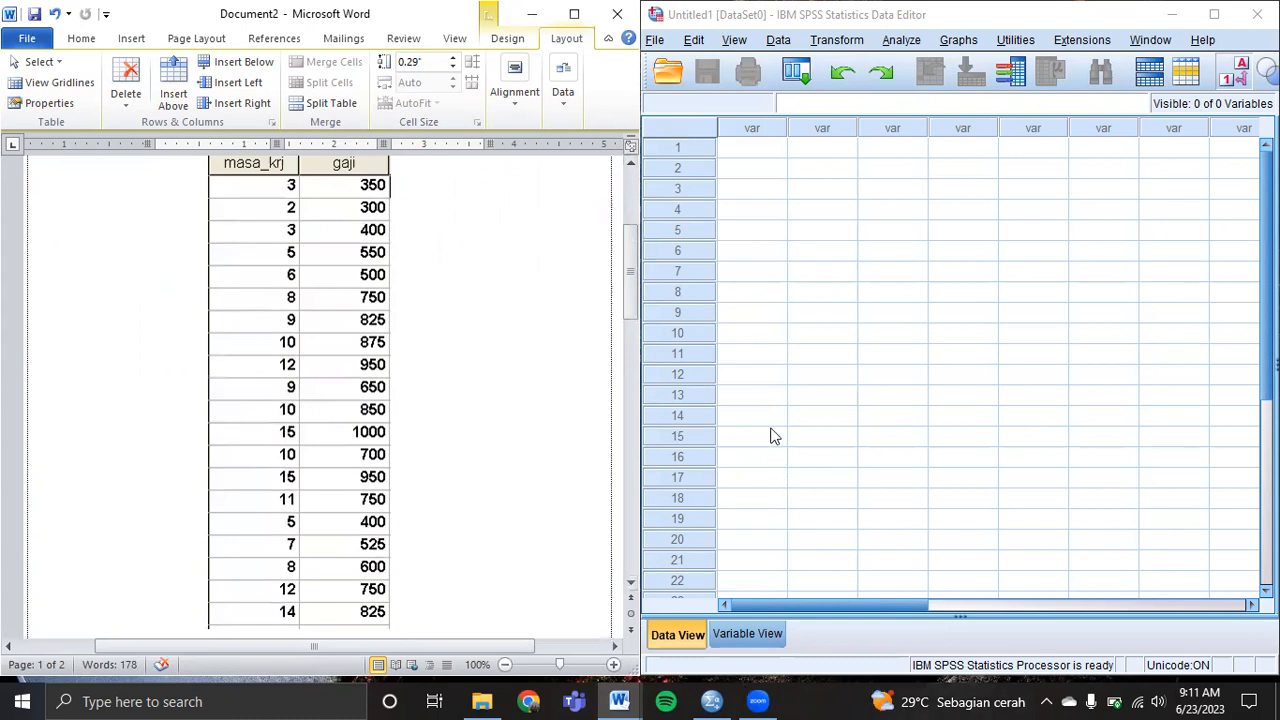
click(741, 642)
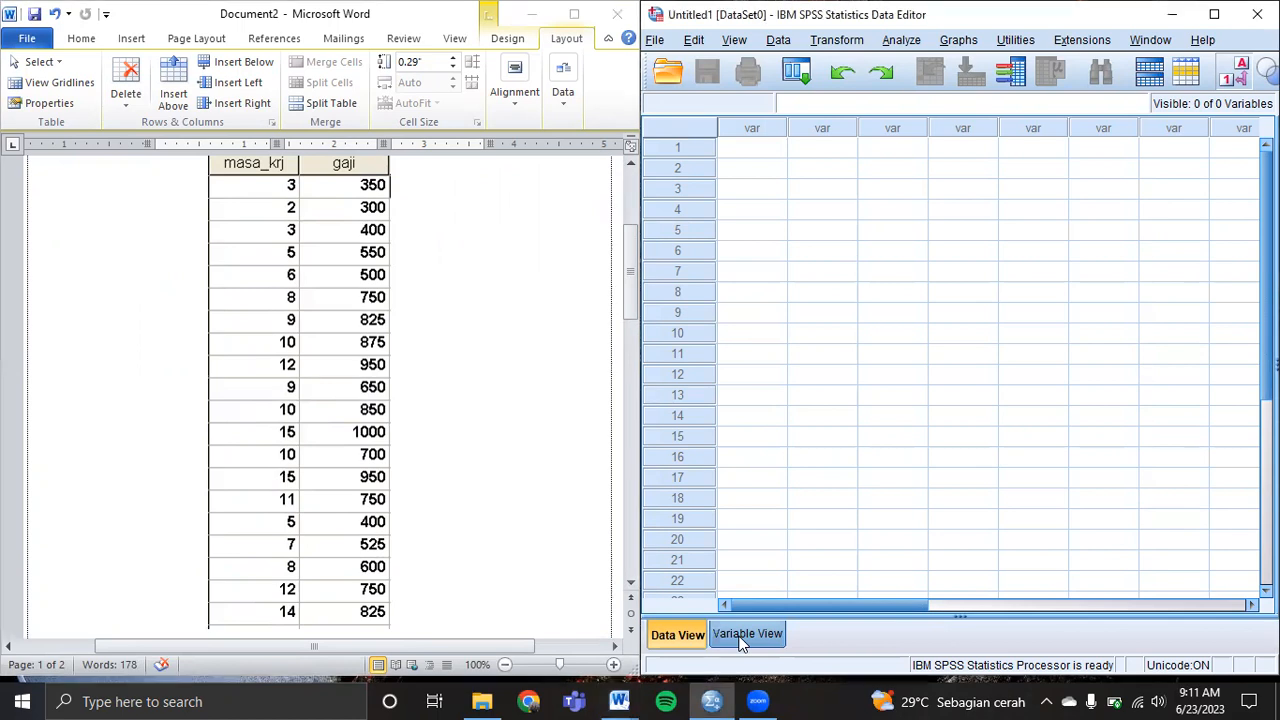
Name the first variable Waktu after 'Masa Kerja' is rejected as an illegal name.
click(741, 642)
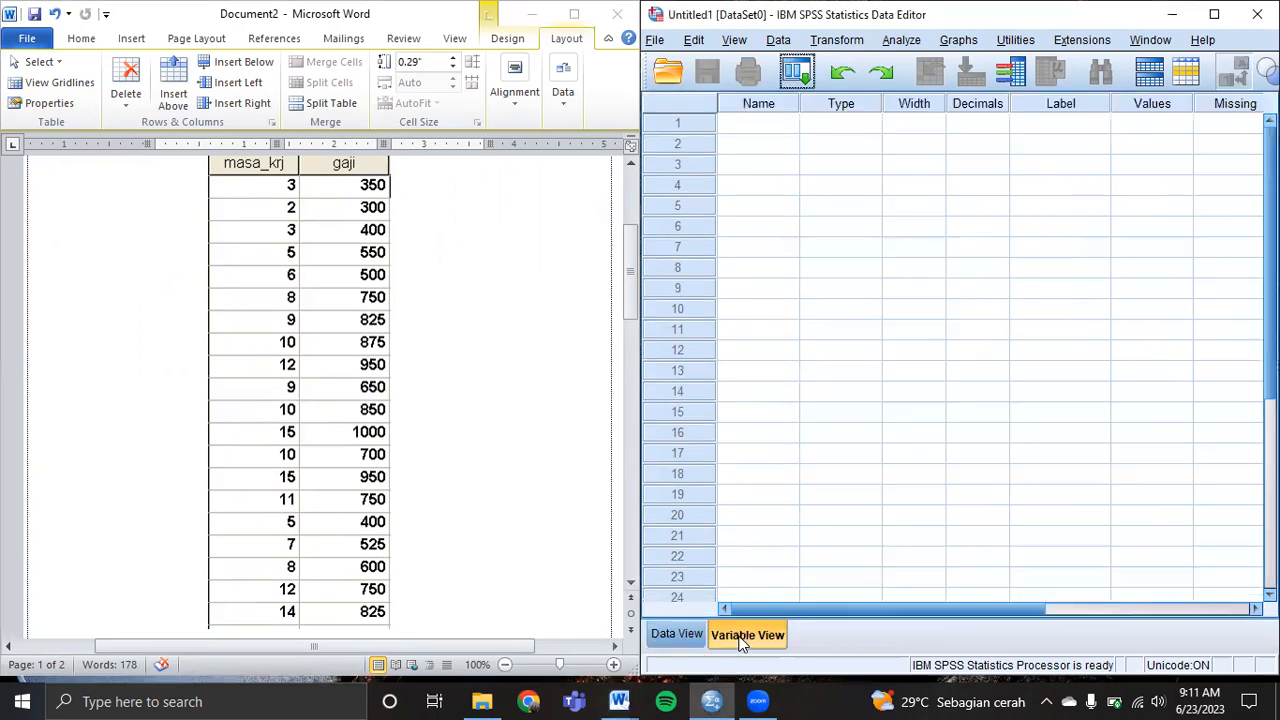
click(757, 125)
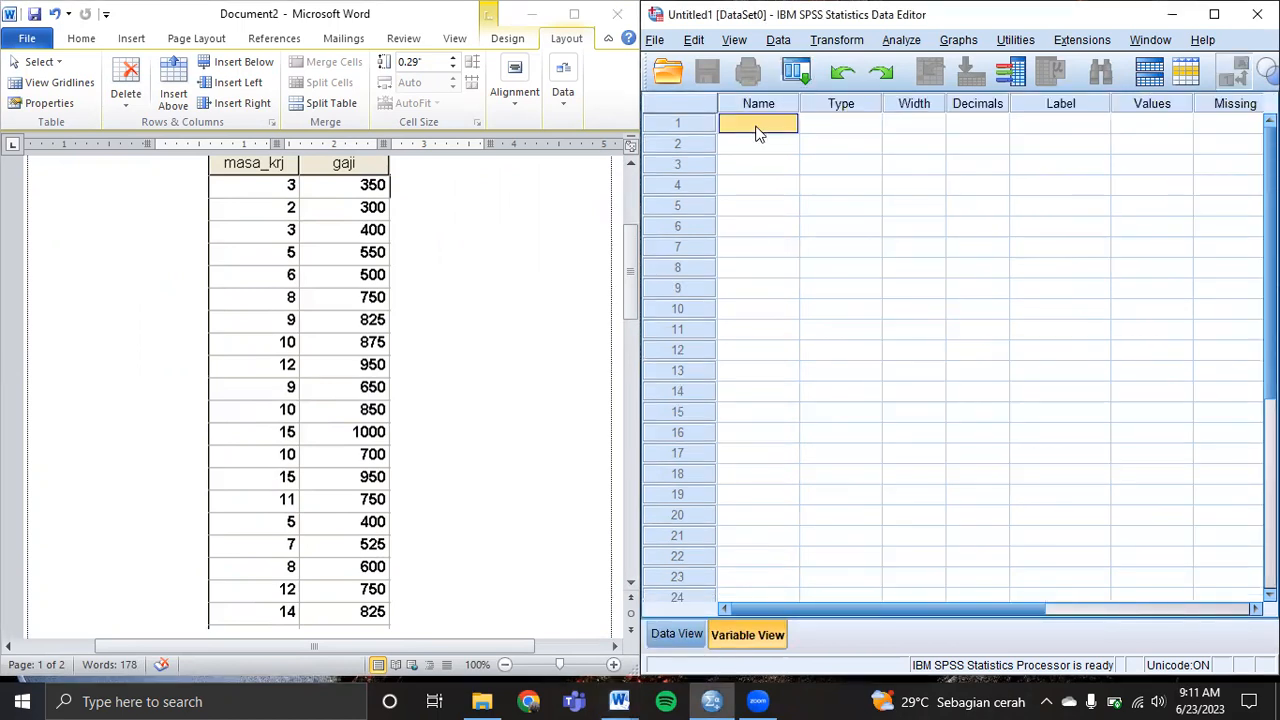
text(Masa Kerja)
click(849, 124)
click(960, 375)
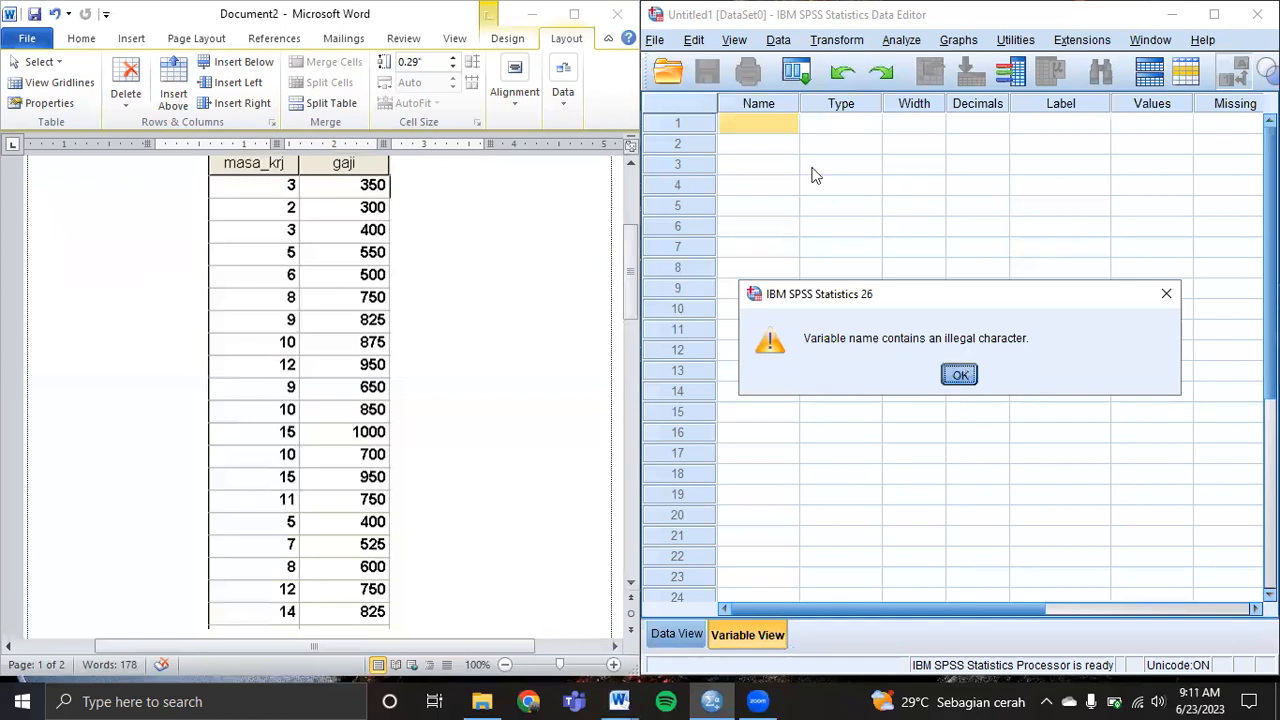
click(752, 148)
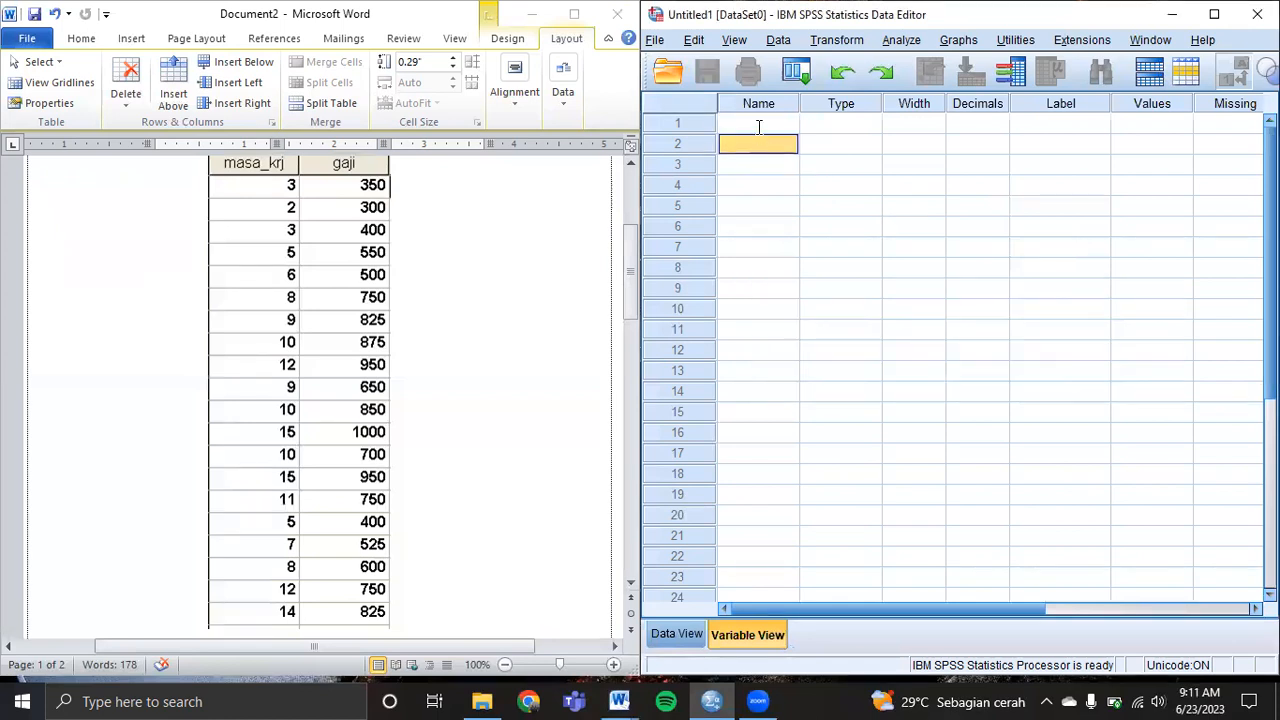
click(757, 125)
text(Waktu)
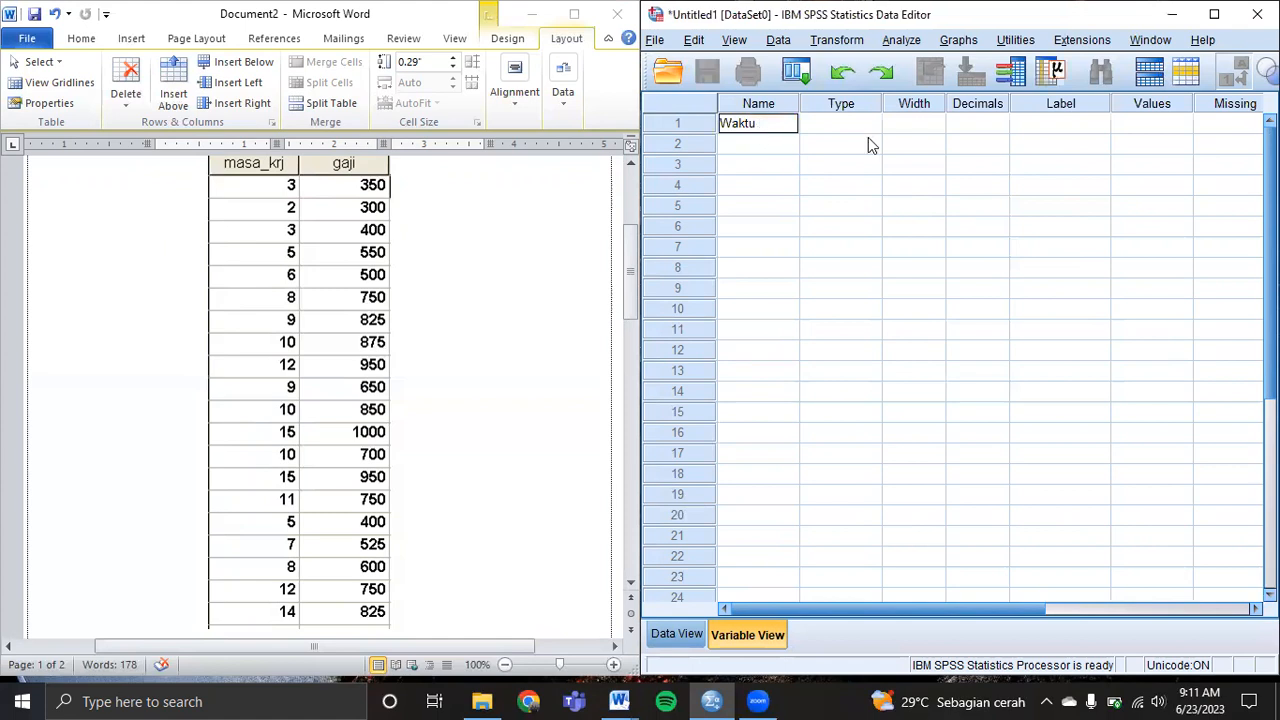
key(Tab)
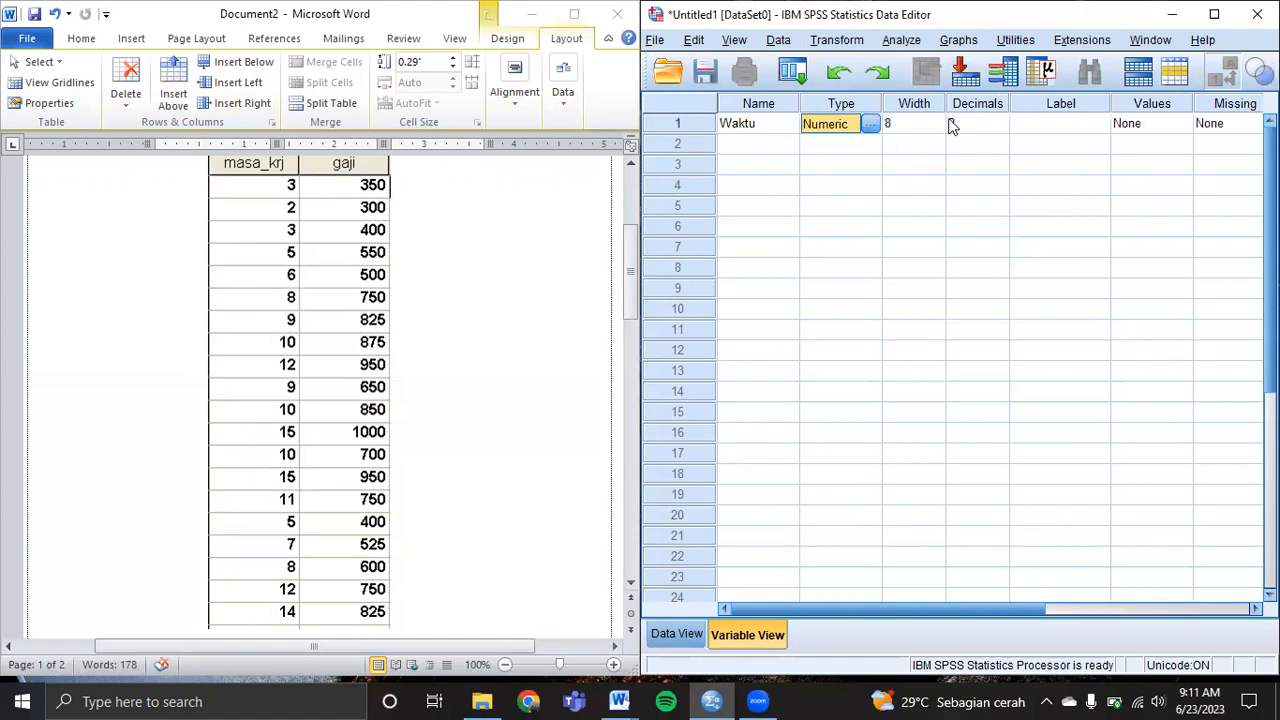
Give Waktu 0 decimals, label 'Masa Kerja', left alignment and Scale measure.
click(1001, 128)
click(1001, 128)
click(1001, 128)
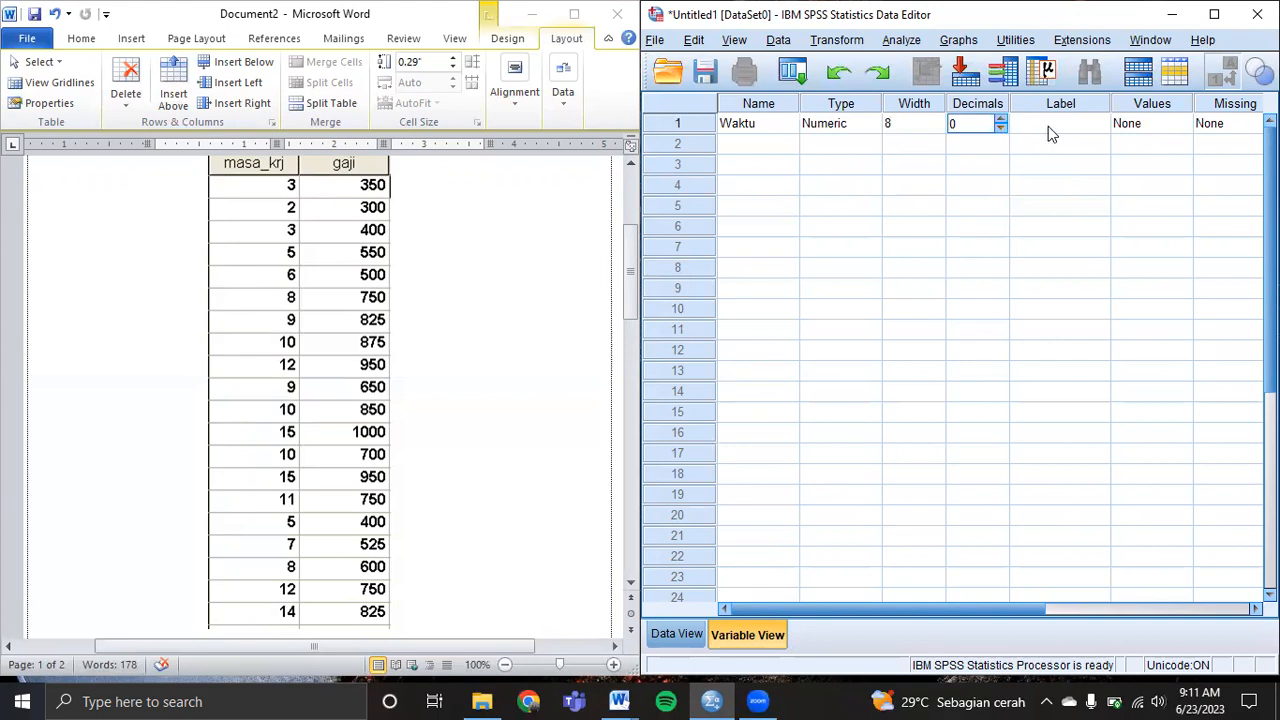
click(1050, 128)
text(Mas)
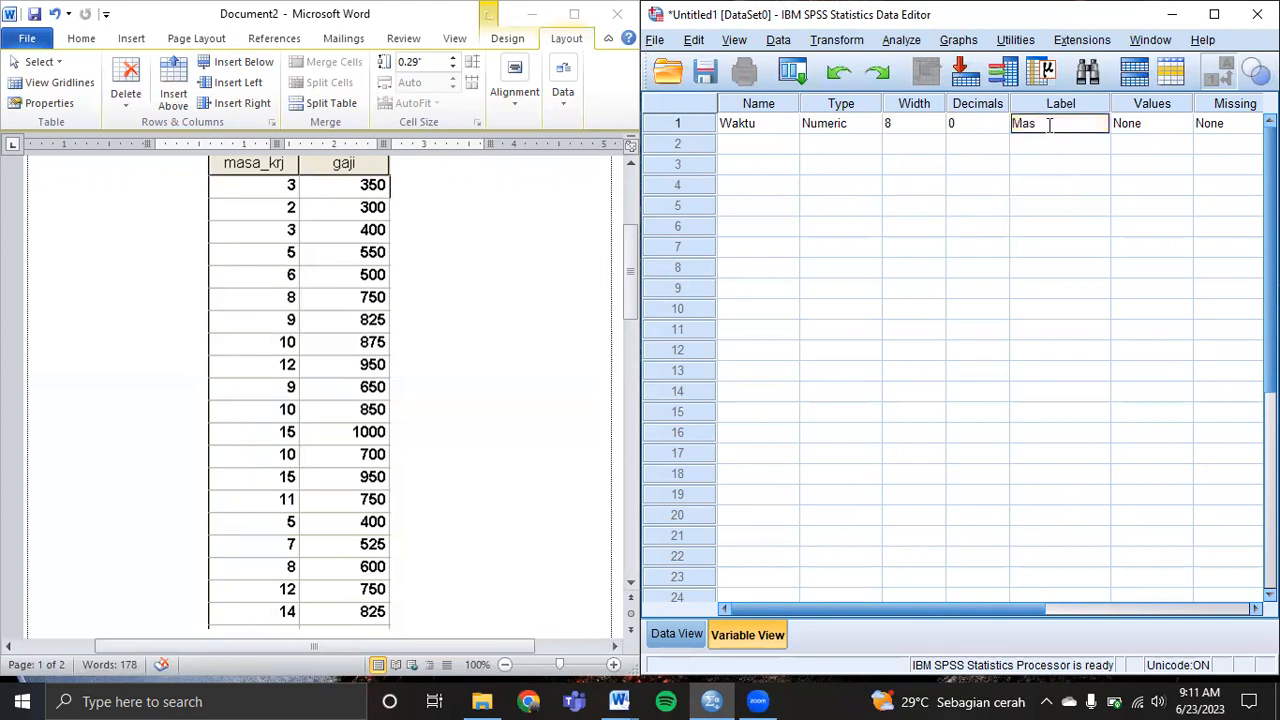
text(a Kerja)
drag(999, 609, 1183, 599)
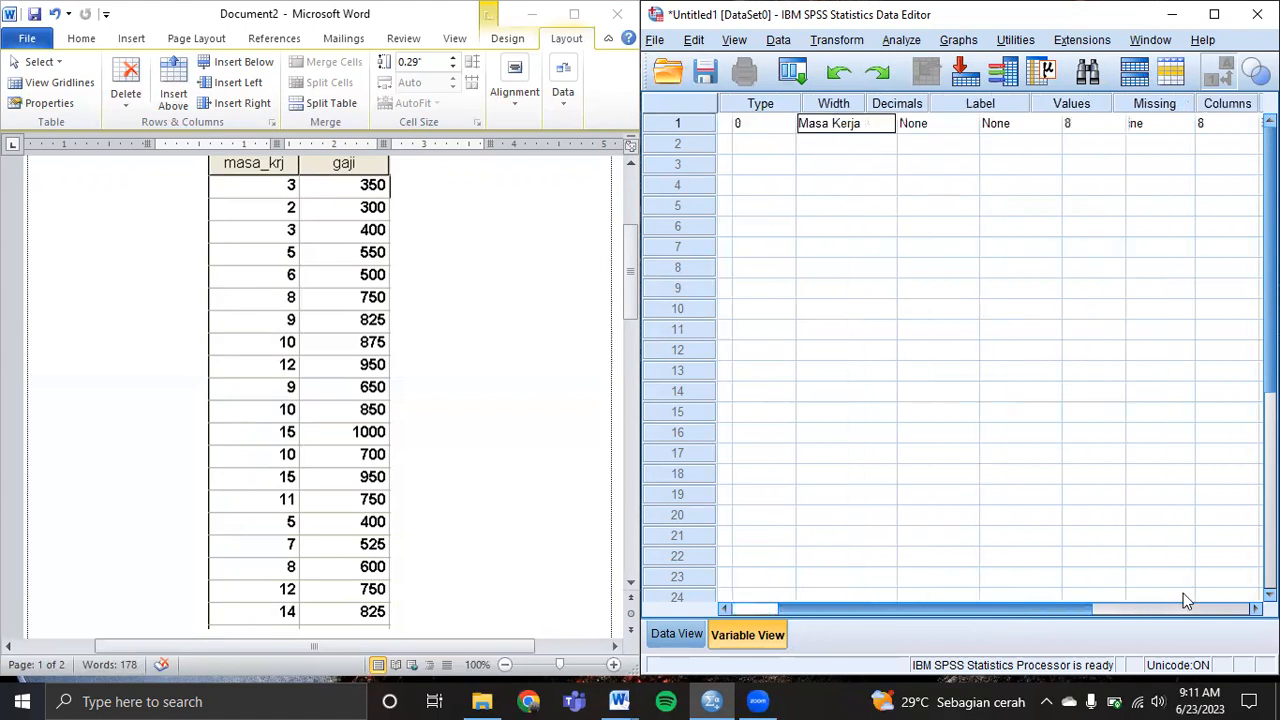
click(1025, 122)
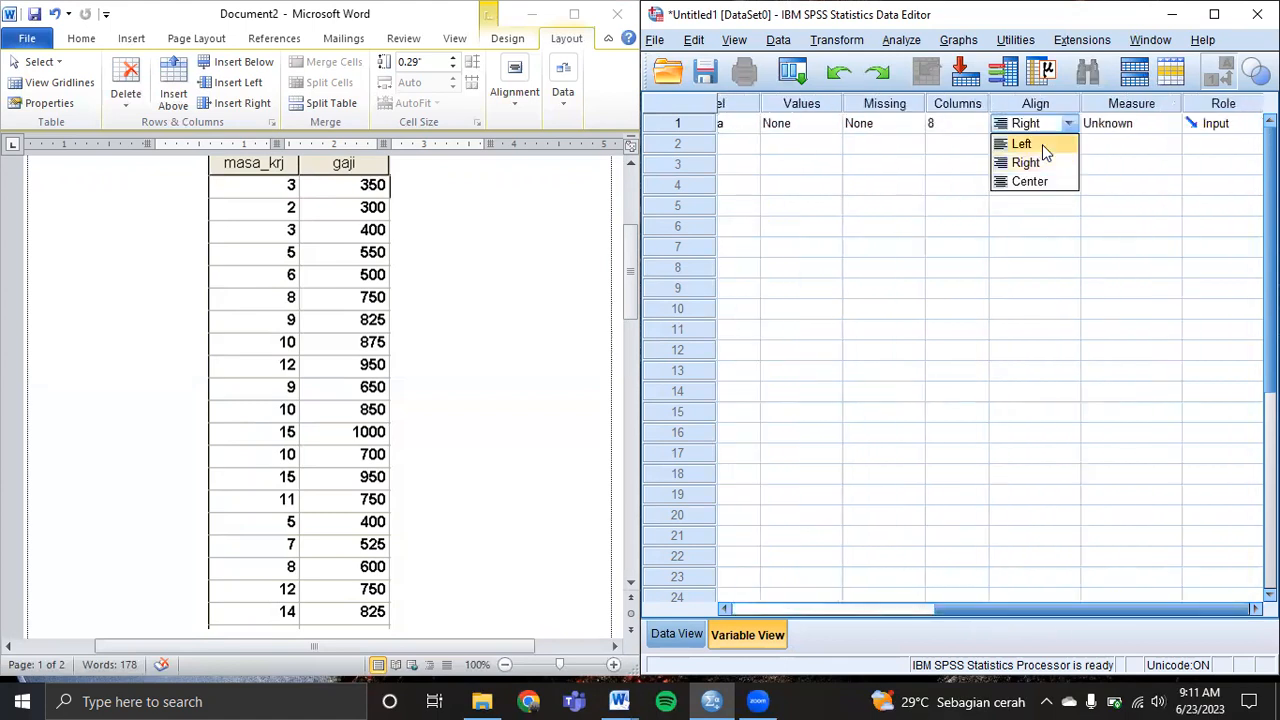
click(1042, 148)
click(1108, 124)
click(1112, 143)
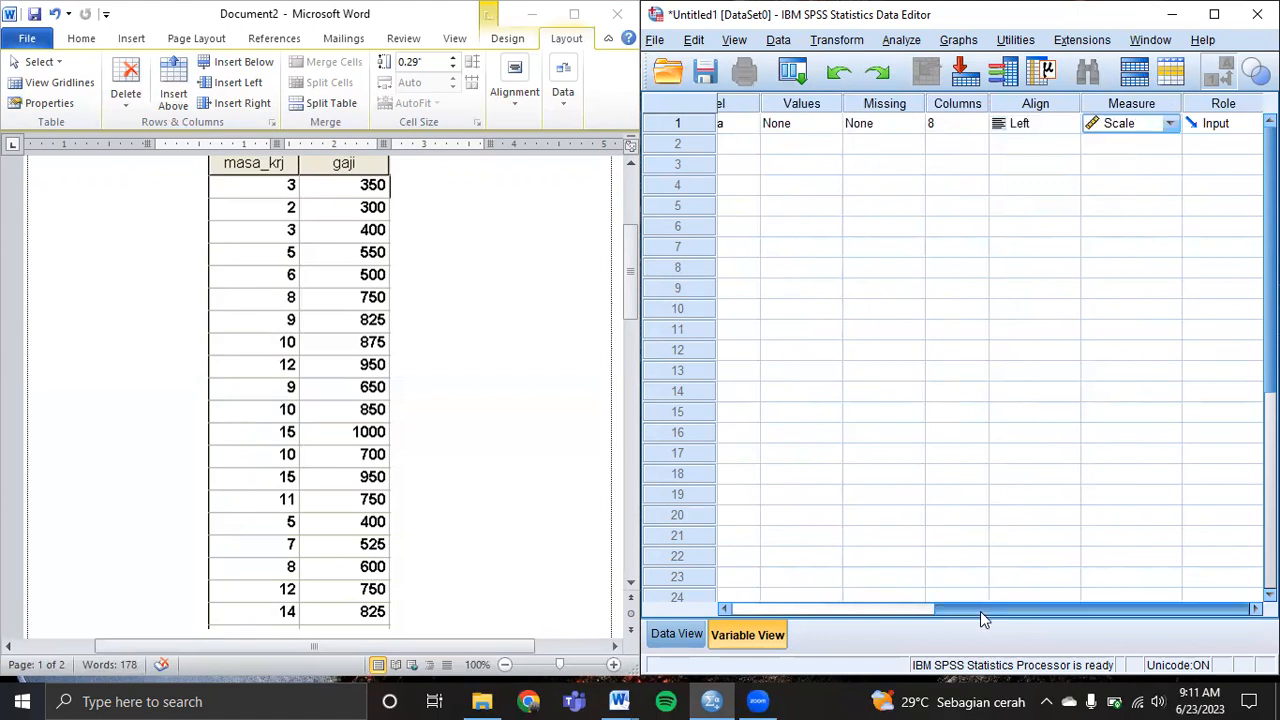
drag(980, 611, 727, 568)
Name the second variable Gaji and reduce its decimals to 0.
click(742, 142)
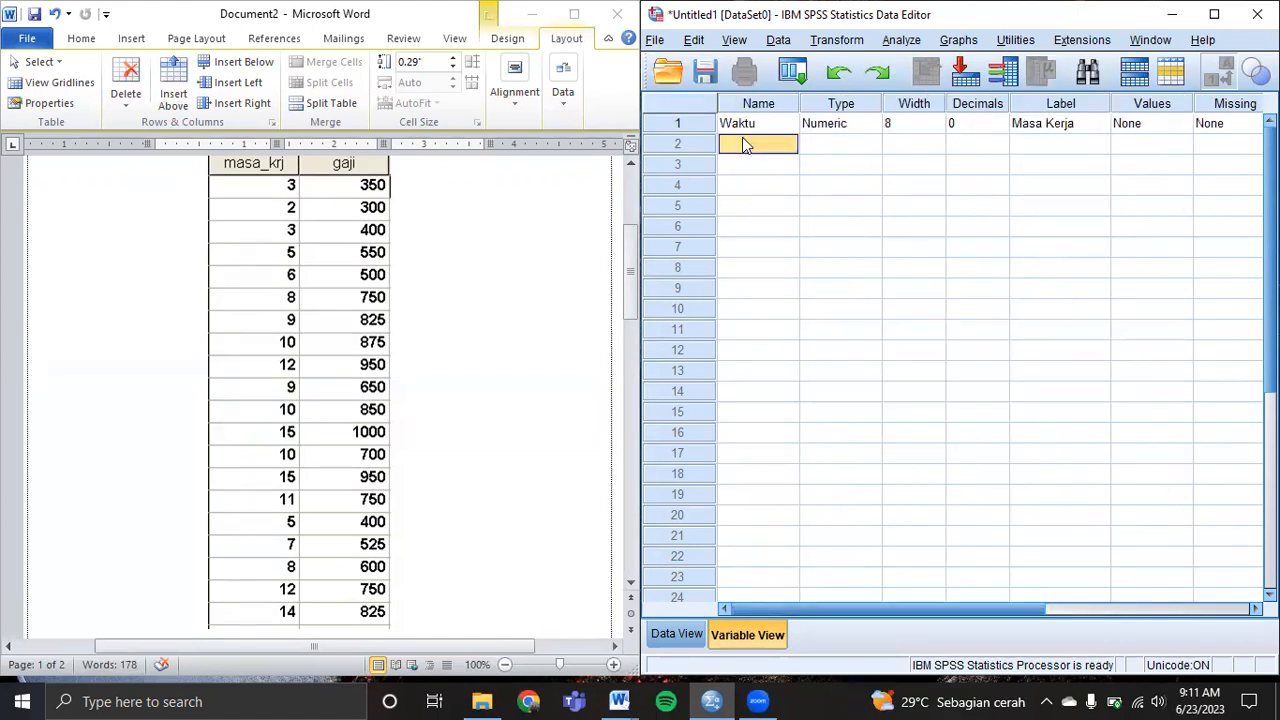
text(Gaji)
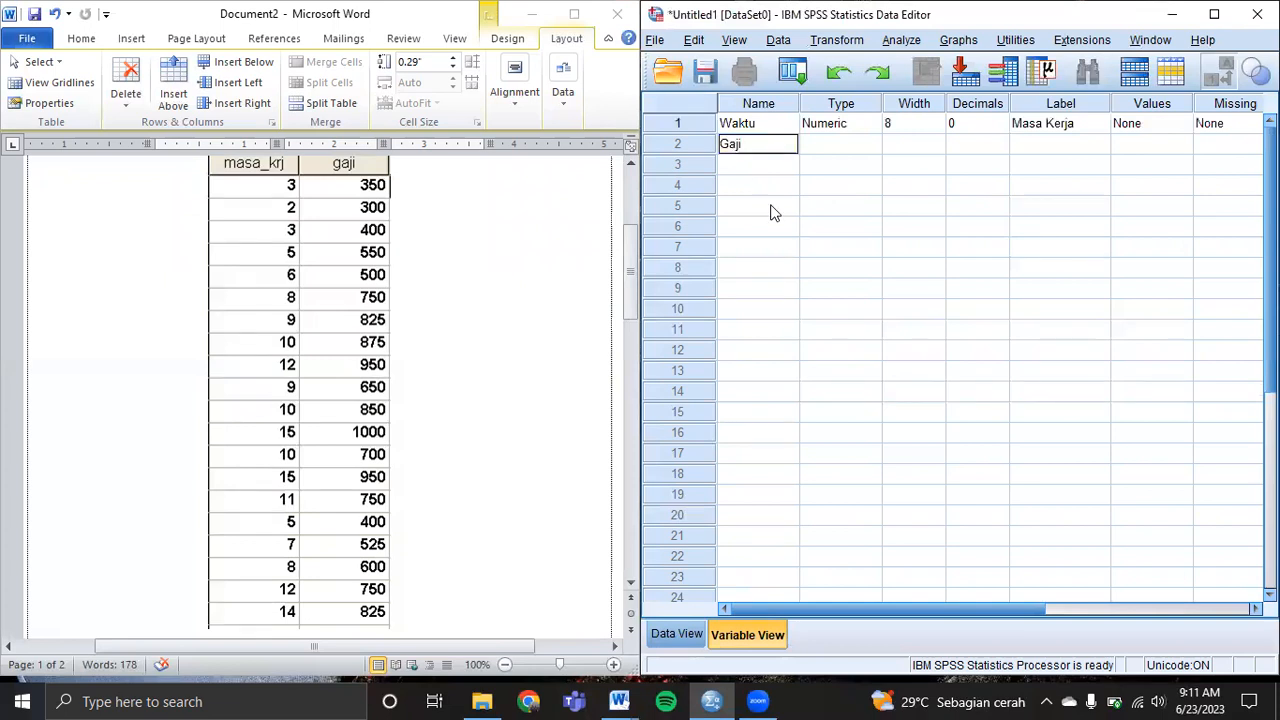
key(Tab)
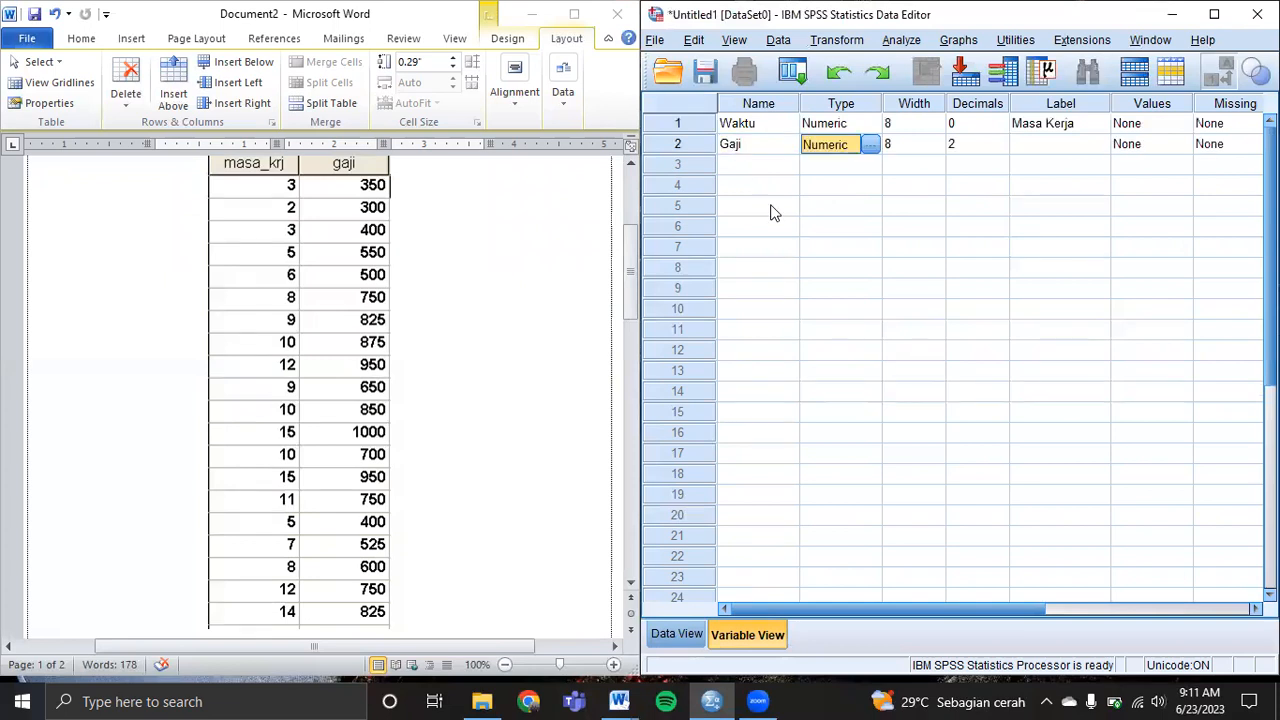
click(1004, 148)
click(1001, 148)
click(1001, 148)
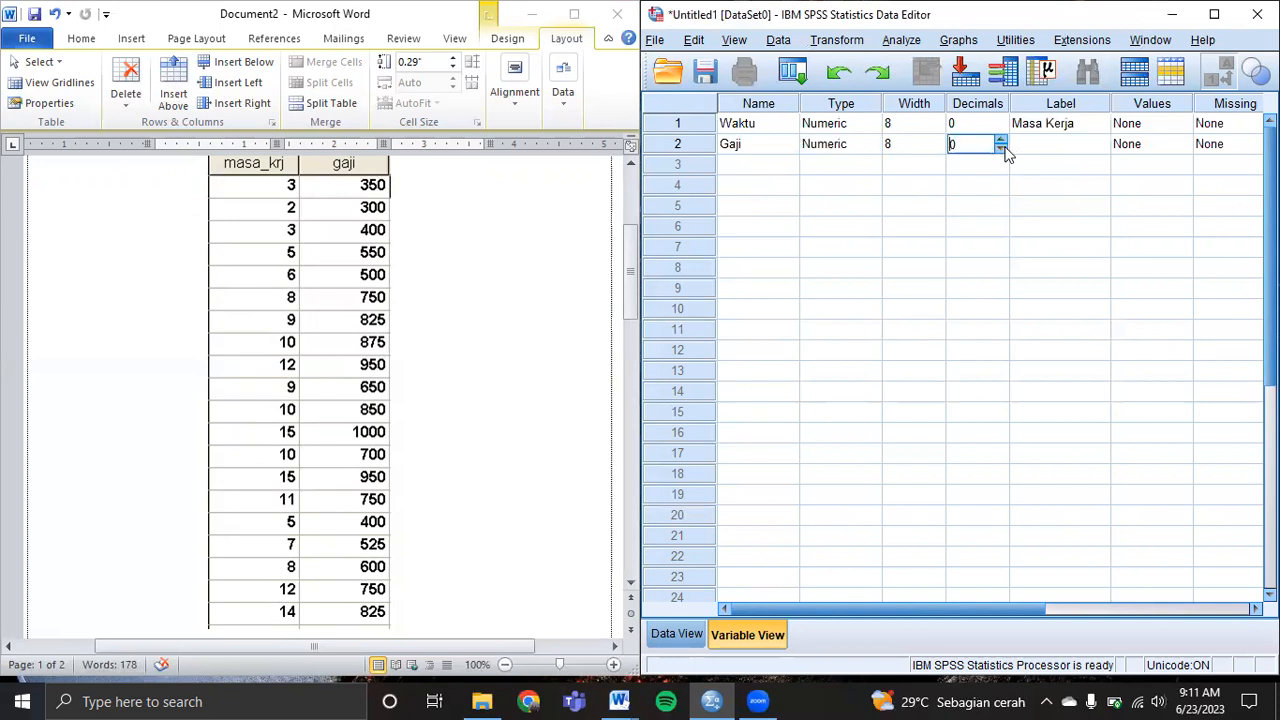
Label Gaji as 'Gaji', left-align it and set its measure to Scale.
click(1057, 150)
text(Gaji)
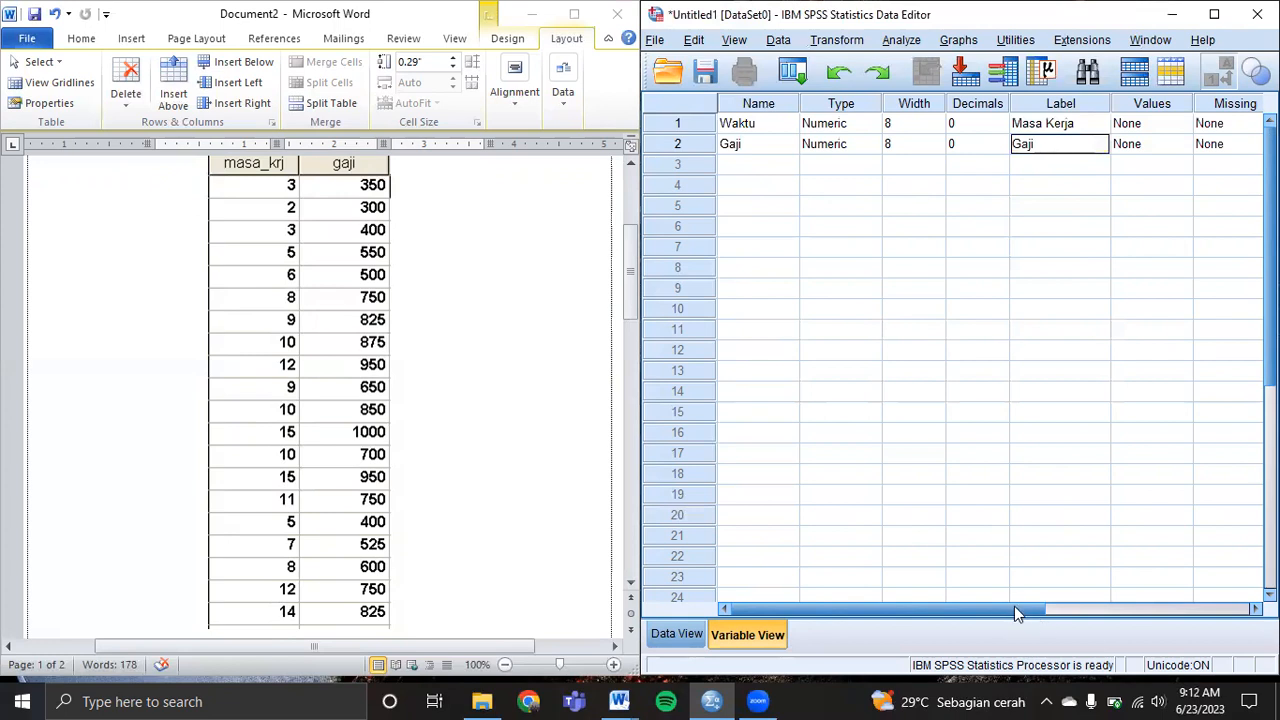
drag(965, 609, 1180, 609)
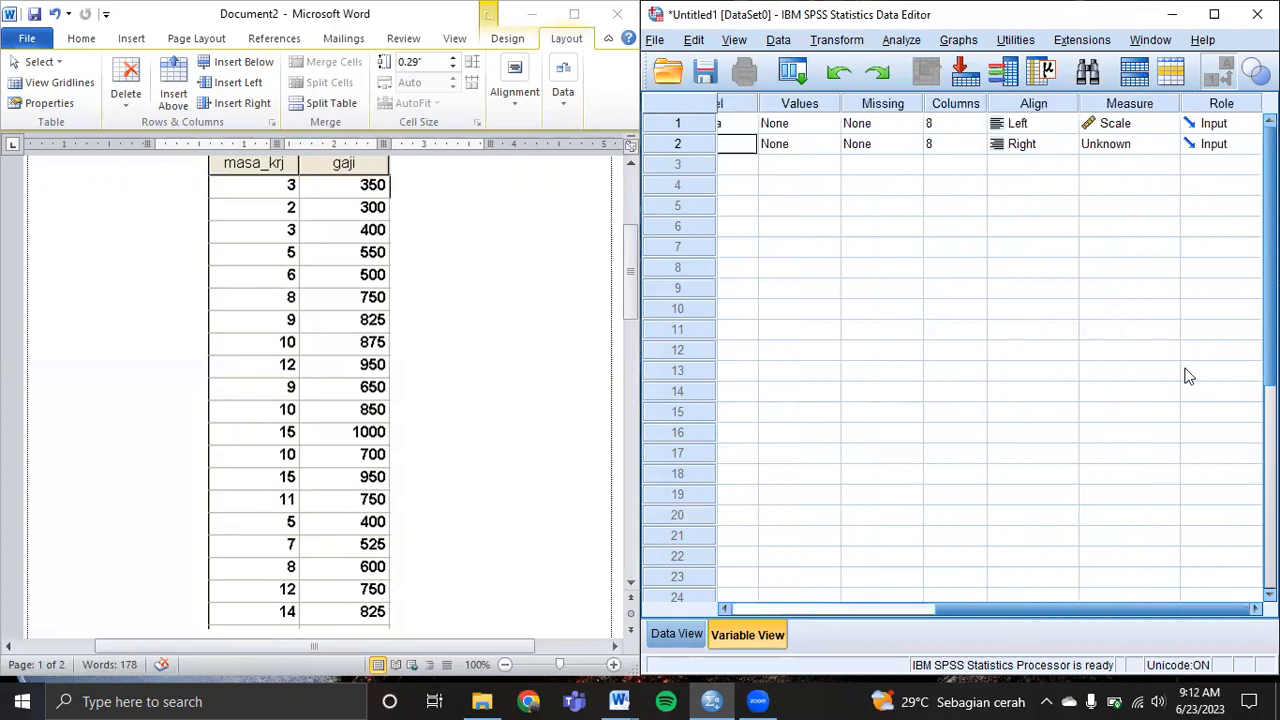
click(1040, 146)
click(1020, 166)
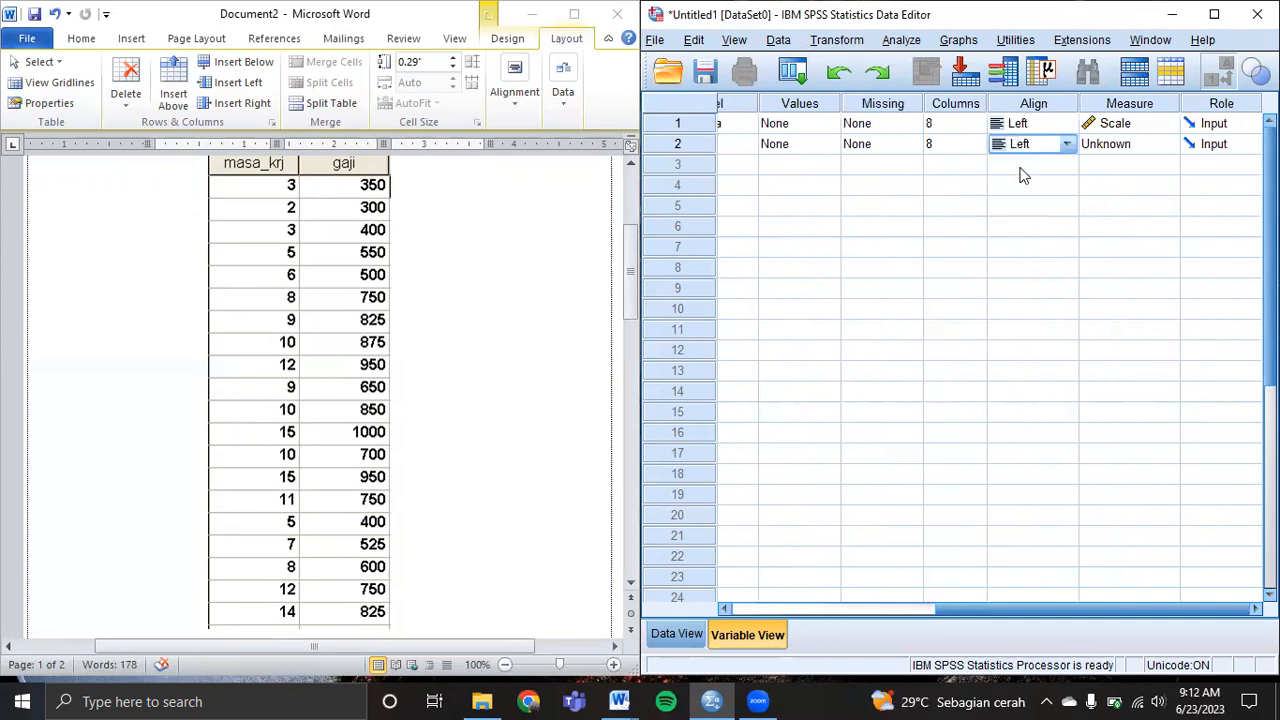
click(1123, 146)
click(1100, 163)
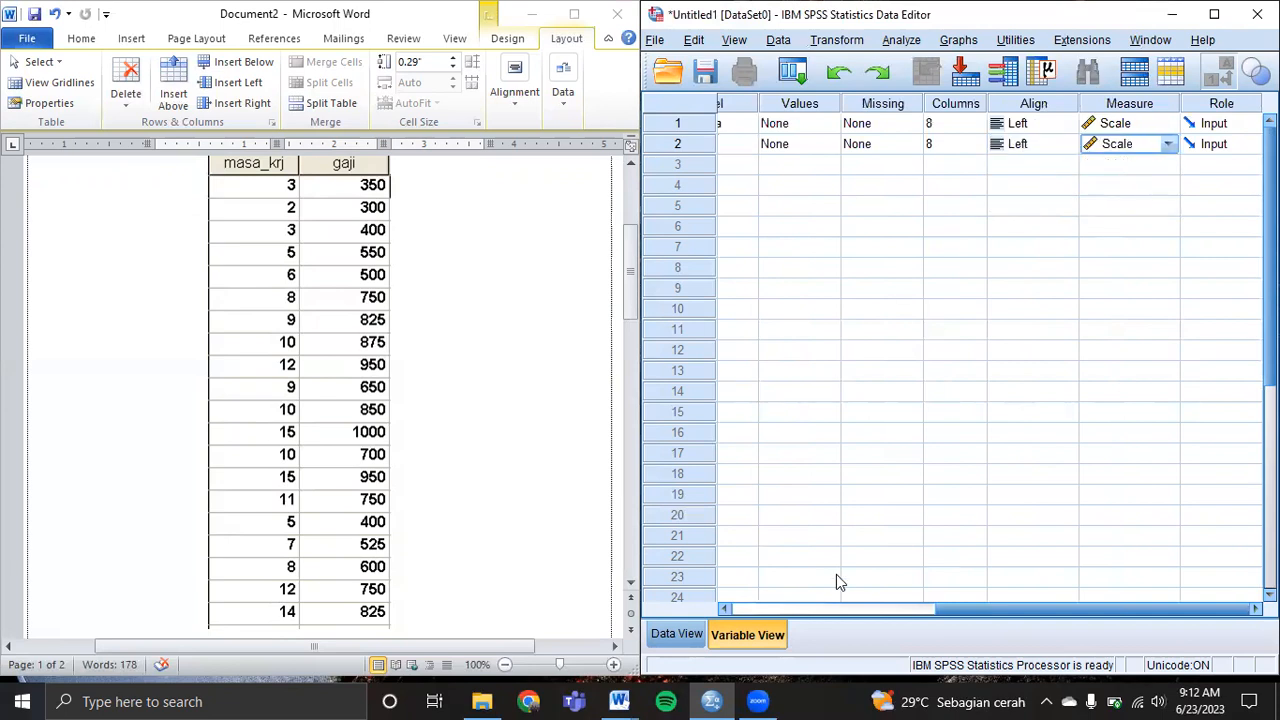
drag(943, 607, 656, 606)
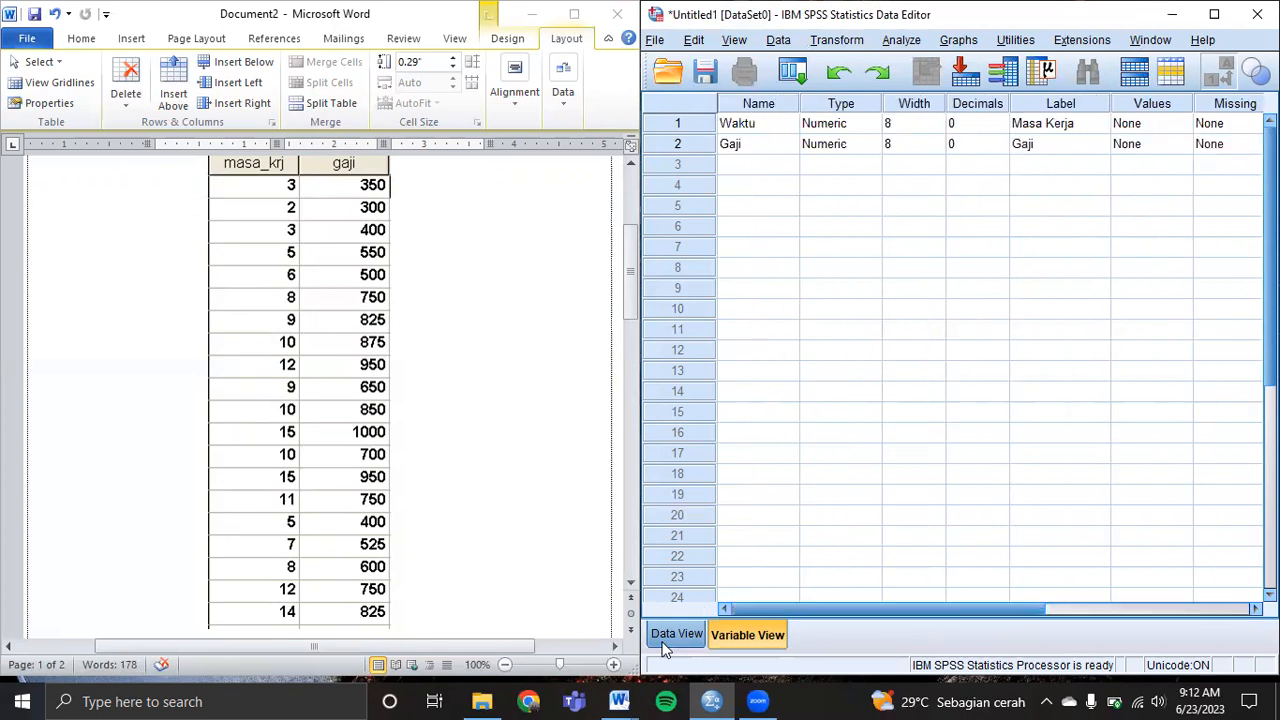
In Data View, paste the first Waktu value and type 5, 6, 8 and '9 10' below it.
click(676, 634)
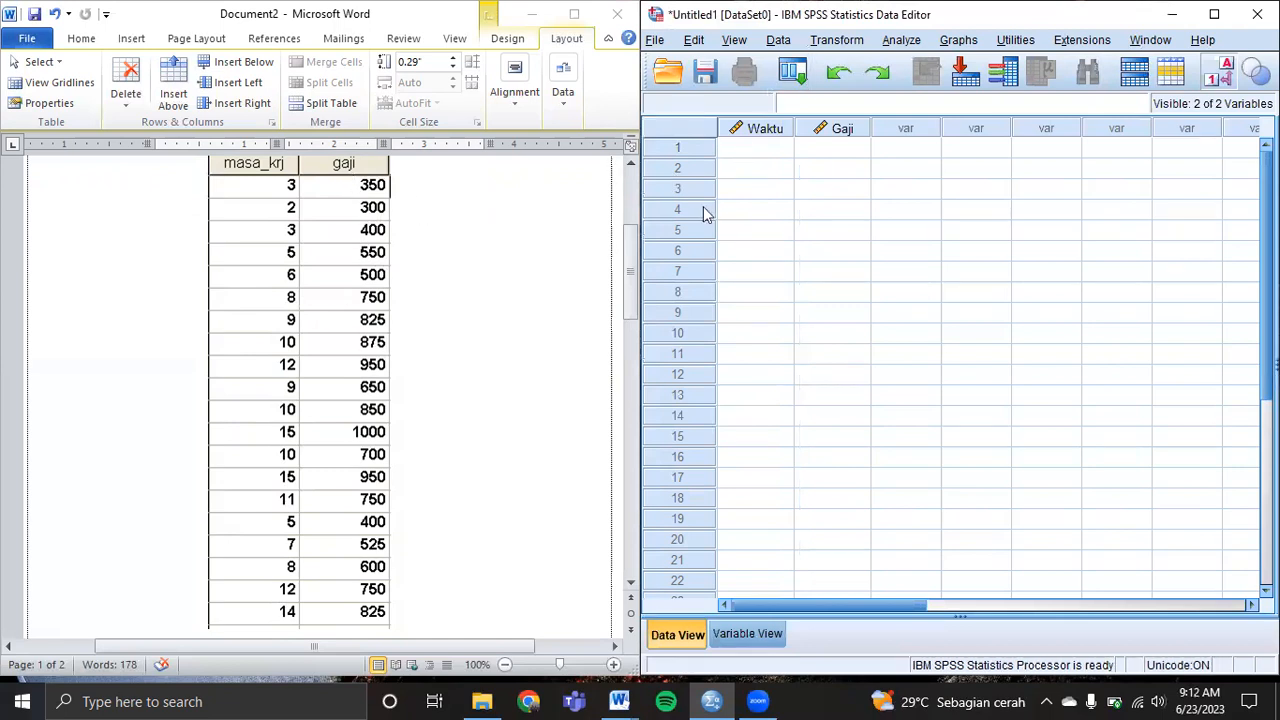
click(757, 158)
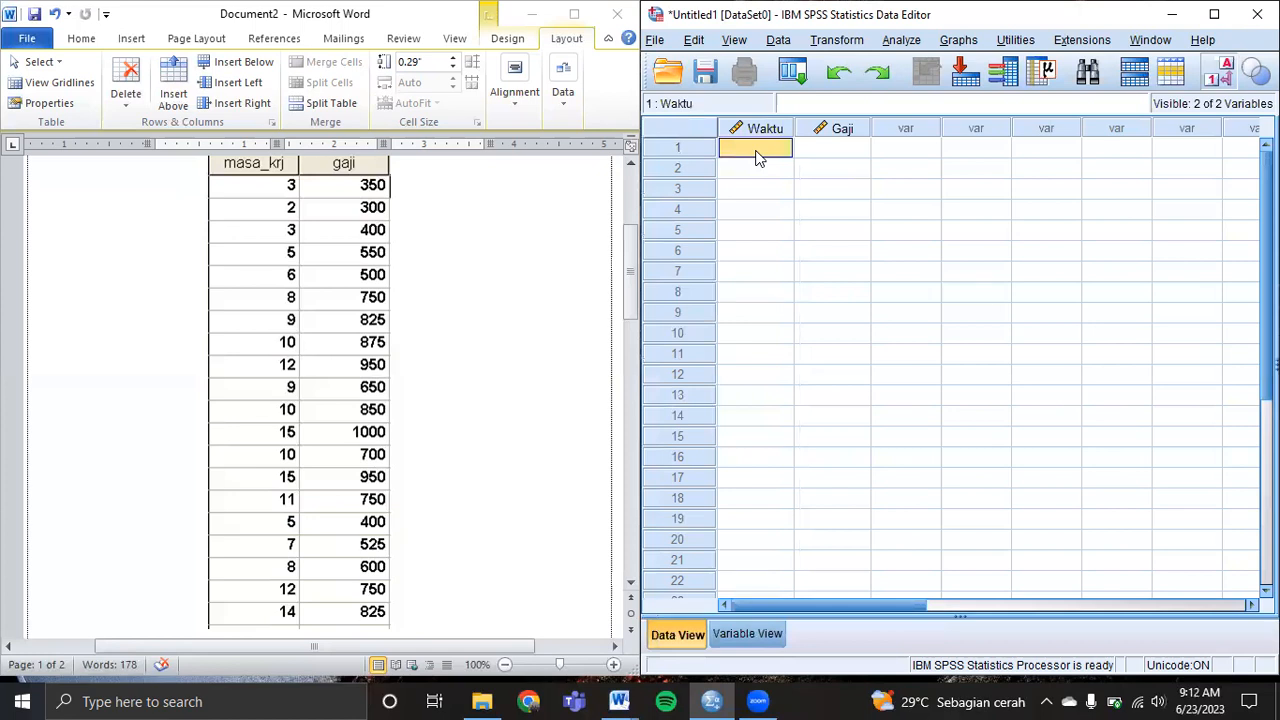
key(ctrl+v)
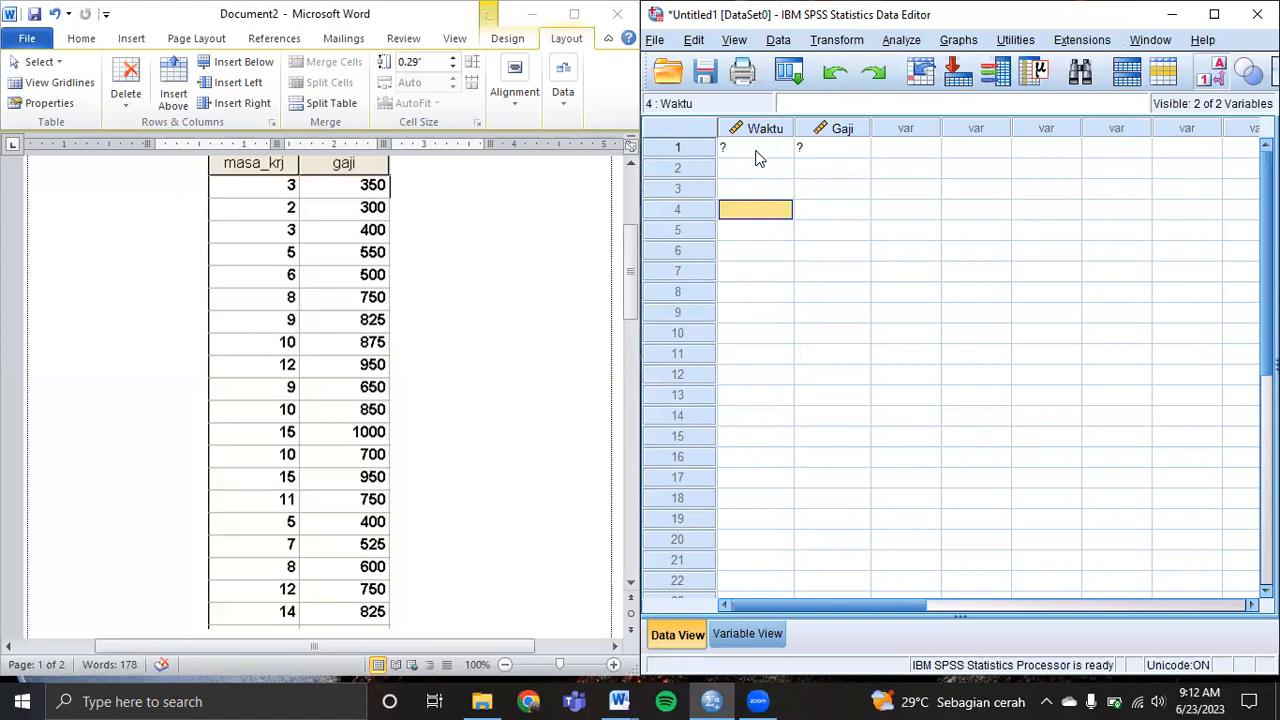
text(5)
key(Return)
text(6)
key(Return)
text(8)
key(Return)
text(9 1)
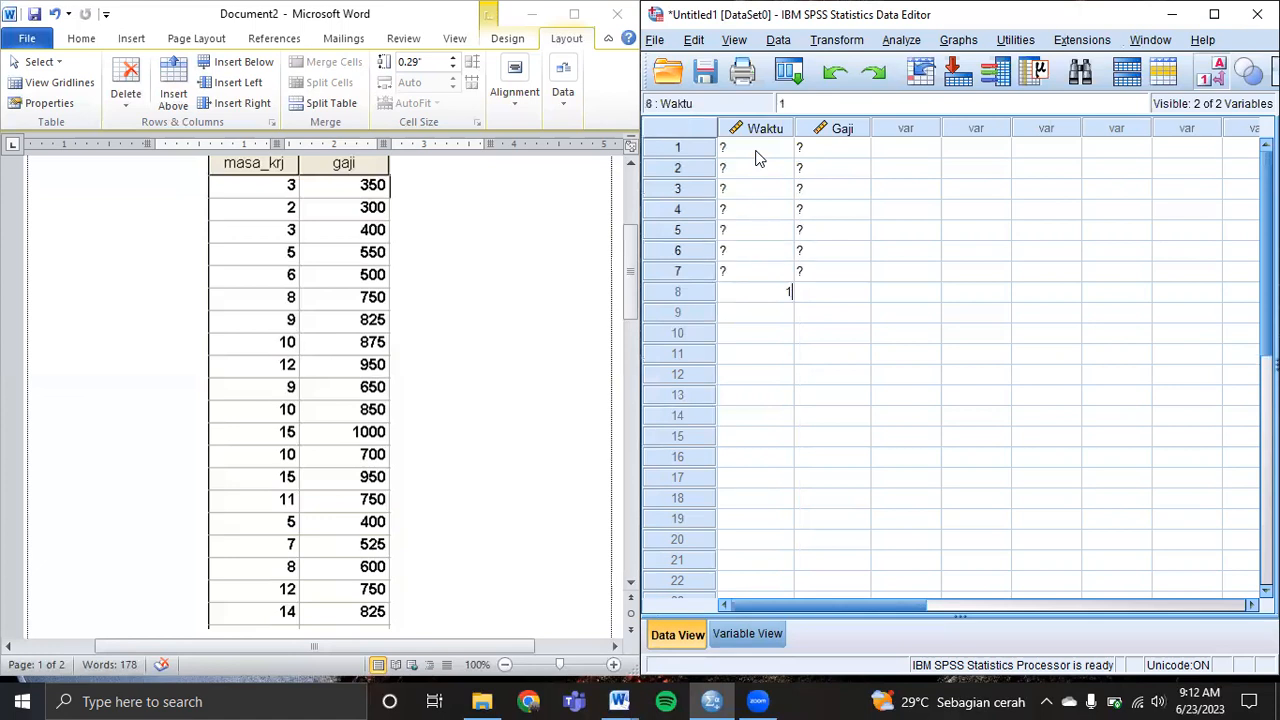
text(0)
key(Return)
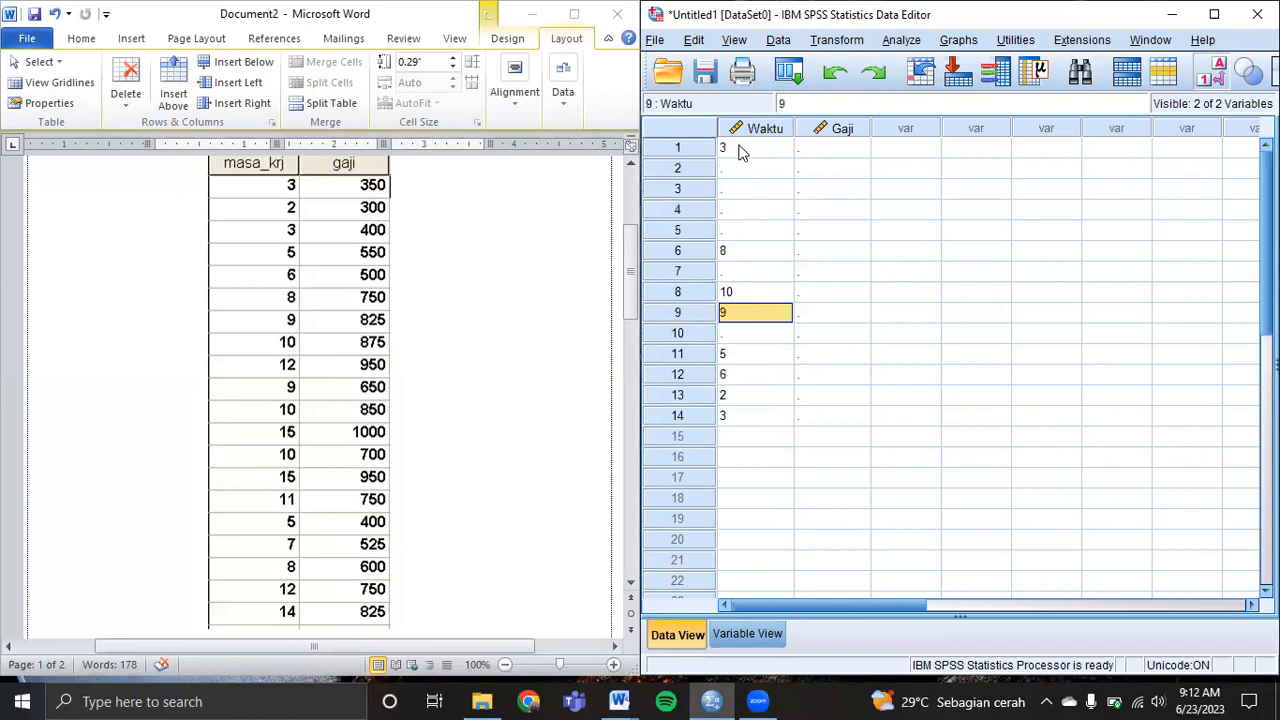
Clear the wrong Waktu entries, working upward from row 14.
click(742, 414)
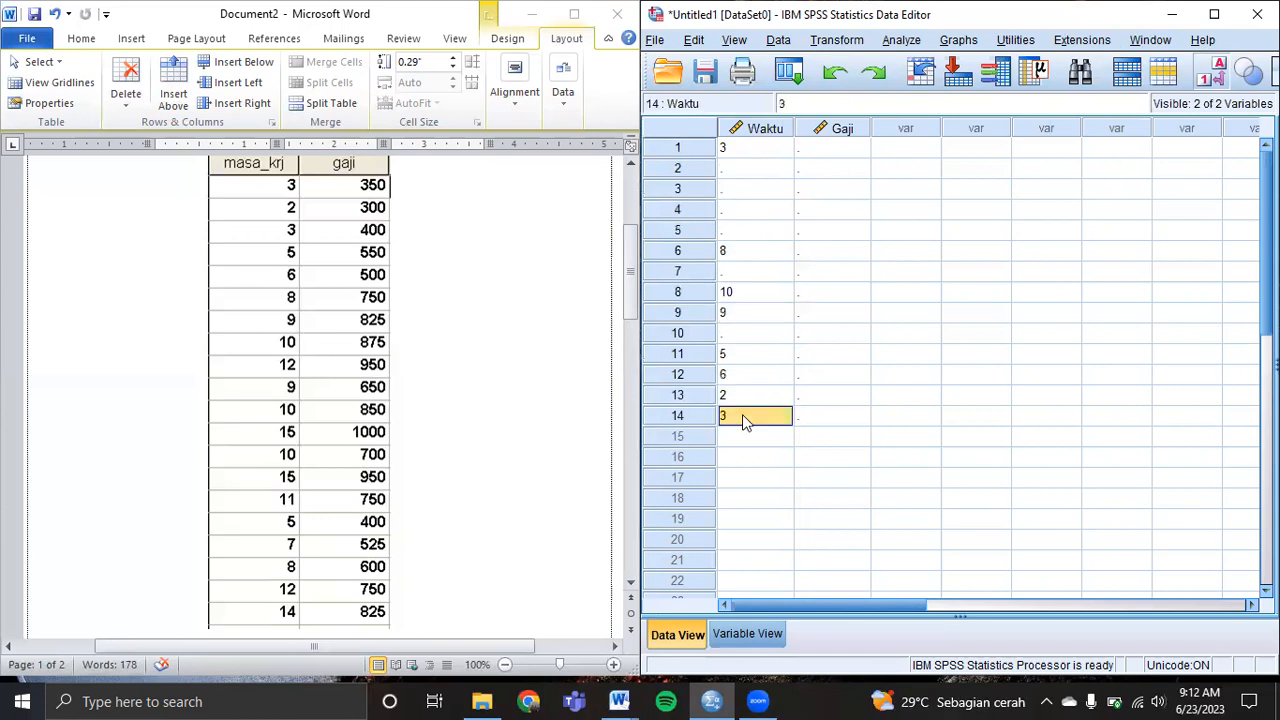
key(BackSpace)
key(Up)
key(BackSpace)
key(Up)
key(BackSpace)
key(Up)
key(BackSpace)
key(Up)
key(BackSpace)
key(Up)
key(BackSpace)
key(Up)
key(BackSpace)
key(Up)
key(BackSpace)
key(Up)
key(BackSpace)
key(Up)
key(BackSpace)
key(Up)
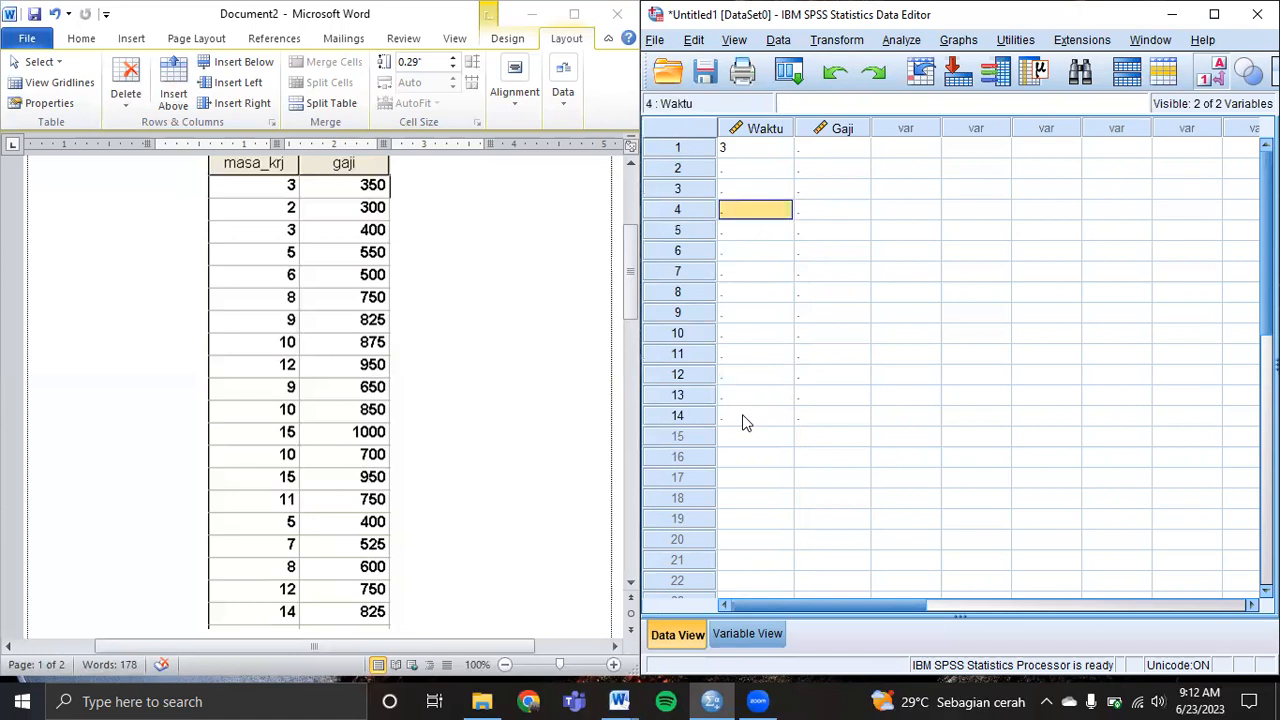
key(Up)
key(Up)
Enter Waktu rows 2–12: 2, 3, 5, 6, 8, 9, 10, 12, 9, 10, 15.
text(2)
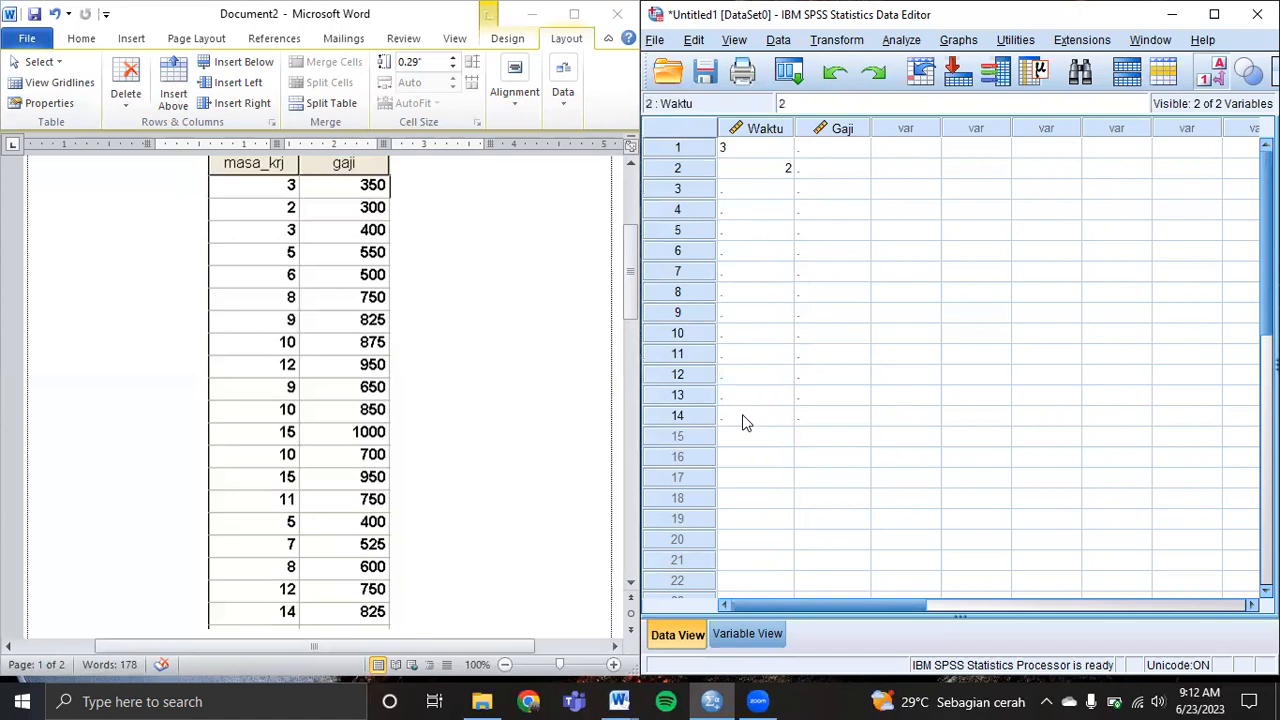
key(Return)
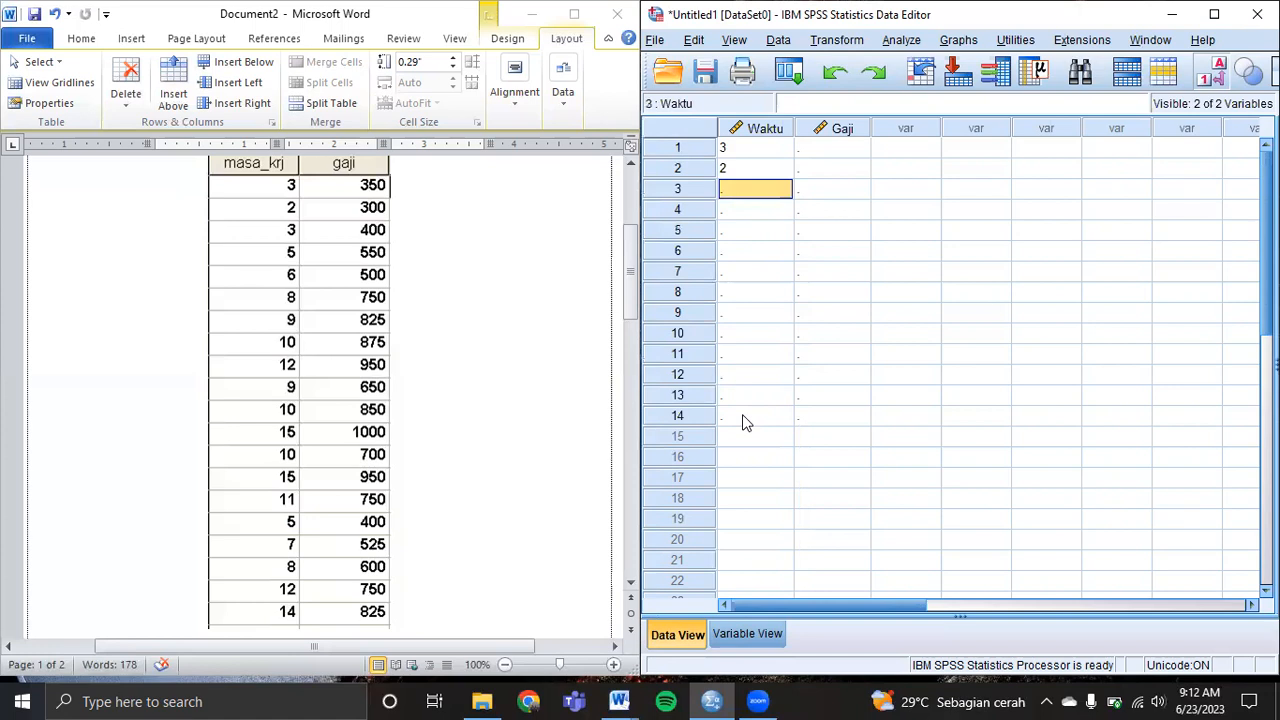
text(3)
key(Return)
text(5)
key(Return)
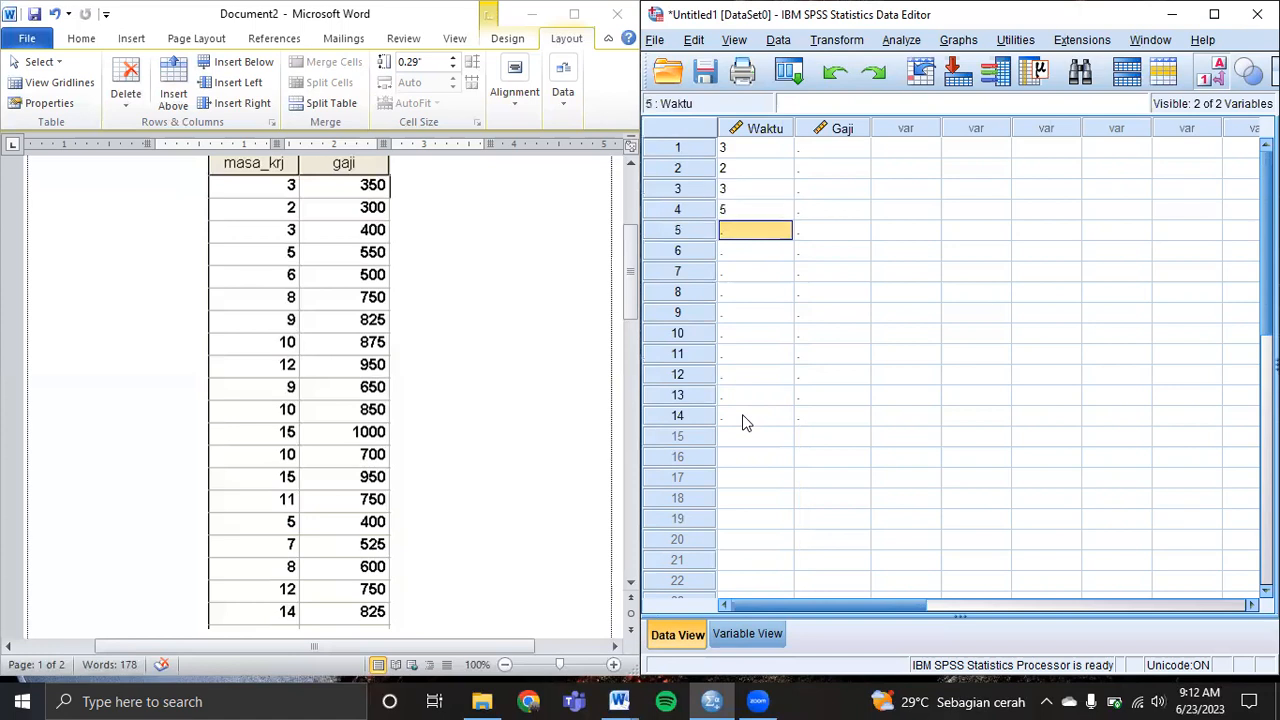
text(6)
key(Return)
text(8)
key(Return)
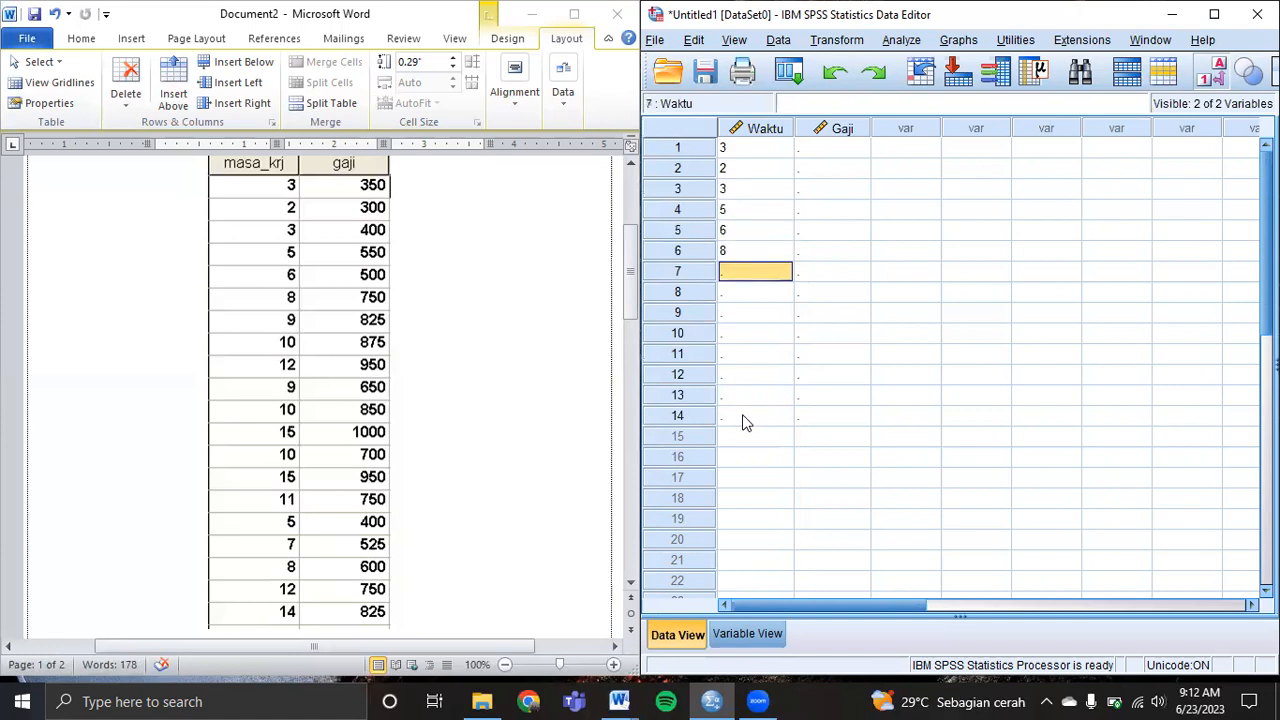
text(9)
key(Return)
text(10)
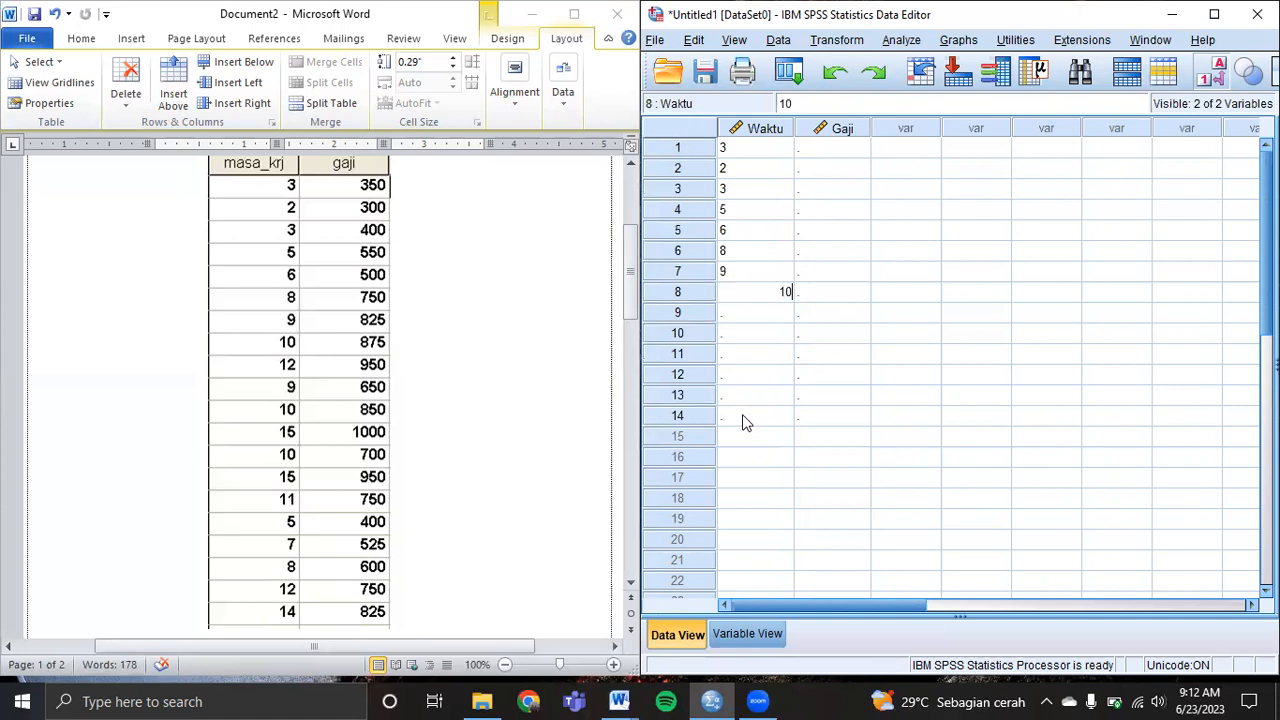
key(Return)
text(12)
key(Return)
text(9)
key(Return)
text(10)
key(Return)
text(15)
key(Return)
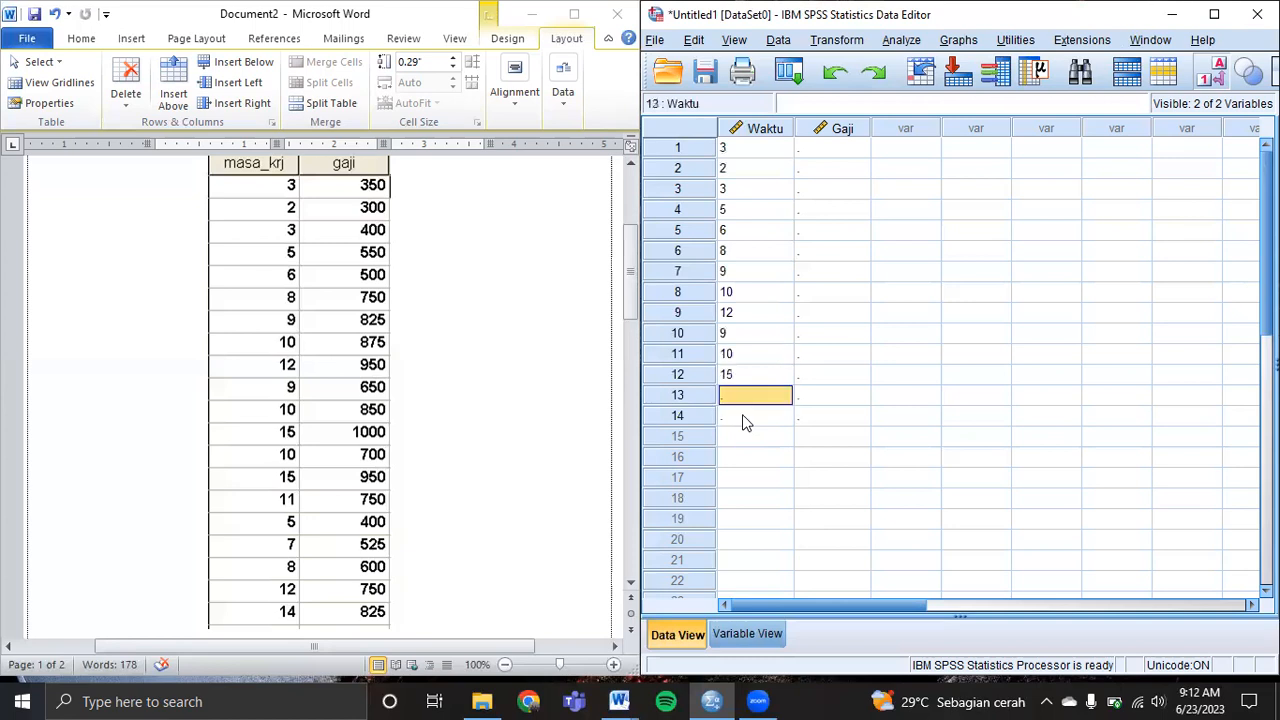
text(10)
Enter Waktu rows 13–20: 10, 15, 11, 5, 7, 8, 12, 14.
key(Return)
text(15)
key(Return)
text(11)
key(Return)
text(5)
key(Return)
text(7)
key(Return)
text(8)
key(Return)
text(12)
key(Return)
text(1)
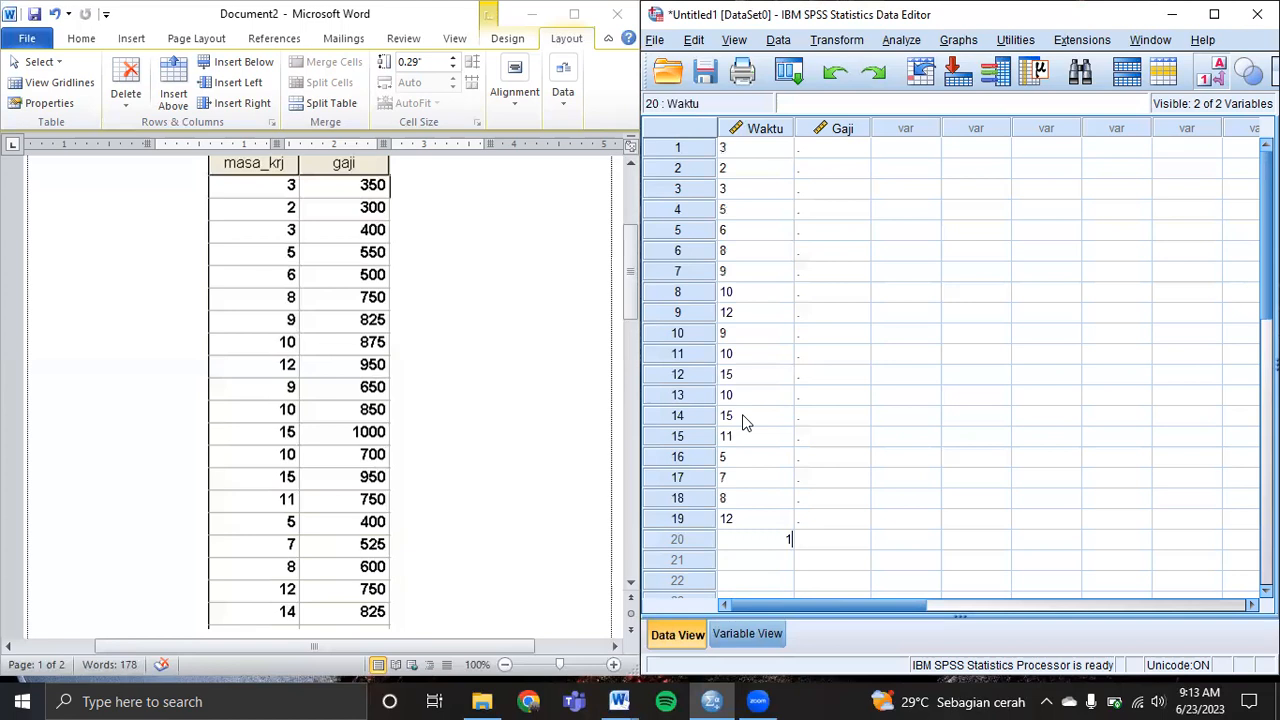
text(4)
key(Tab)
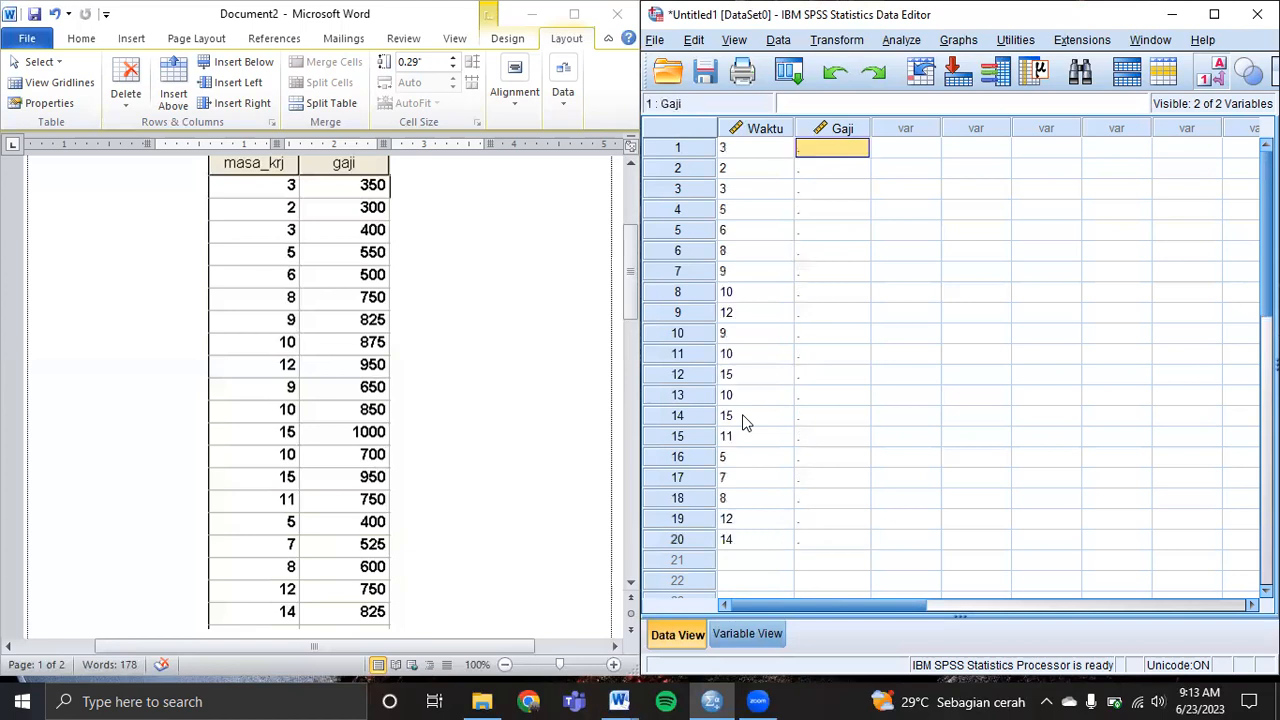
Enter Gaji rows 1–10: 350, 300, 400, 550, 750, 825, 275, 950, 650, 850.
text(350)
key(Return)
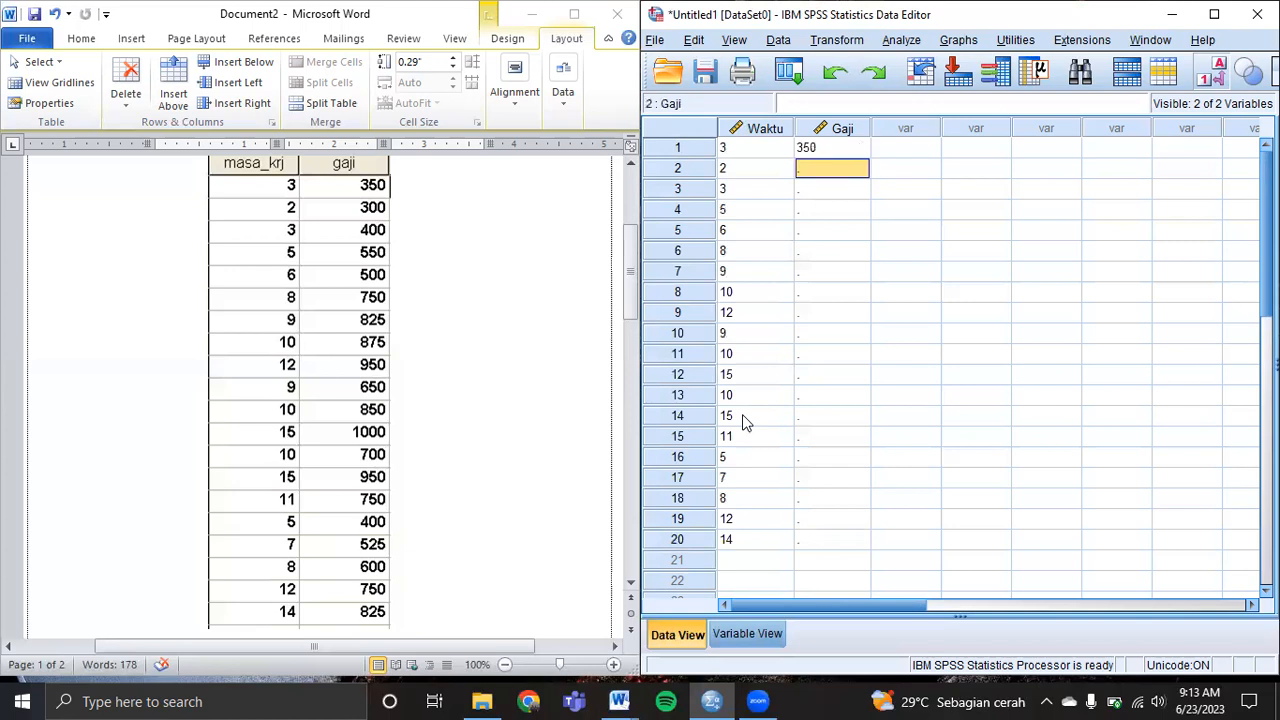
text(300)
key(Return)
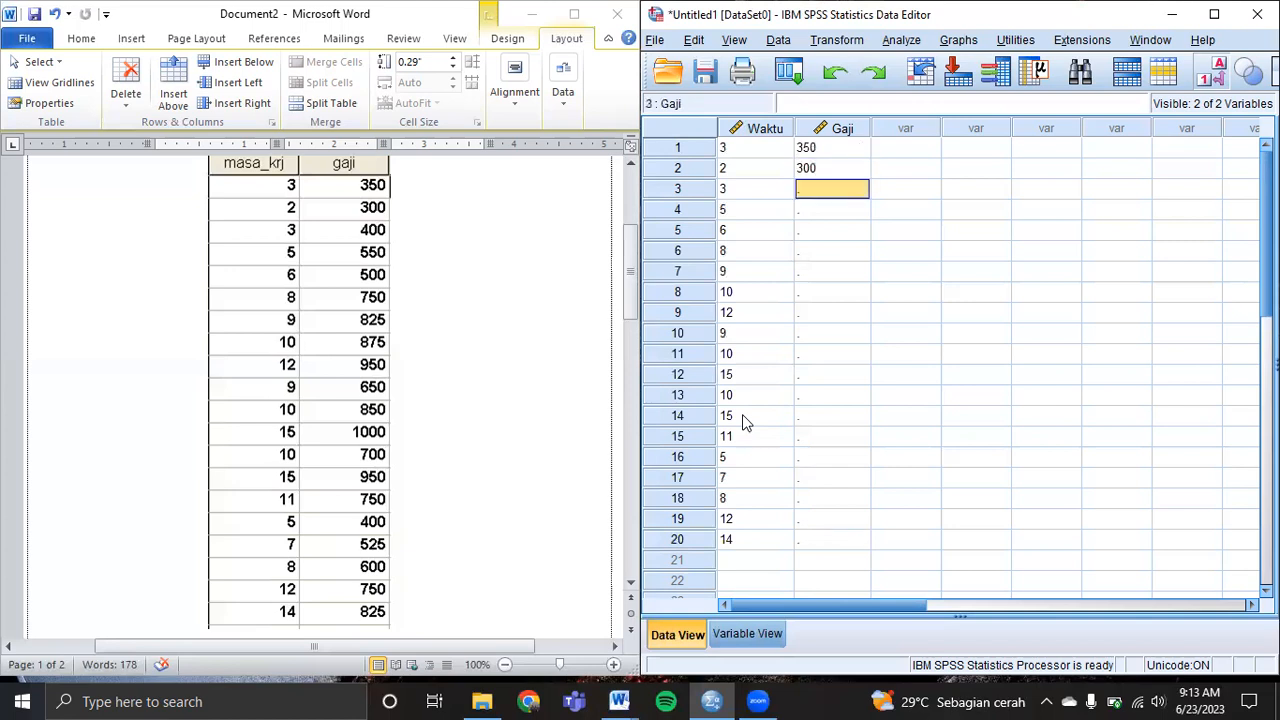
text(400)
key(Return)
text(5)
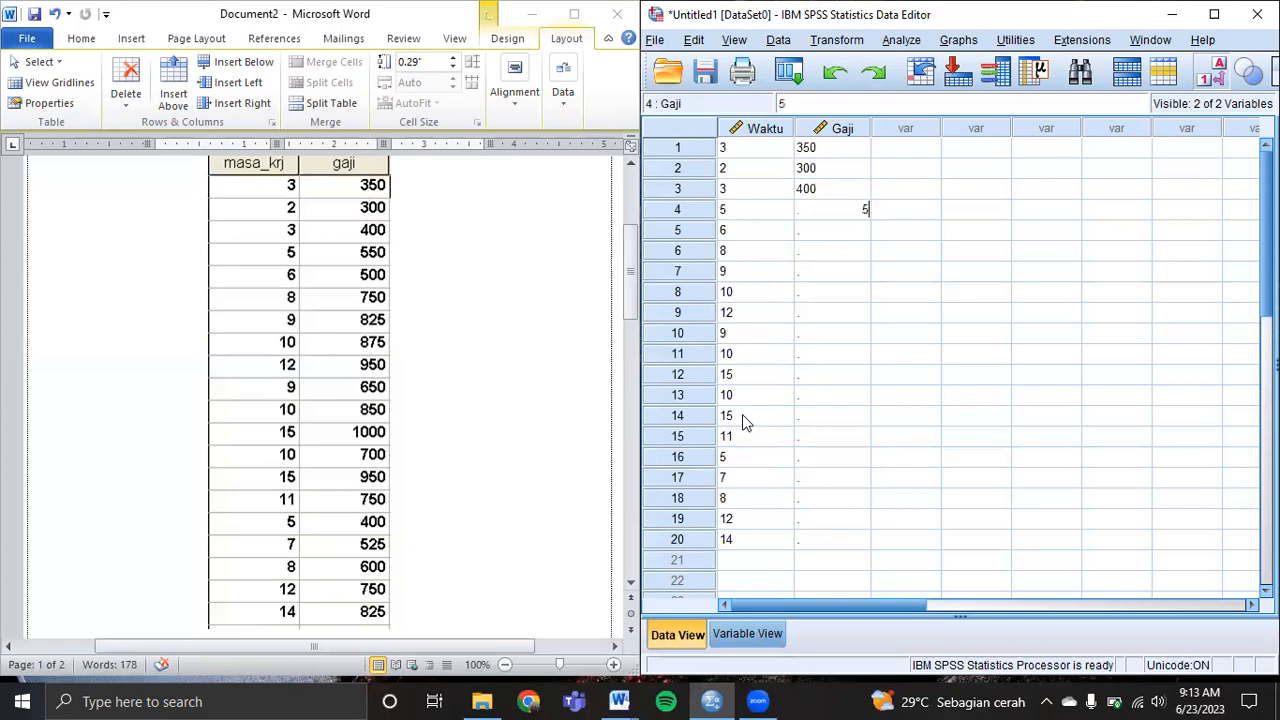
text(50)
key(Return)
text(750)
key(Return)
text(825)
key(Return)
text(2)
text(5)
key(Return)
text(950)
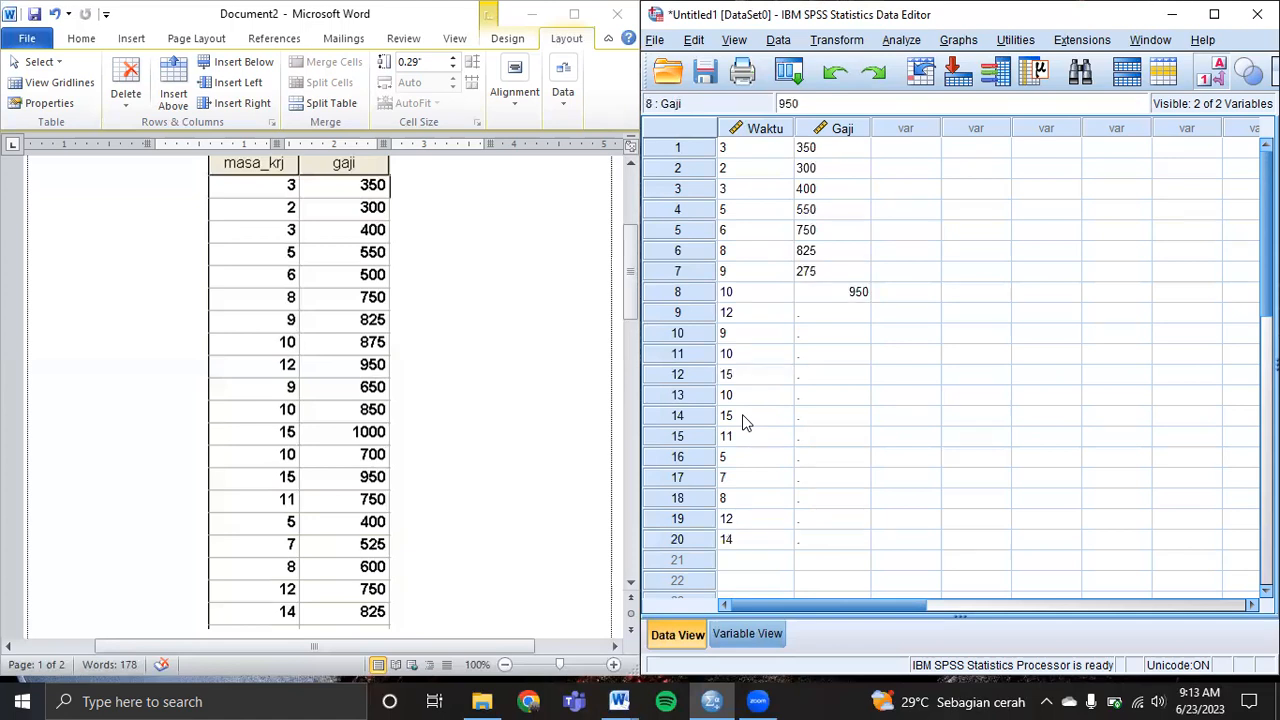
key(Return)
text(650)
key(Return)
text(850)
key(Return)
Enter Gaji rows 11–19: 1000, 700, 950, 750, 400, 525, 600, 750, 825.
text(1000)
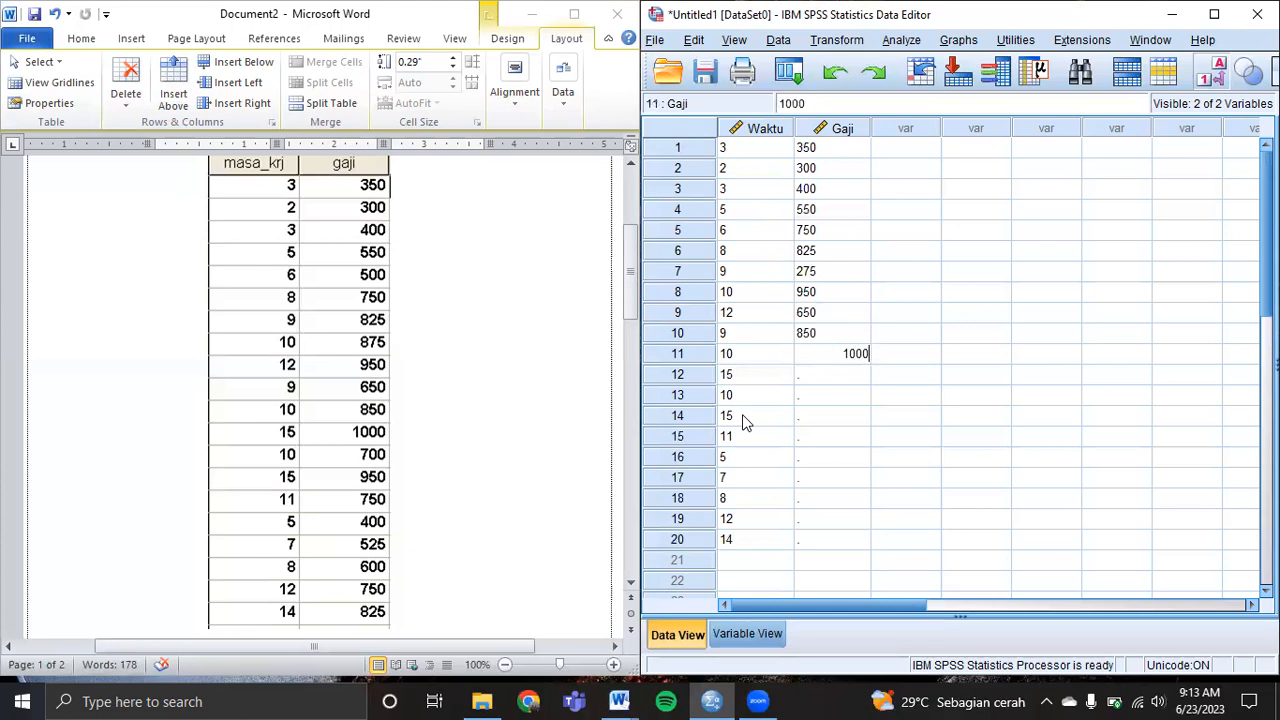
key(Return)
text(700)
key(Return)
text(950)
key(Return)
text(750)
key(Return)
text(400)
key(Return)
text(525)
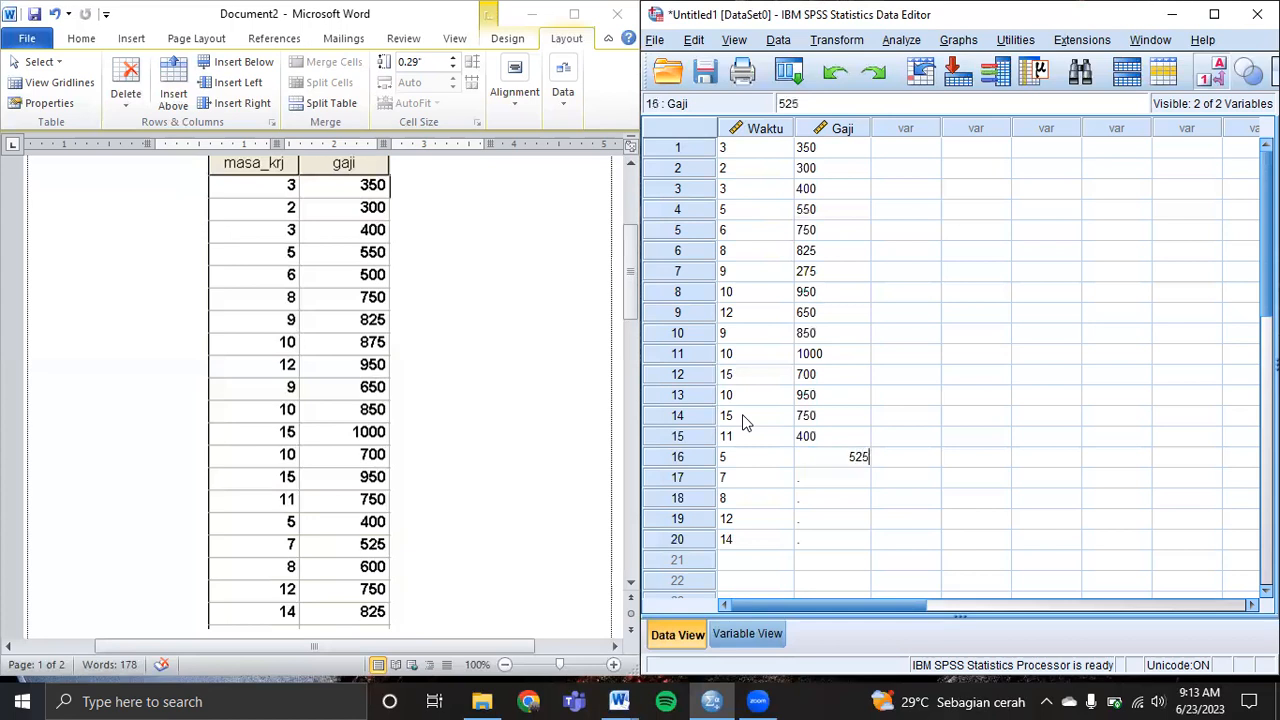
key(Return)
text(600)
key(Return)
text(750)
key(Return)
text(825)
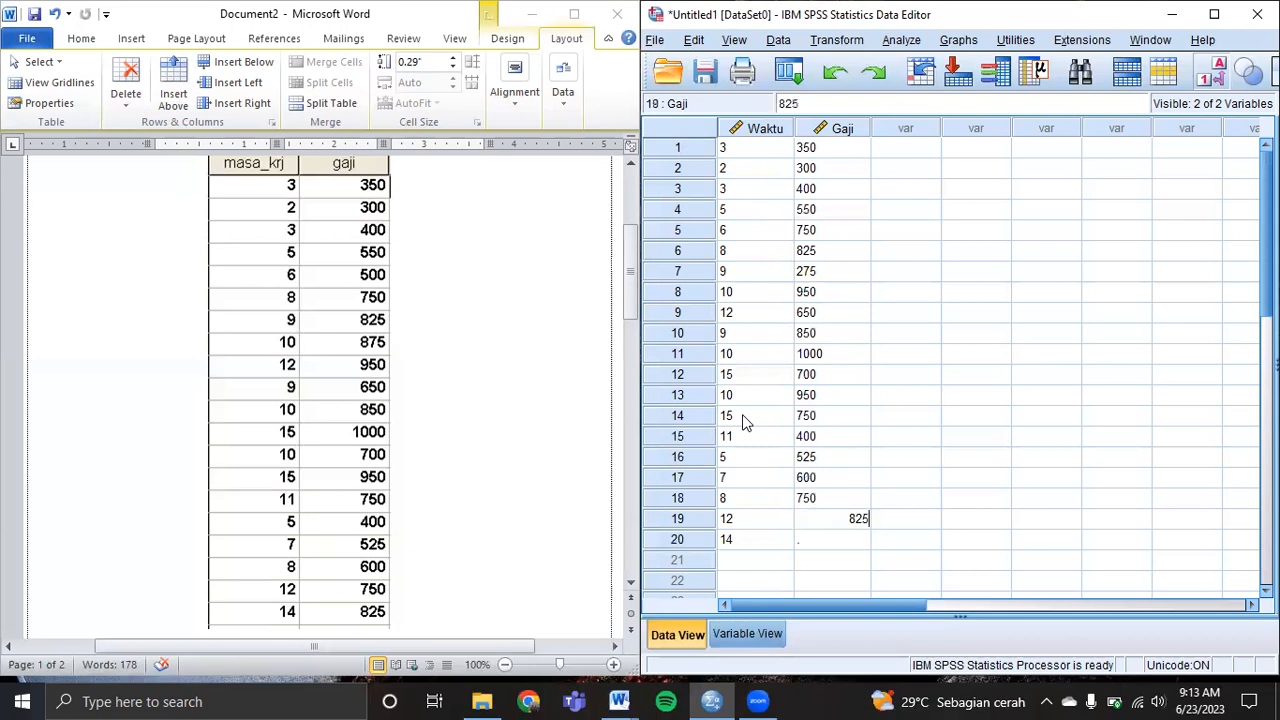
key(Return)
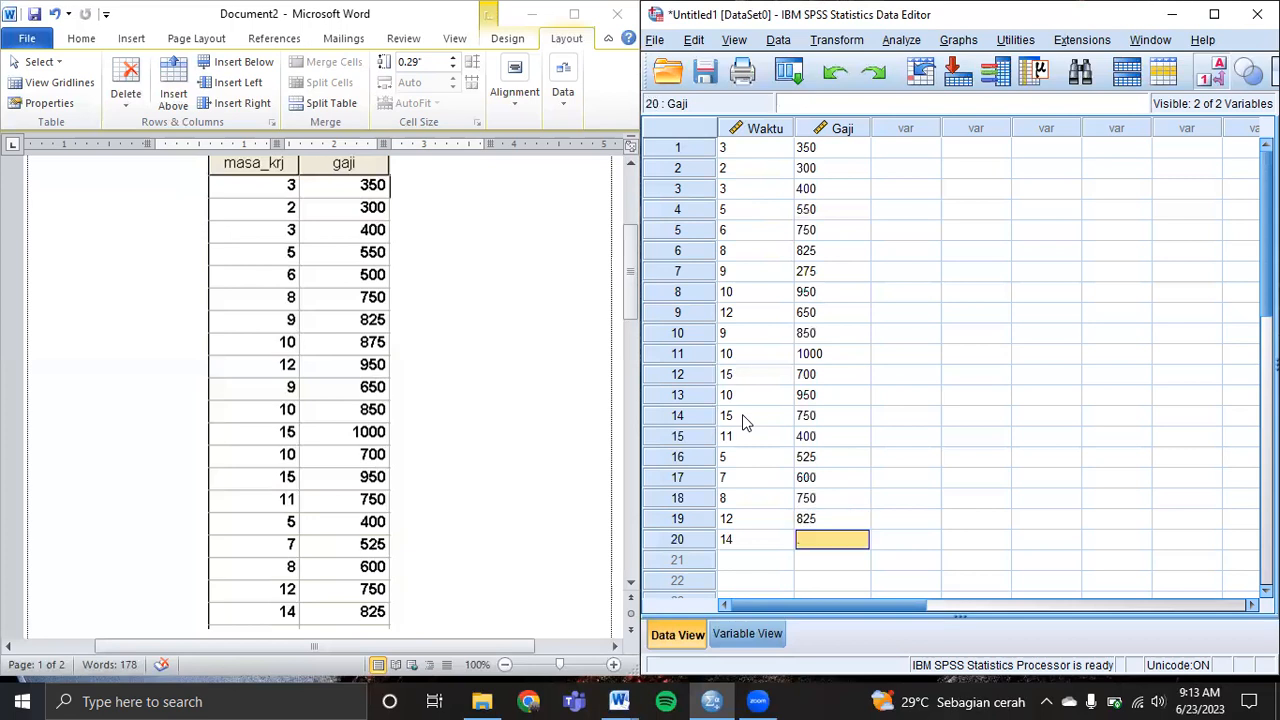
drag(628, 274, 630, 266)
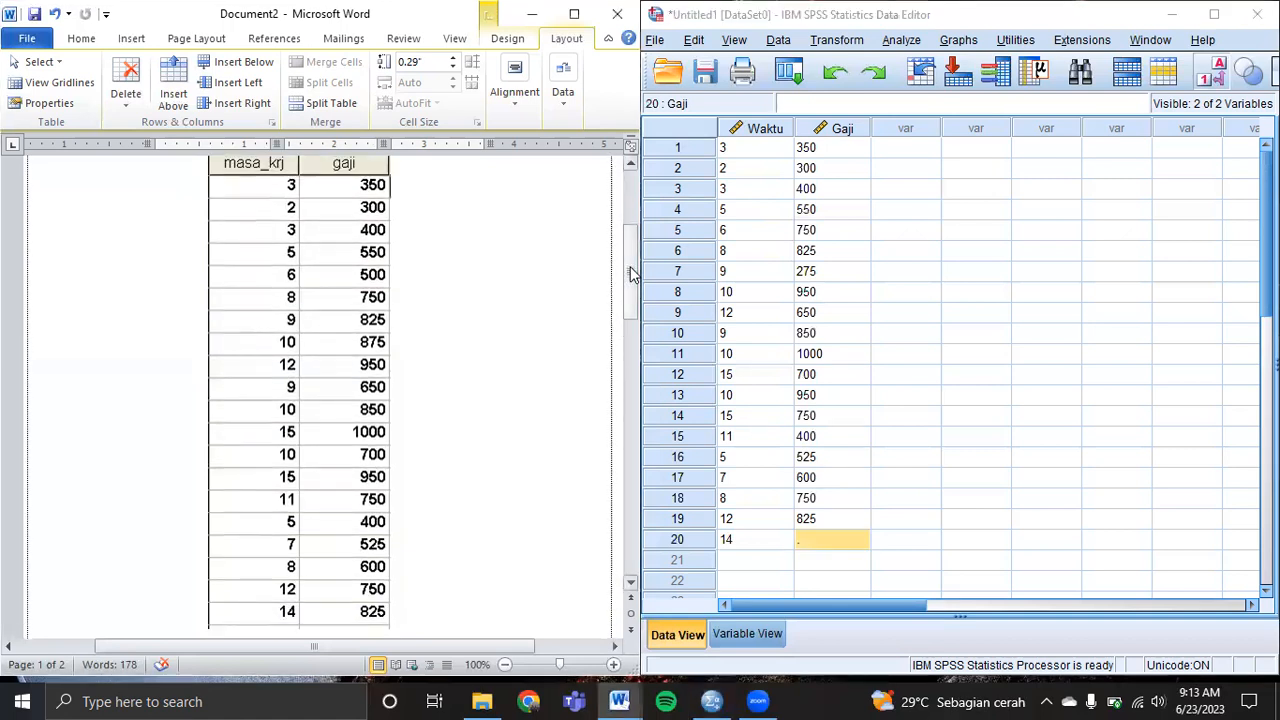
Correct Gaji rows 5–10 to 500, 750, 825, 875, 950 and 650.
key(Down)
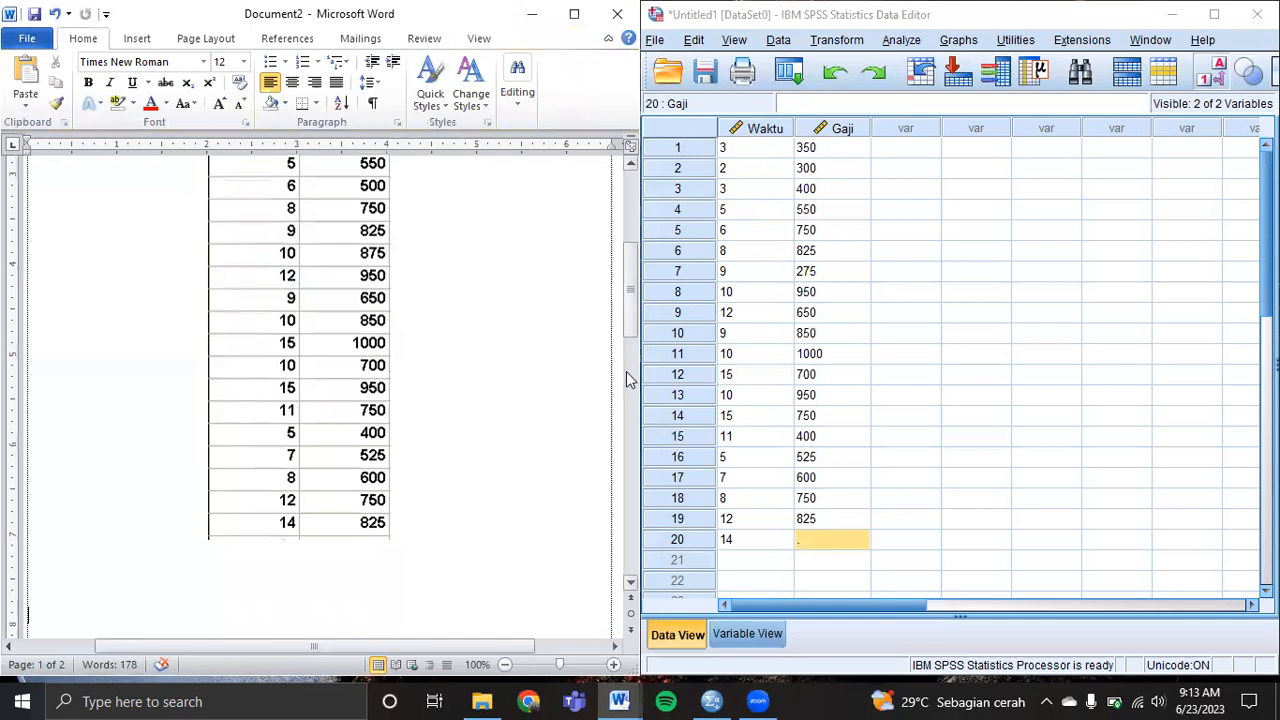
drag(629, 331, 630, 316)
click(838, 157)
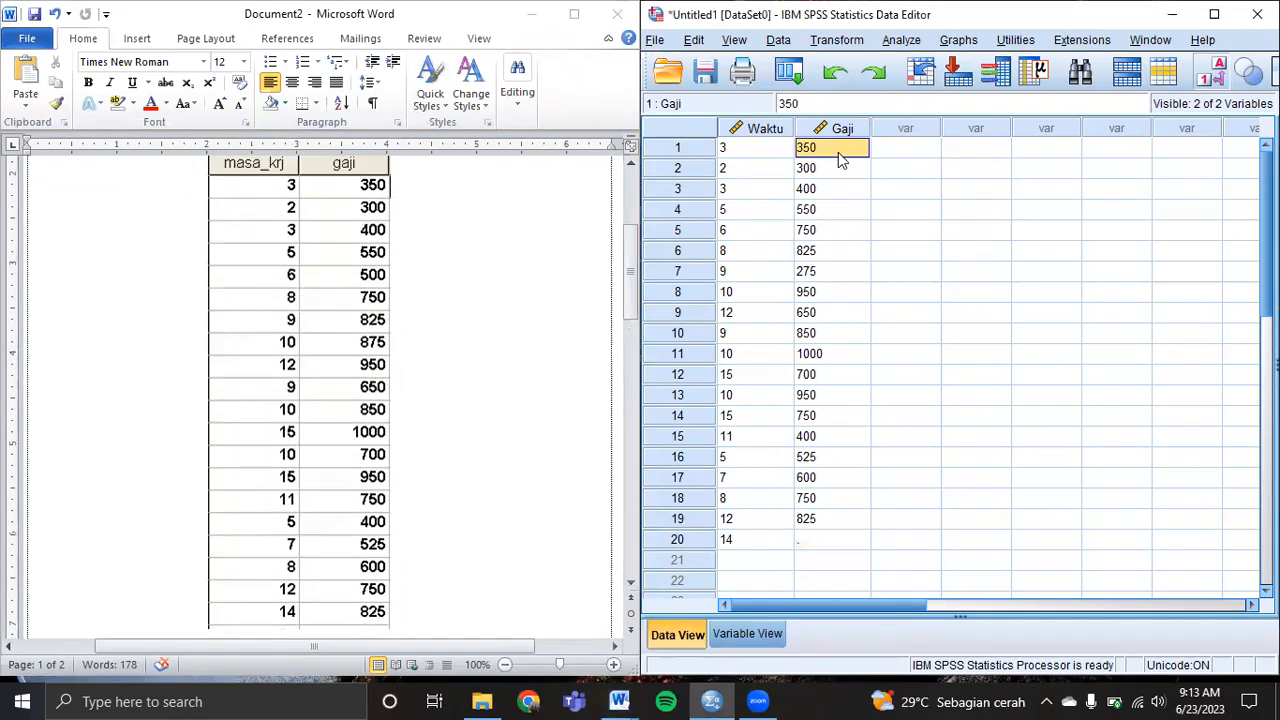
key(Down)
key(Down)
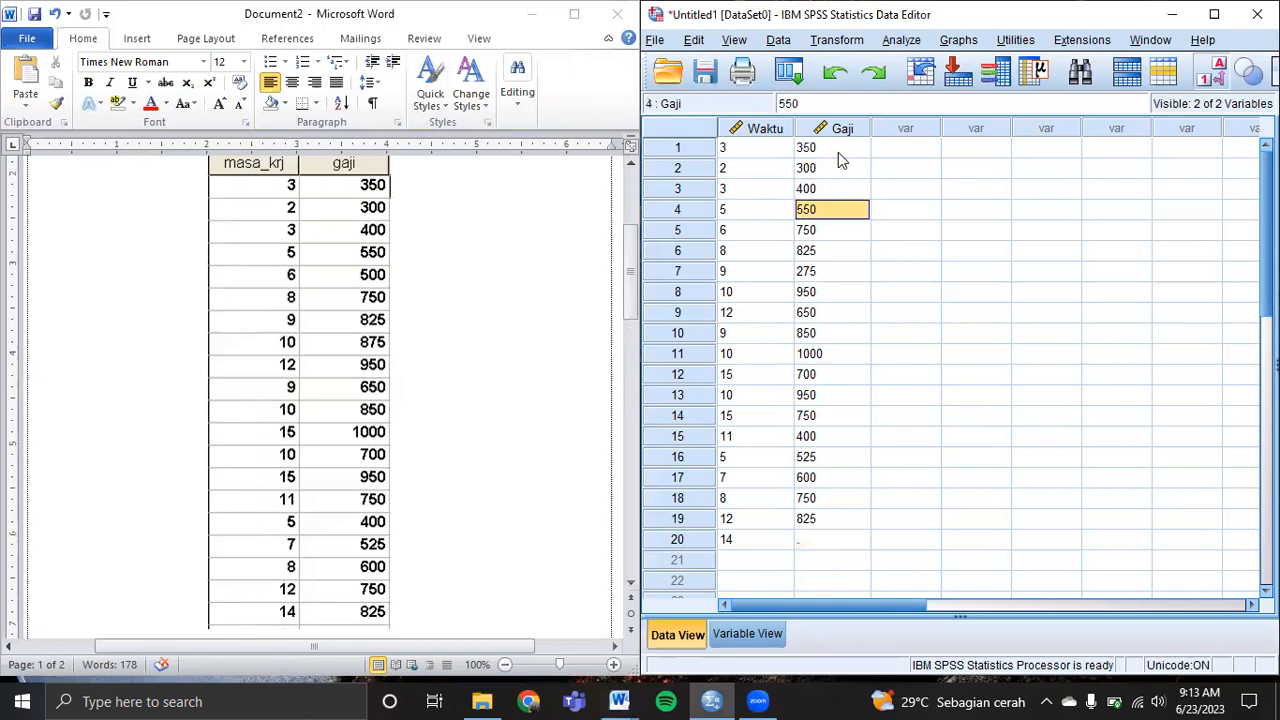
key(Down)
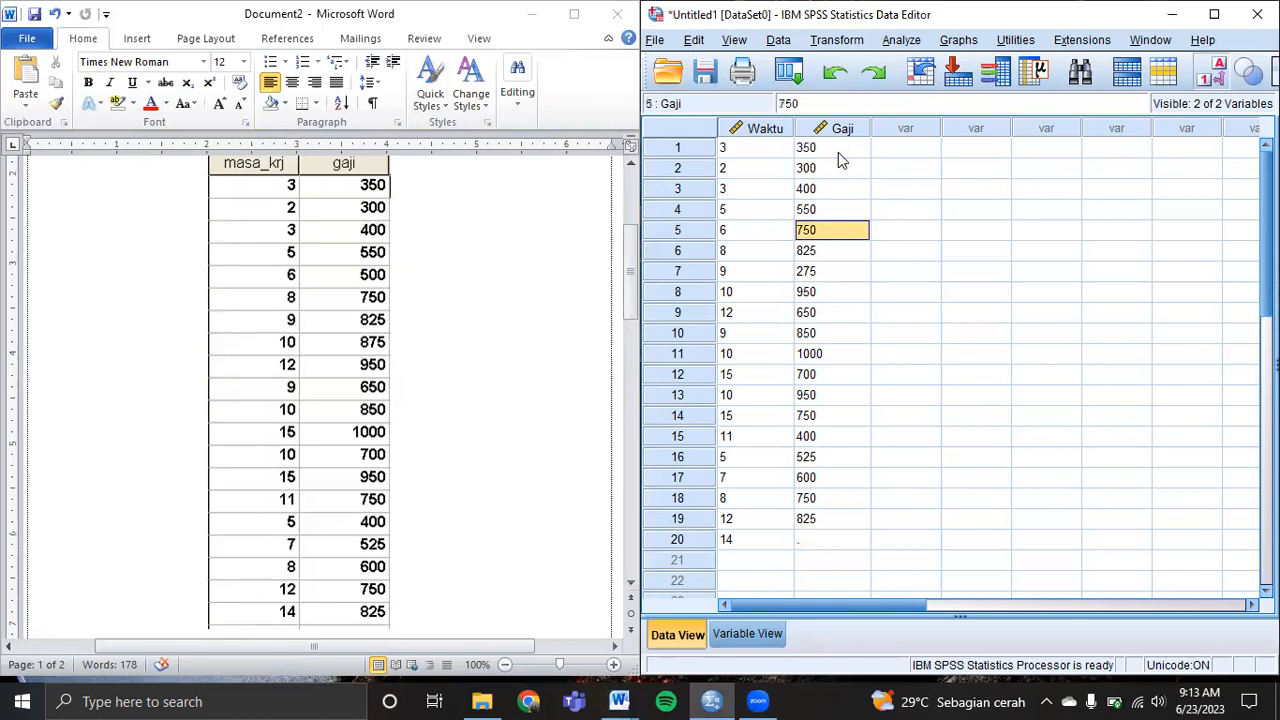
text(500)
key(Return)
text(750)
key(Return)
text(825)
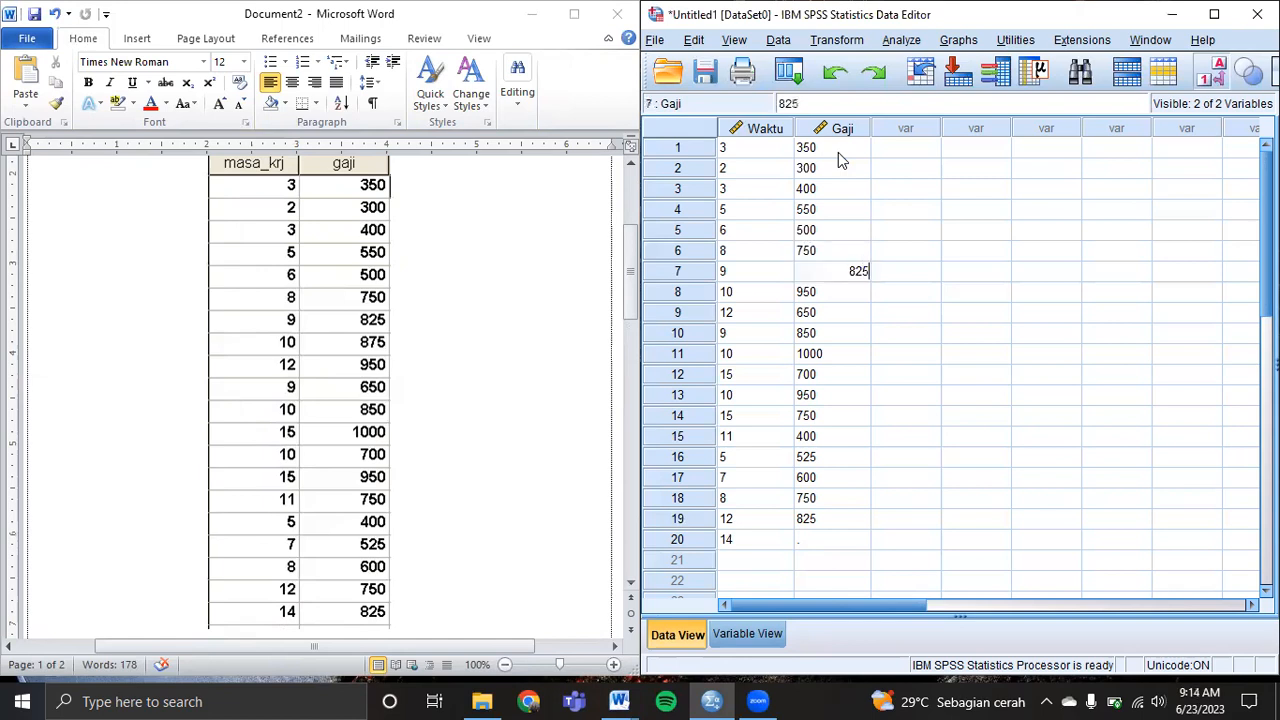
key(Return)
text(875)
key(Return)
text(950)
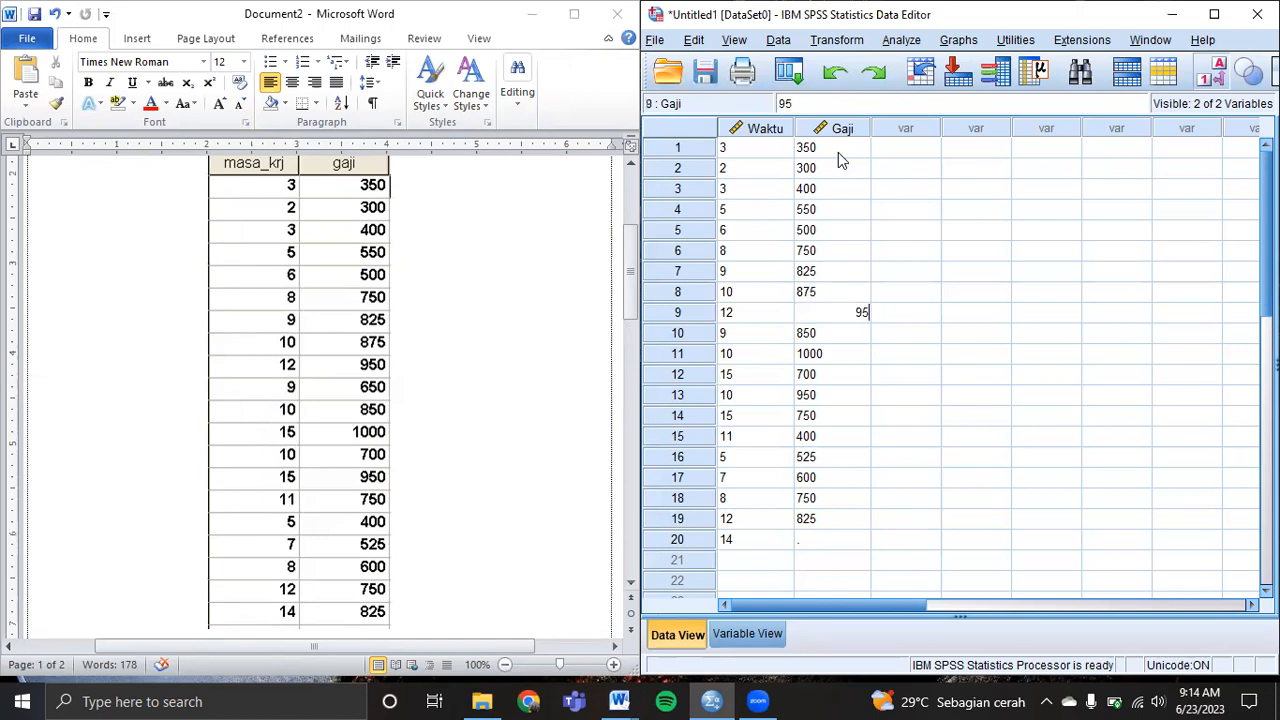
key(Return)
text(650)
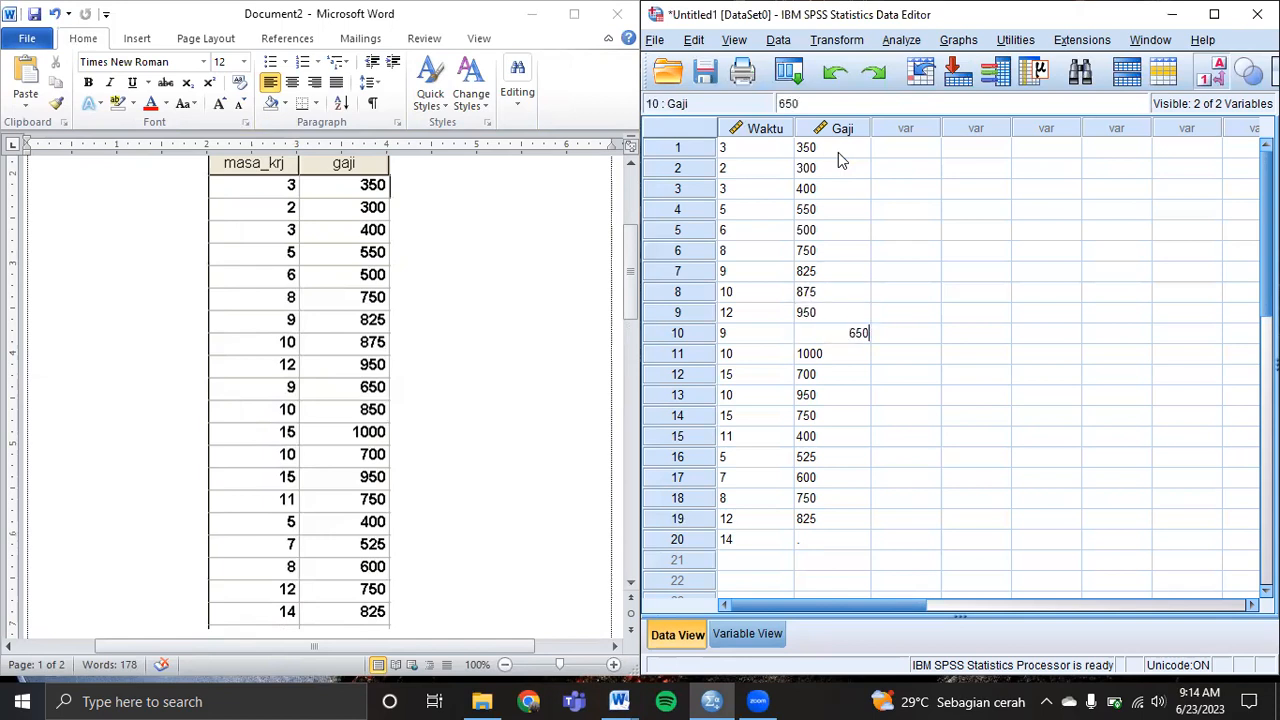
key(Return)
Enter Gaji rows 11–16 as 850, 1000, 700, 950, 750 and 400.
text(850)
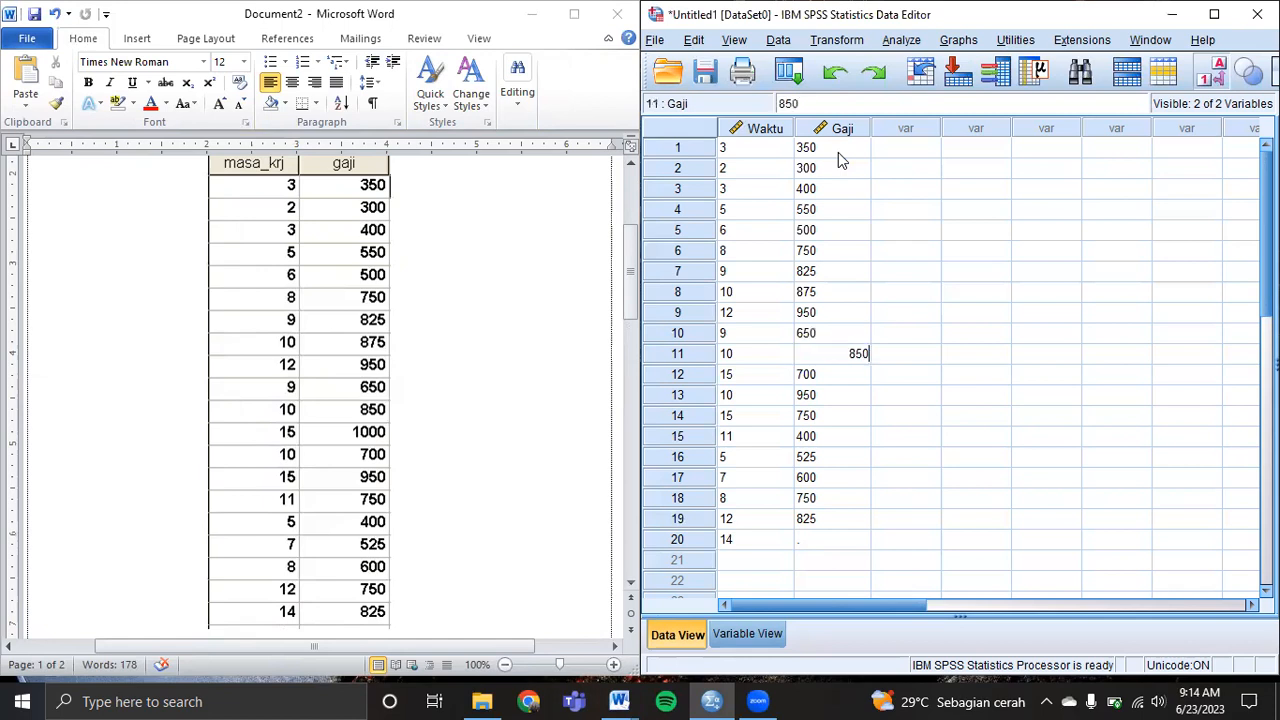
key(Return)
text(1000)
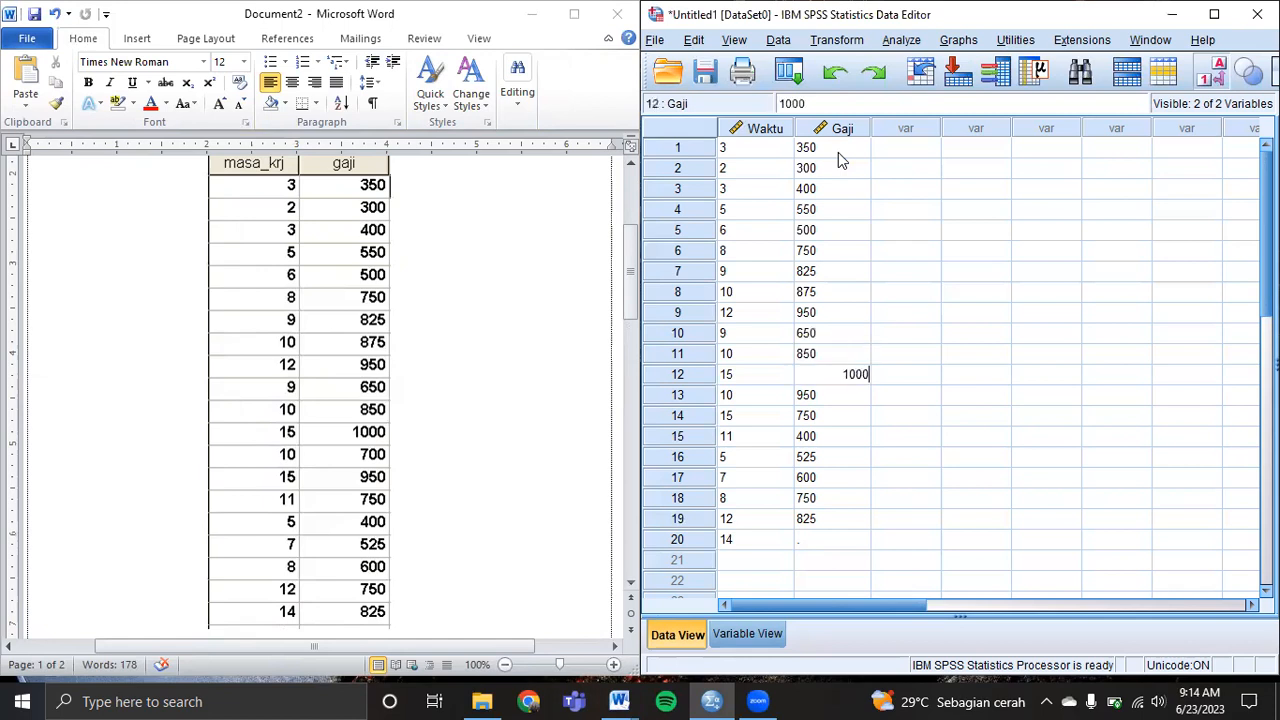
key(Return)
text(700)
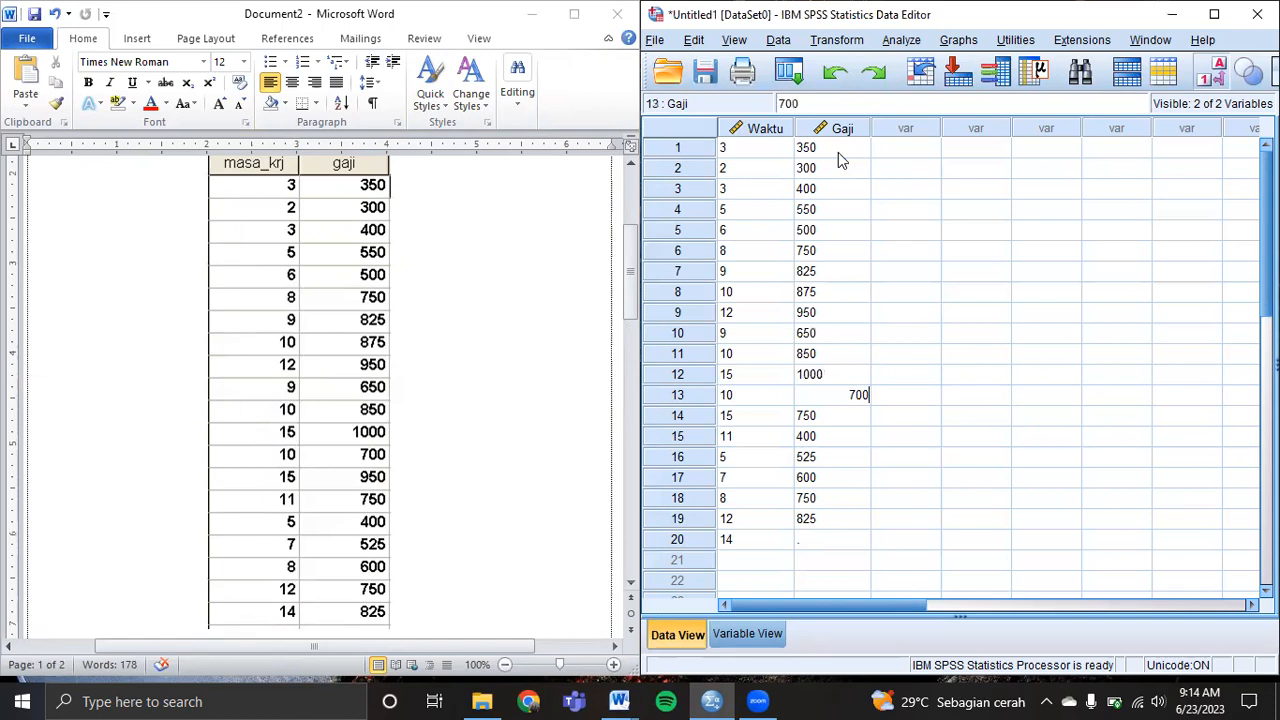
key(Return)
text(950)
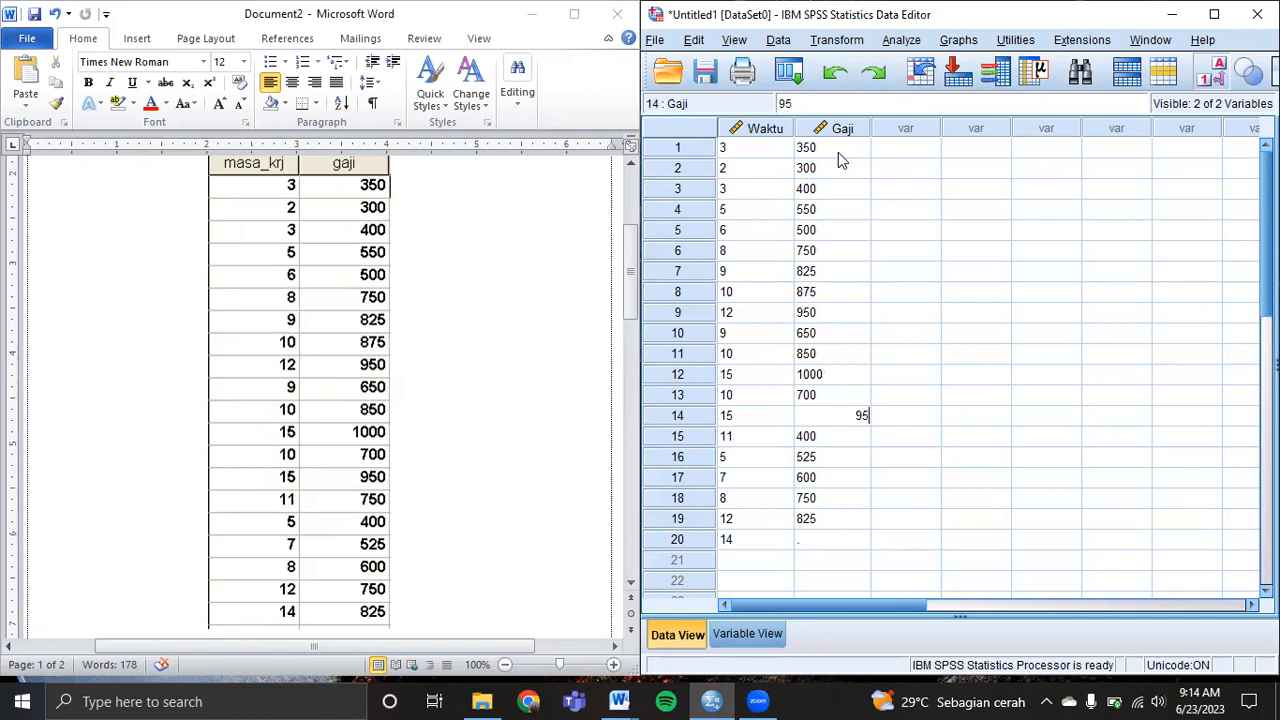
key(Return)
text(750)
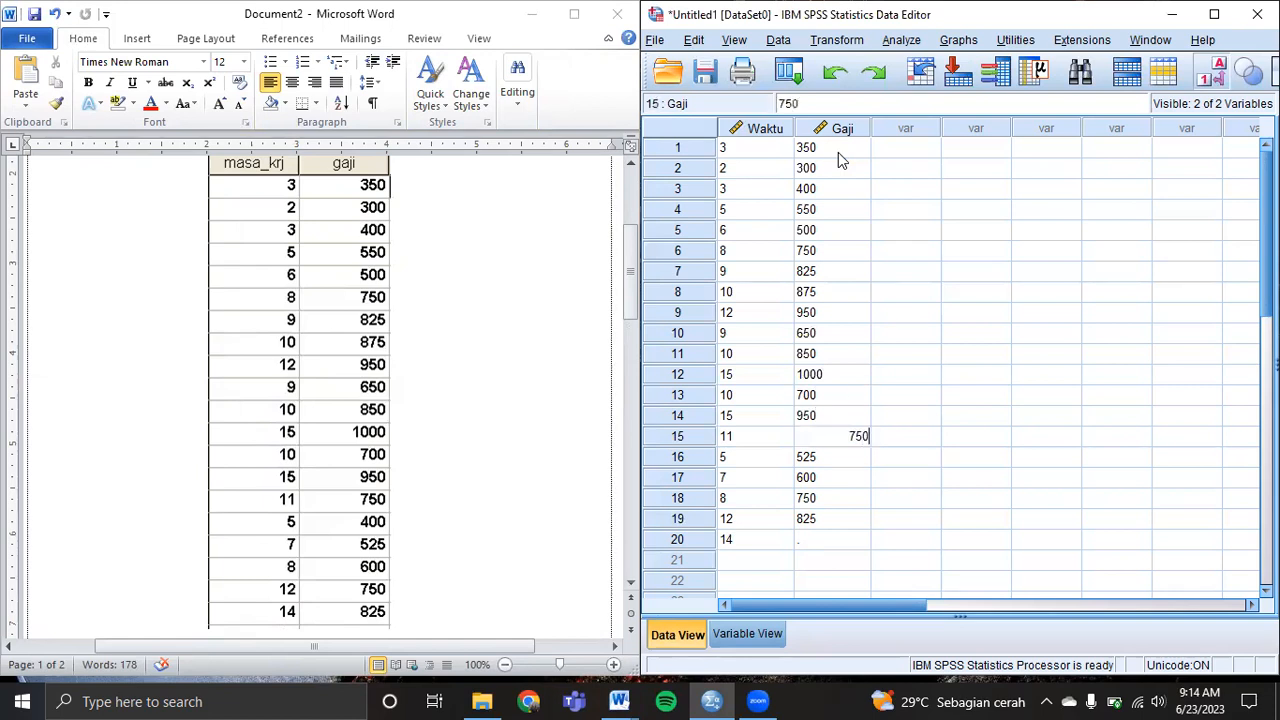
key(Return)
text(40)
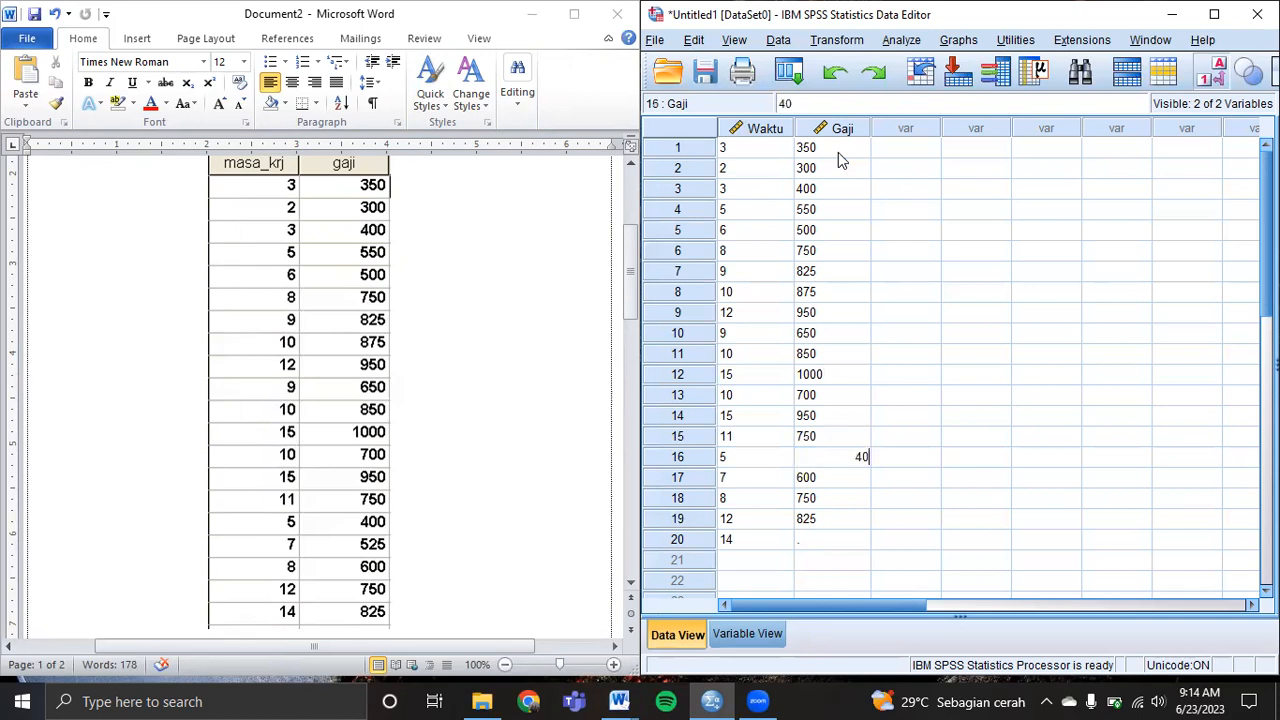
text(0)
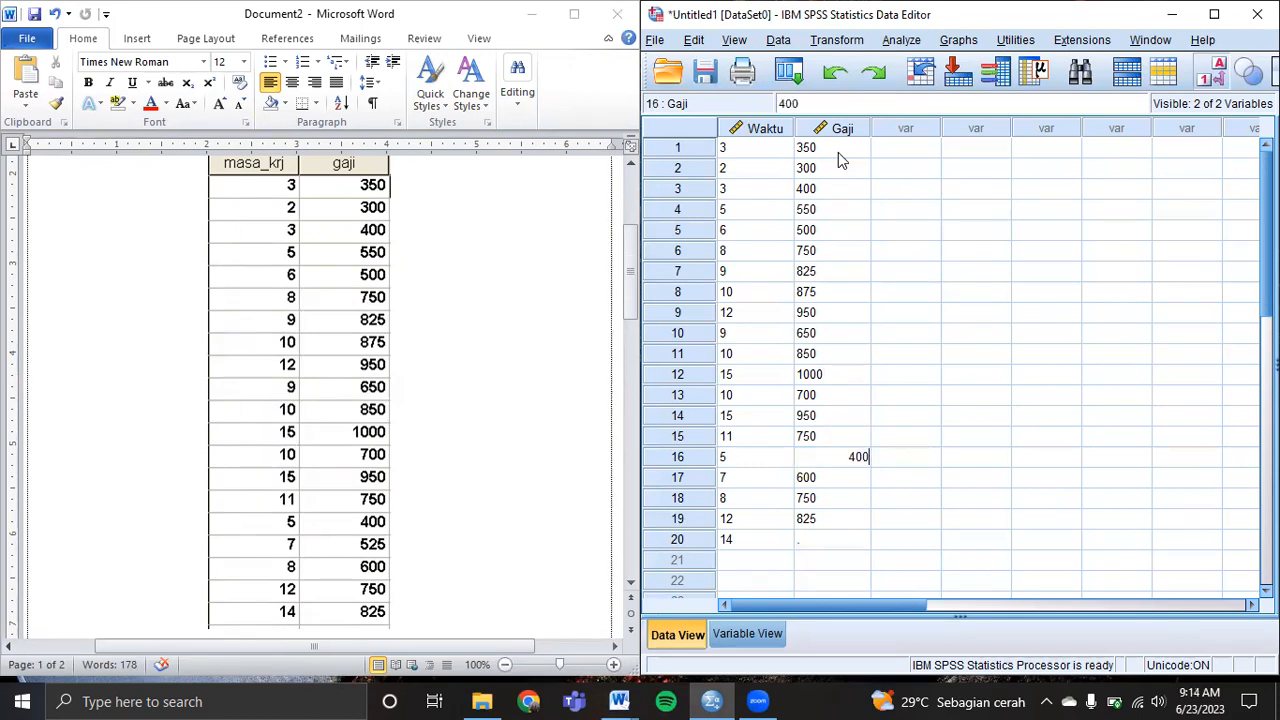
key(Return)
Enter the last Gaji values 525, 600, 750 and 825 in rows 17–20.
text(525)
key(Return)
text(600)
key(Return)
text(750)
key(Return)
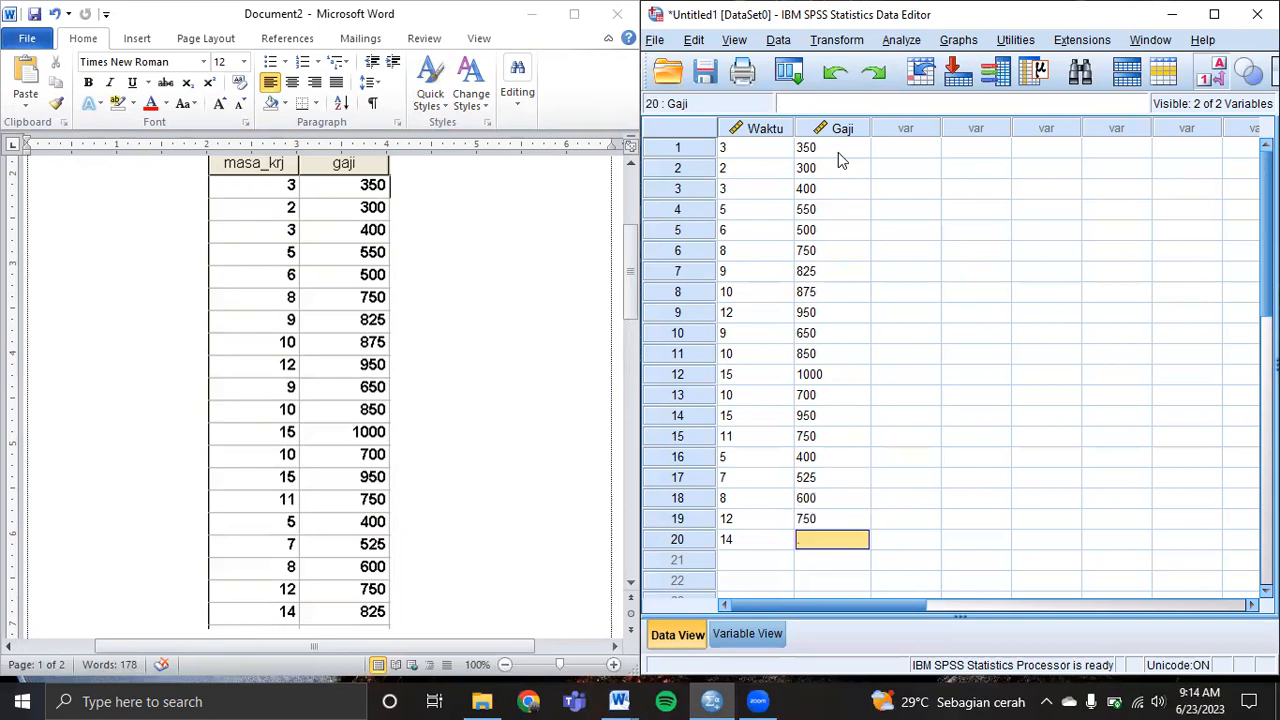
text(825)
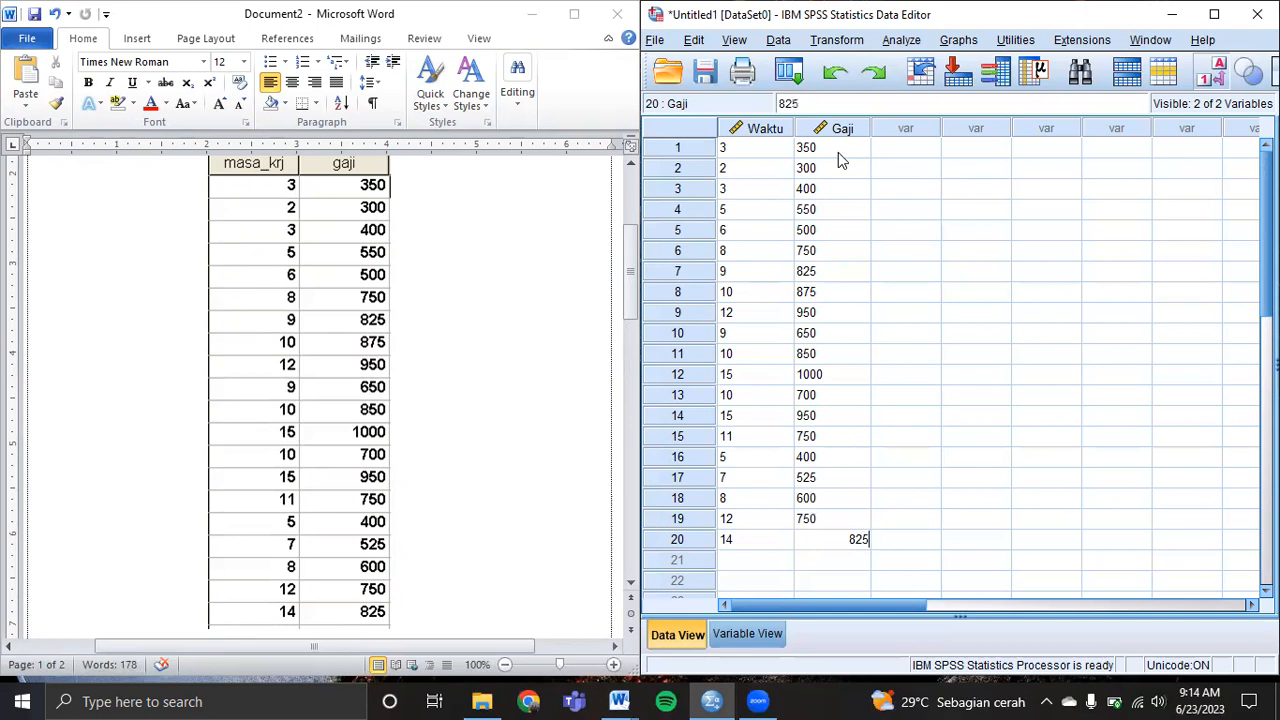
key(Return)
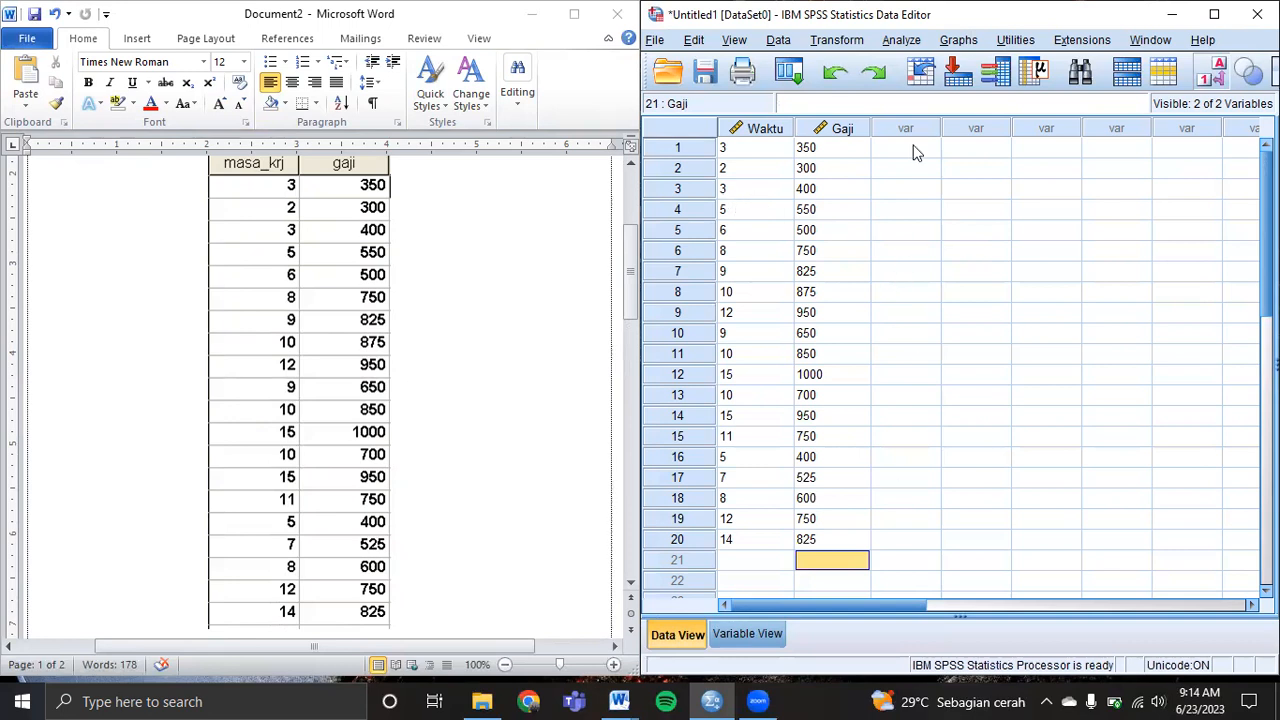
click(901, 40)
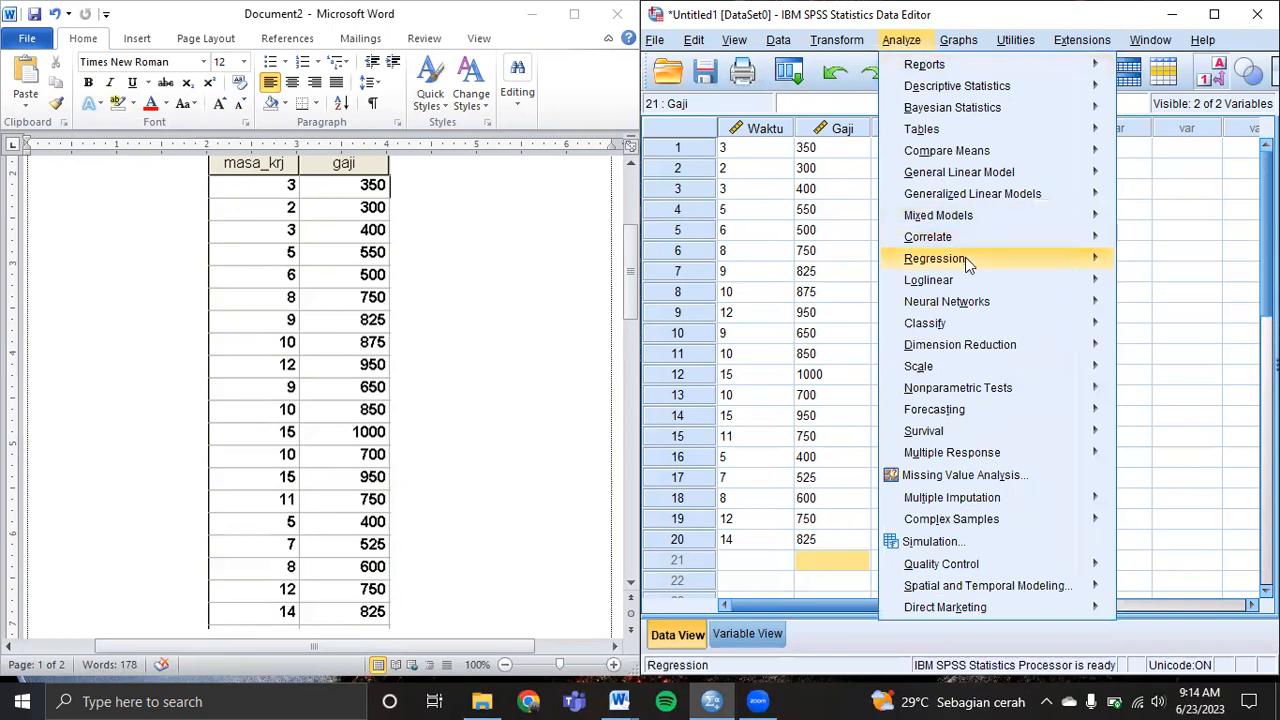
In Linear Regression, make Masa Kerja the dependent and Gaji the independent variable.
mouse_move(966, 260)
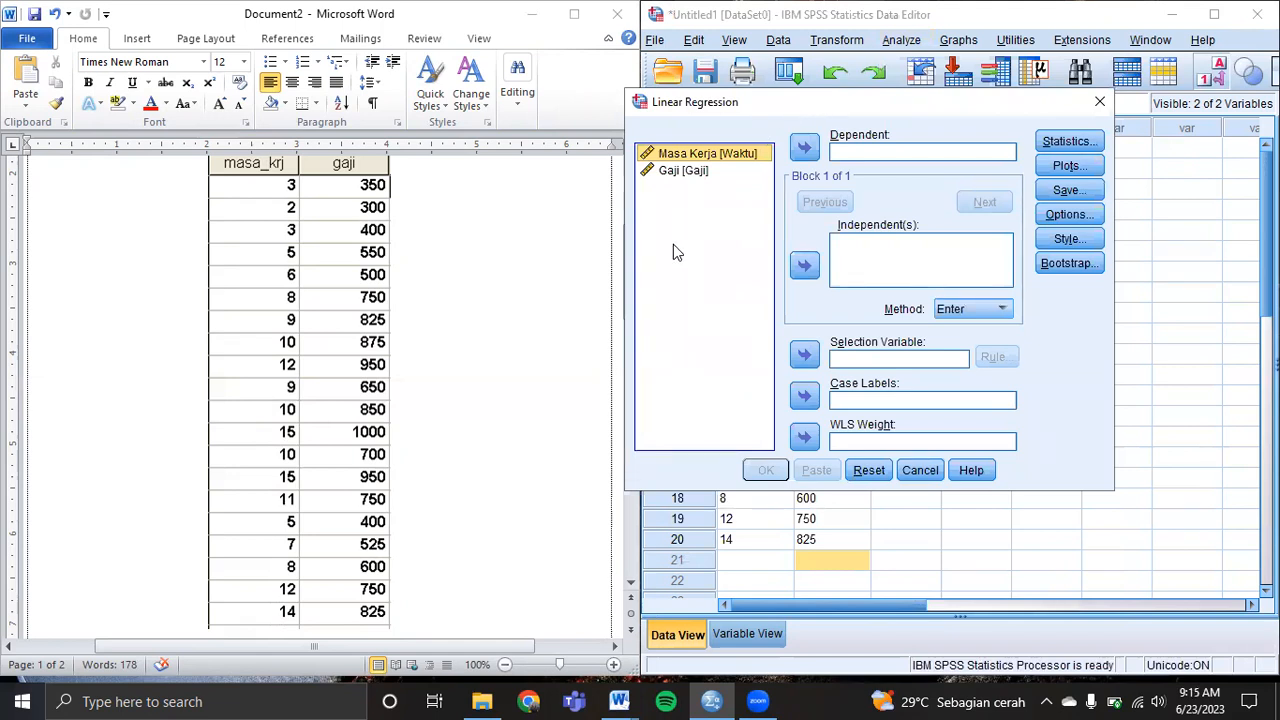
key(Down)
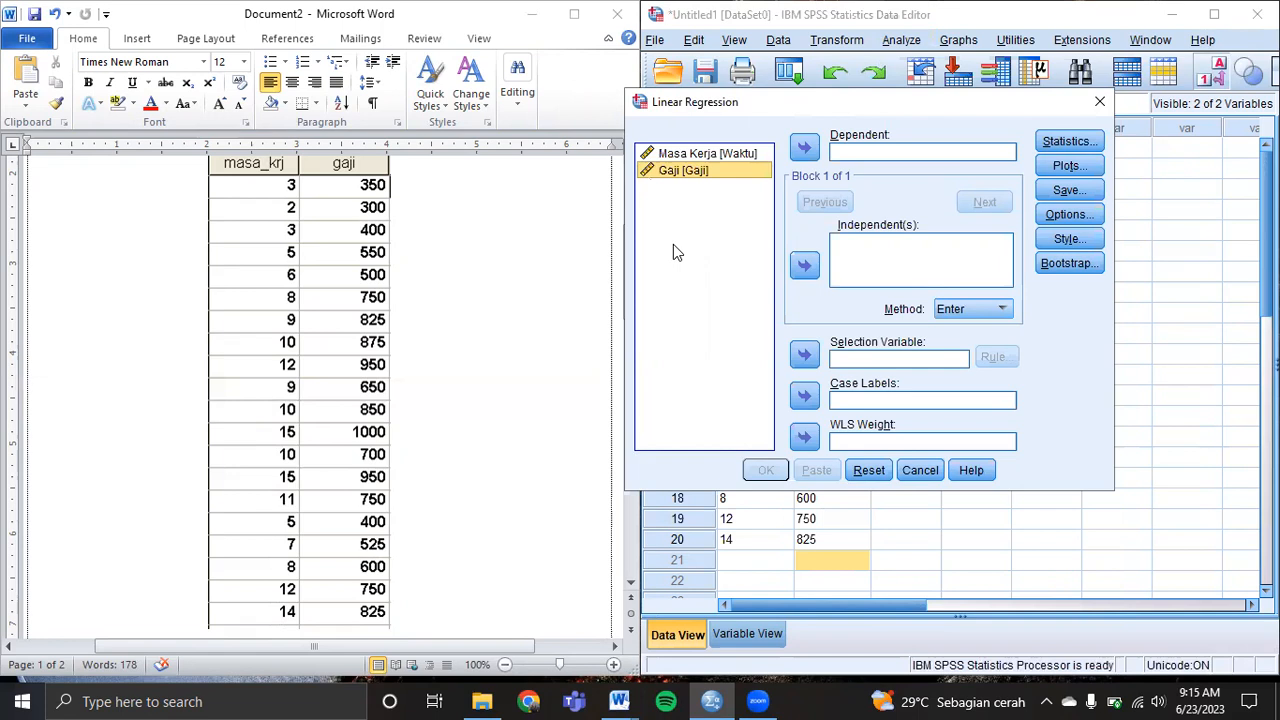
click(735, 158)
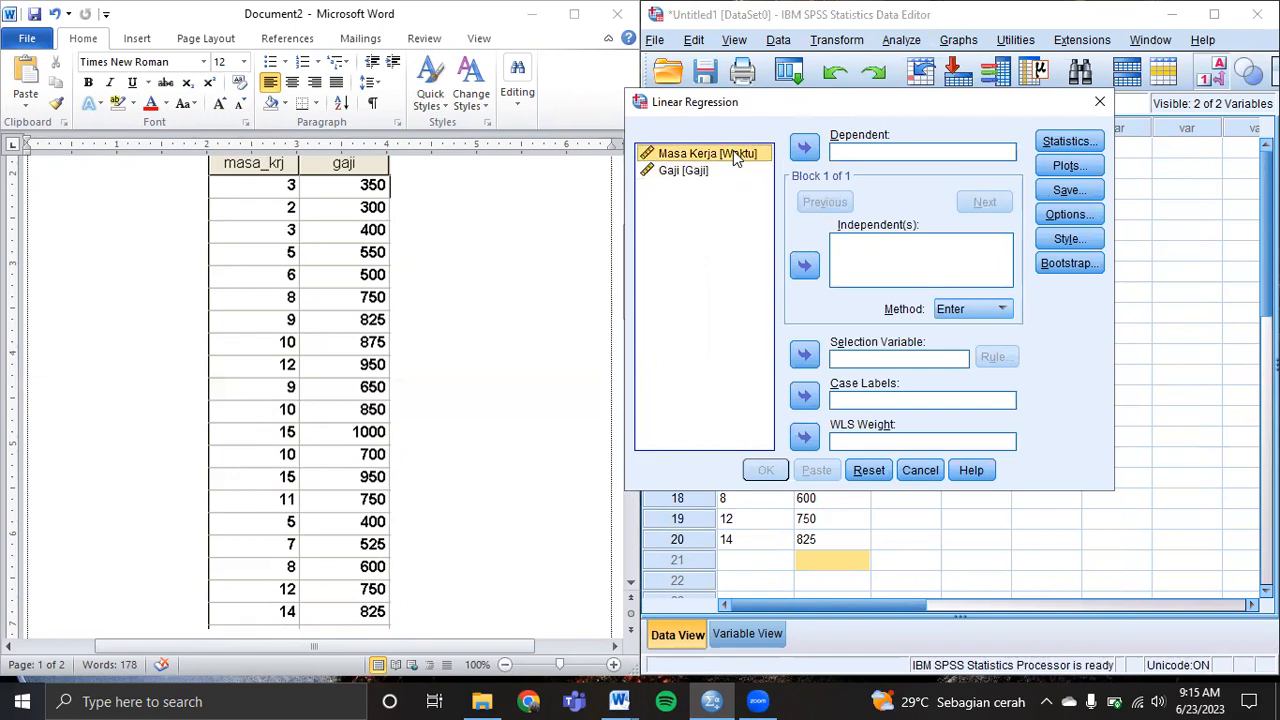
click(806, 148)
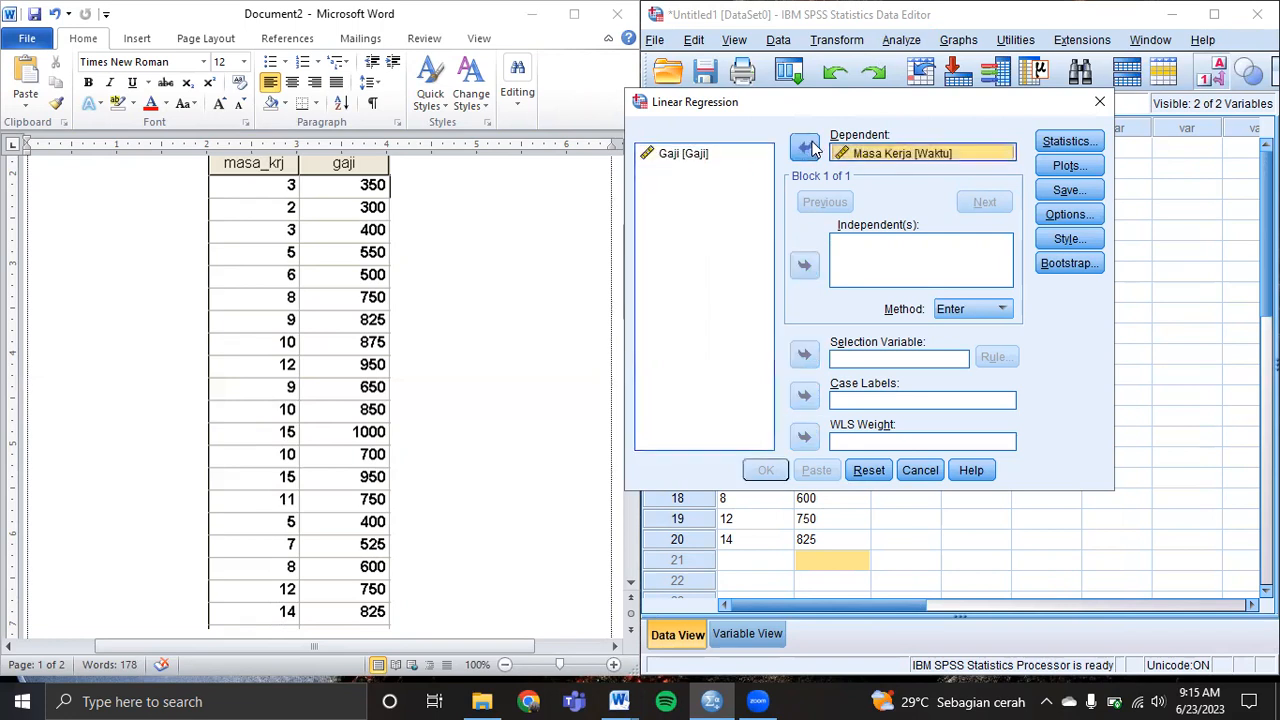
click(737, 157)
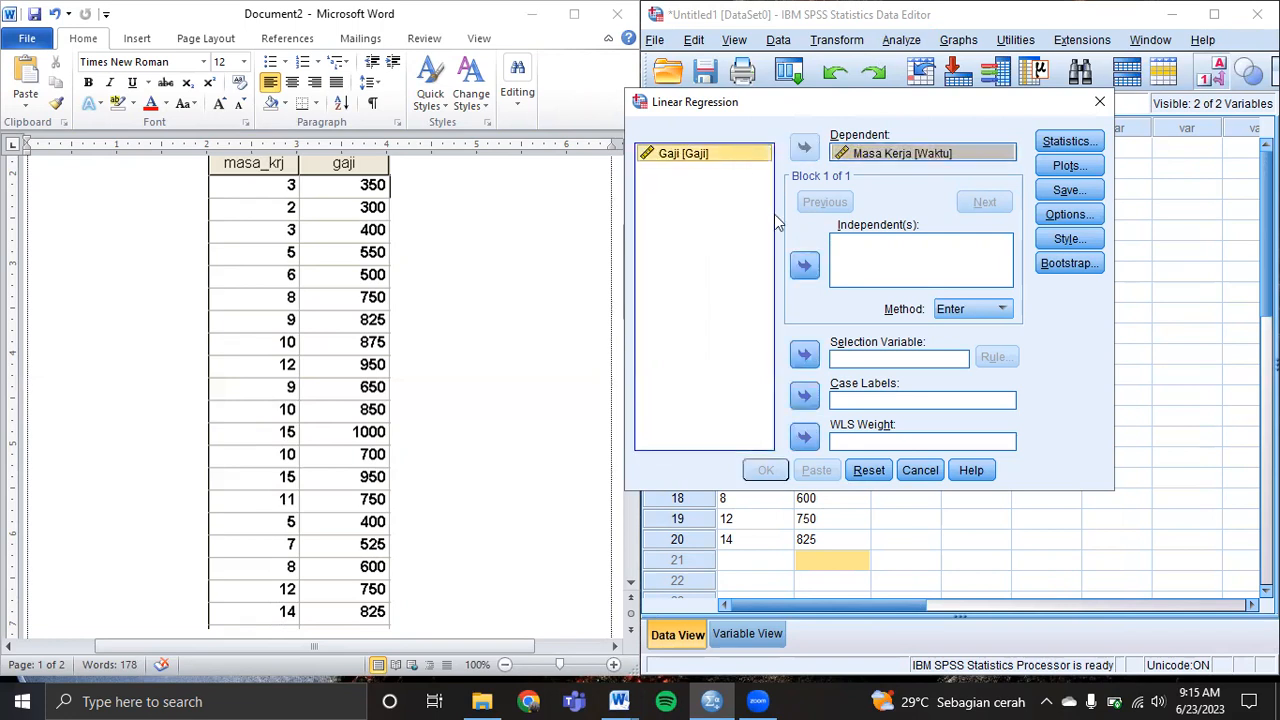
click(805, 265)
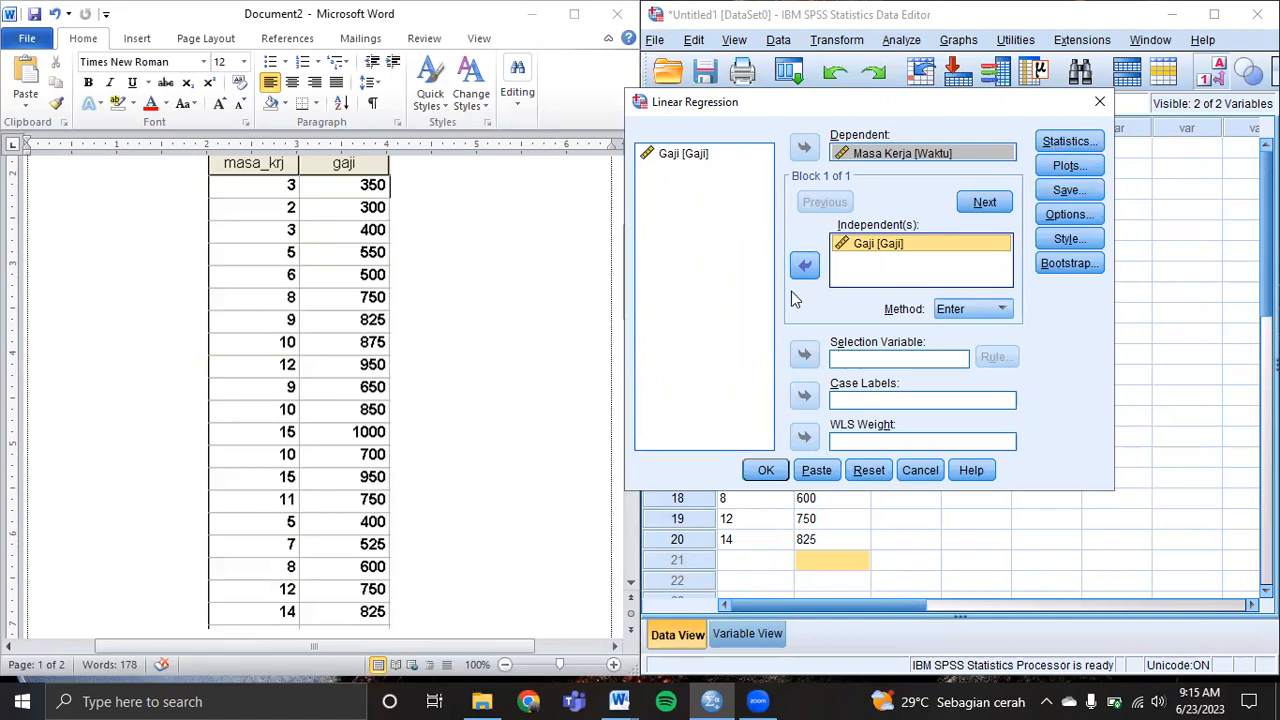
Try adding Gaji as the selection variable, which triggers a target-list warning.
click(706, 158)
click(706, 158)
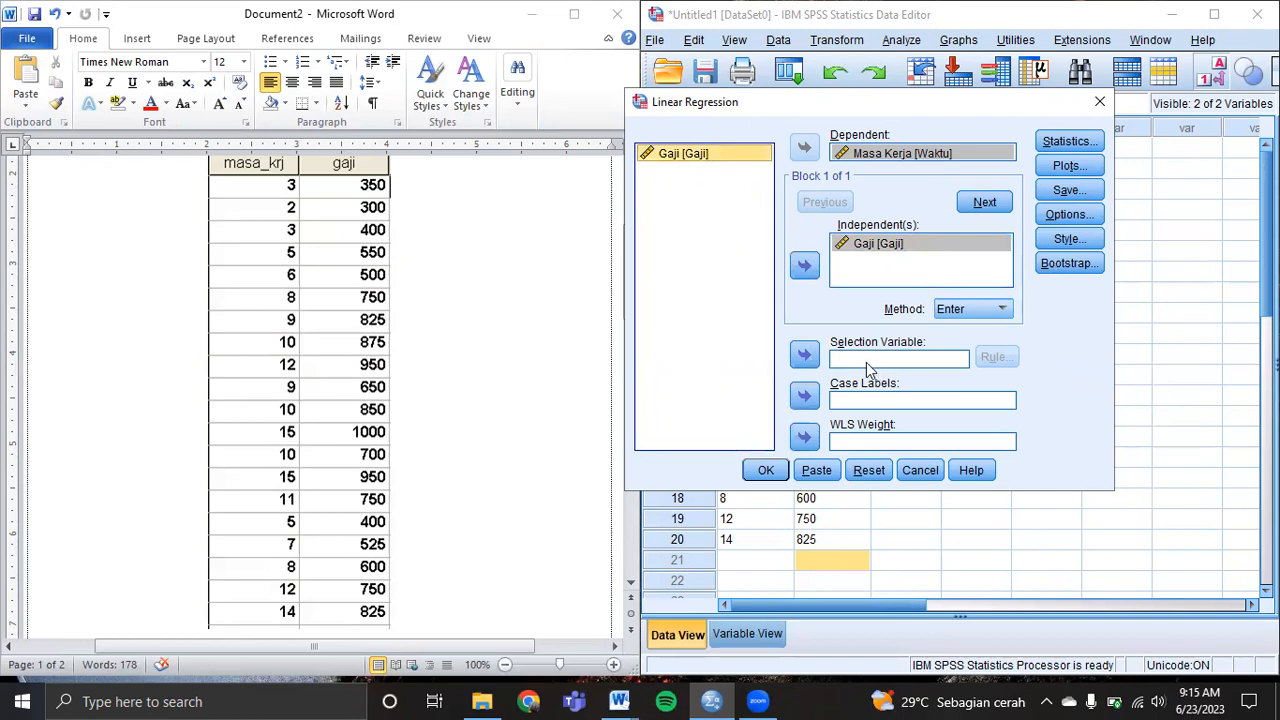
click(804, 355)
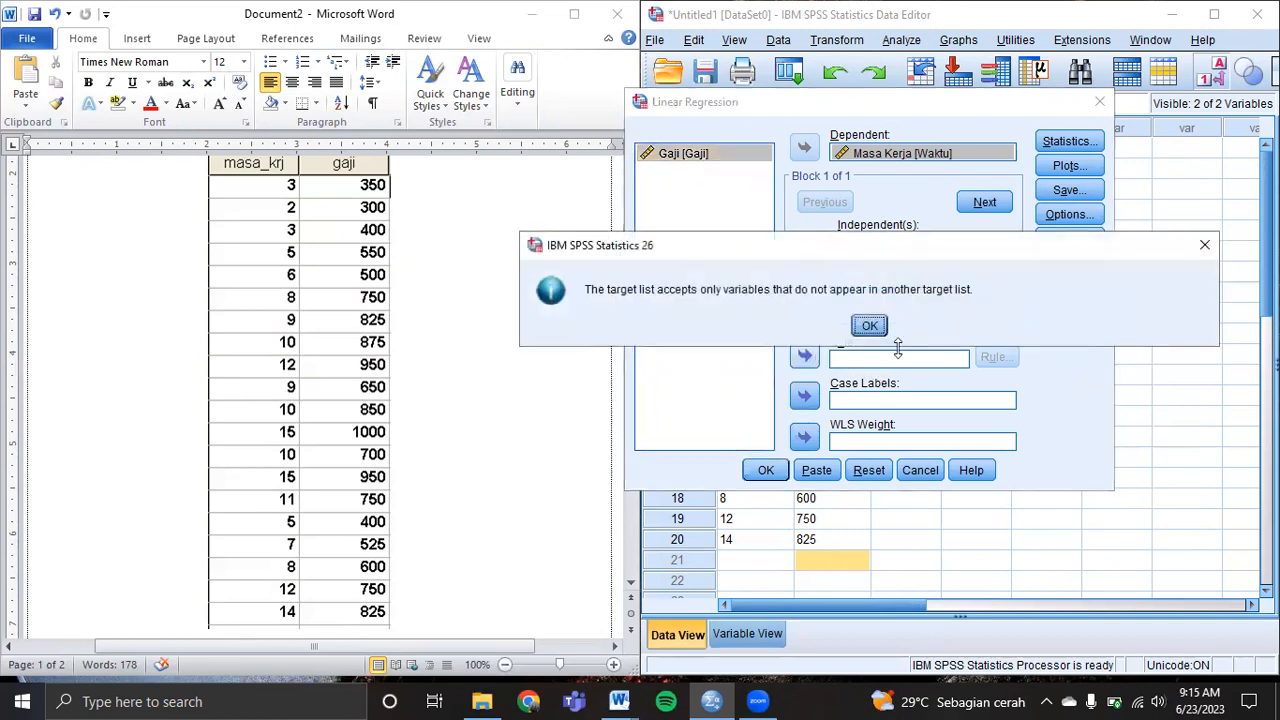
Clear the warning with OK, then view Plots and Options, leaving both unchanged.
click(868, 325)
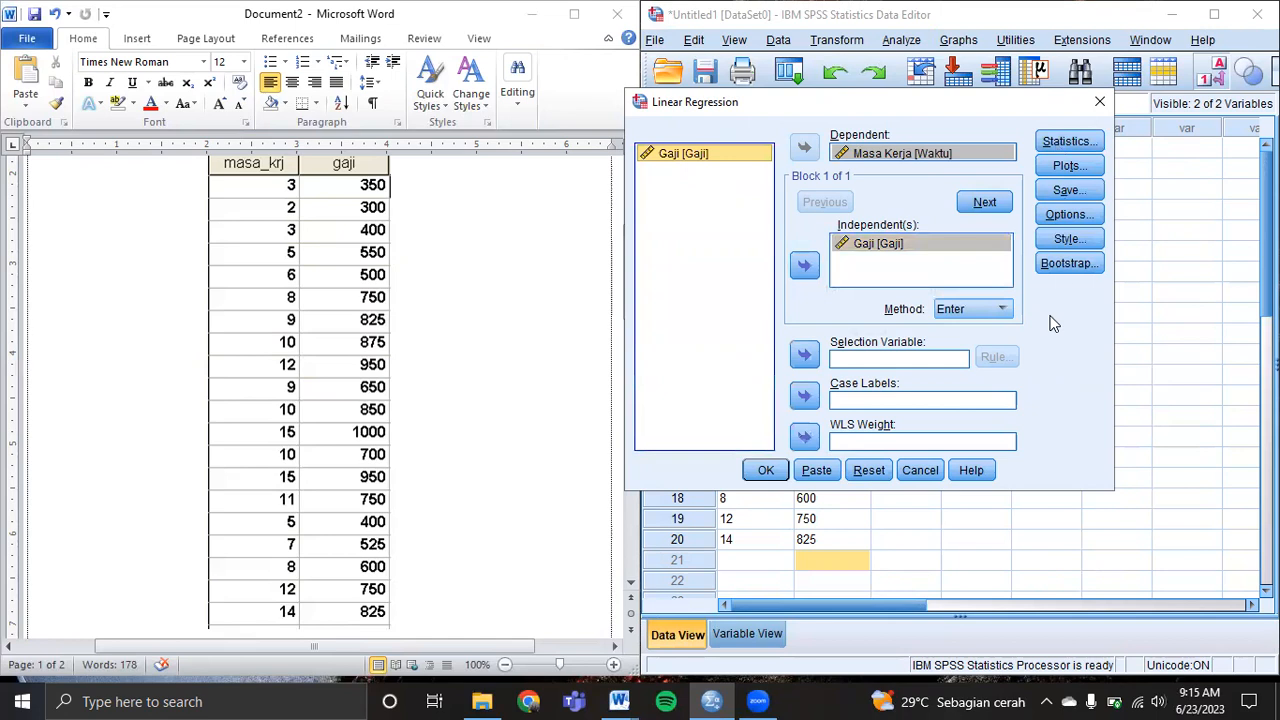
click(1066, 166)
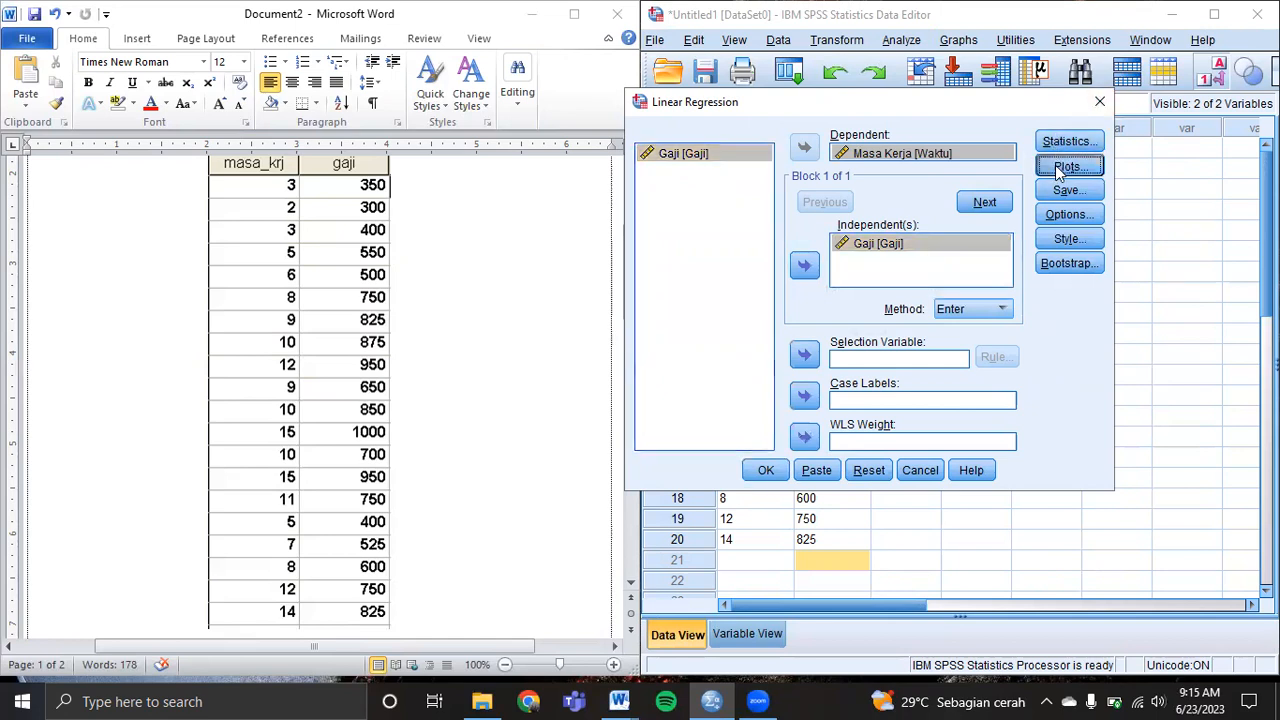
click(1044, 152)
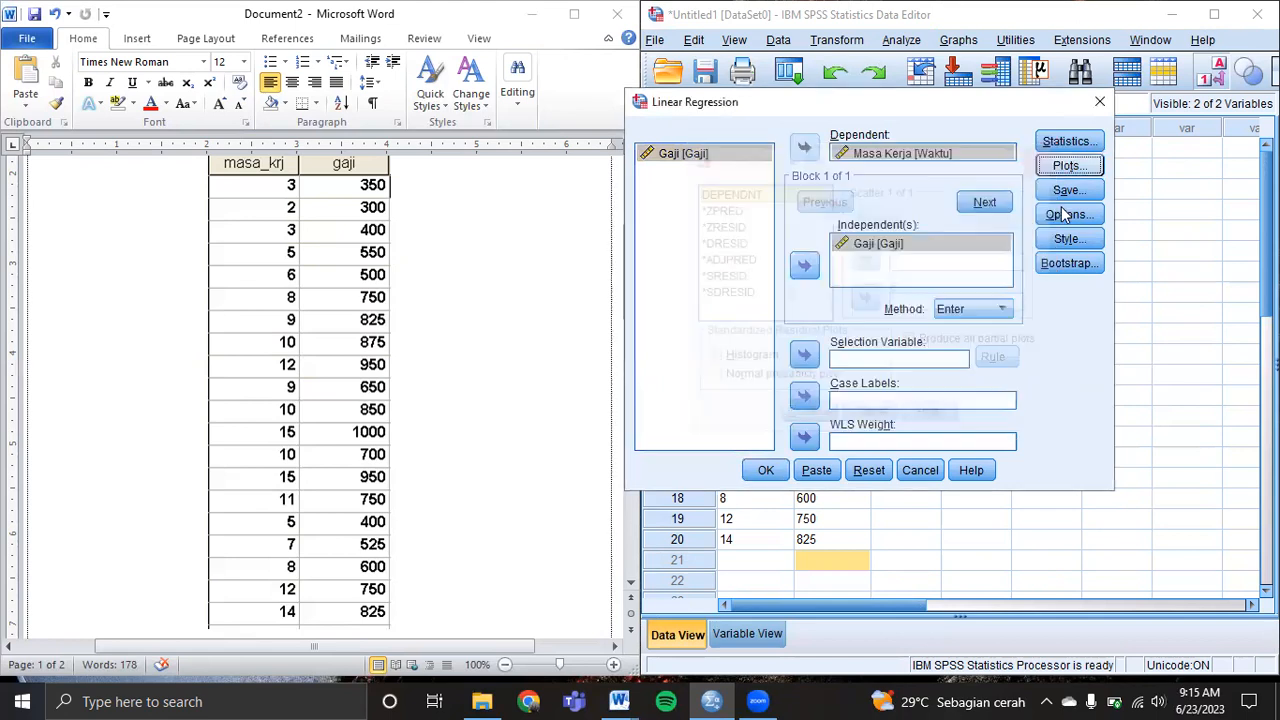
click(1064, 214)
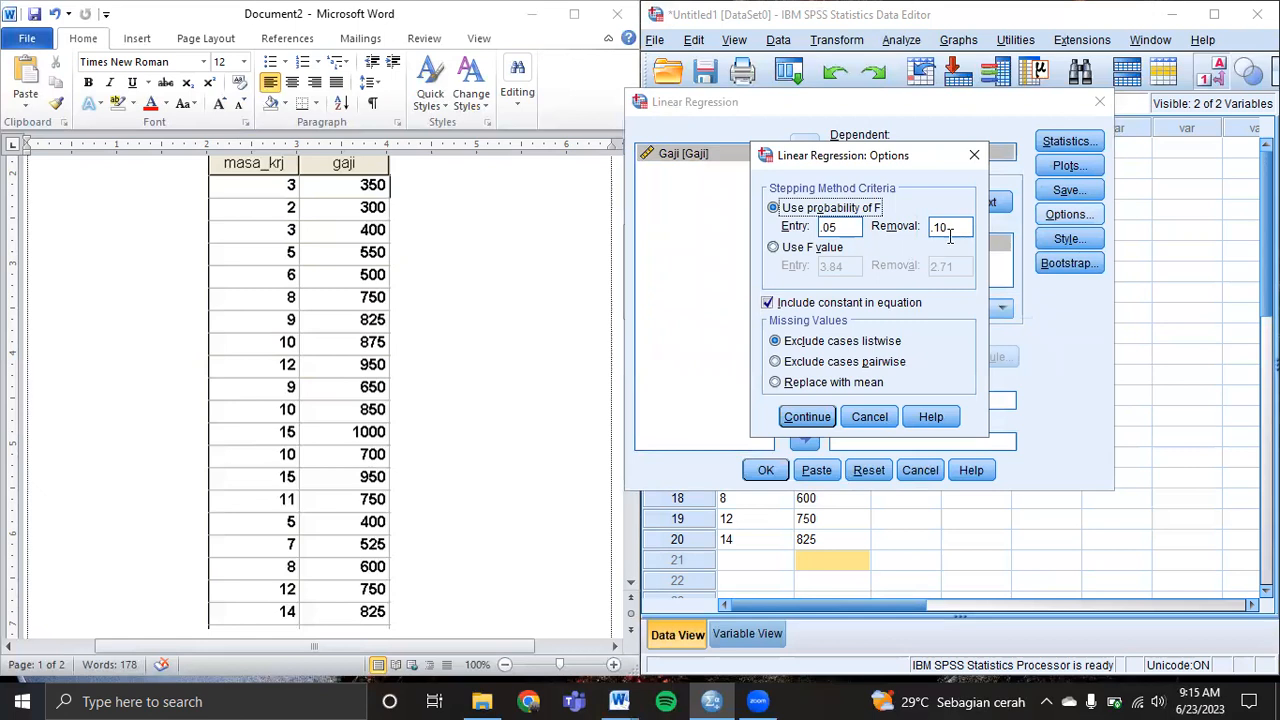
click(806, 419)
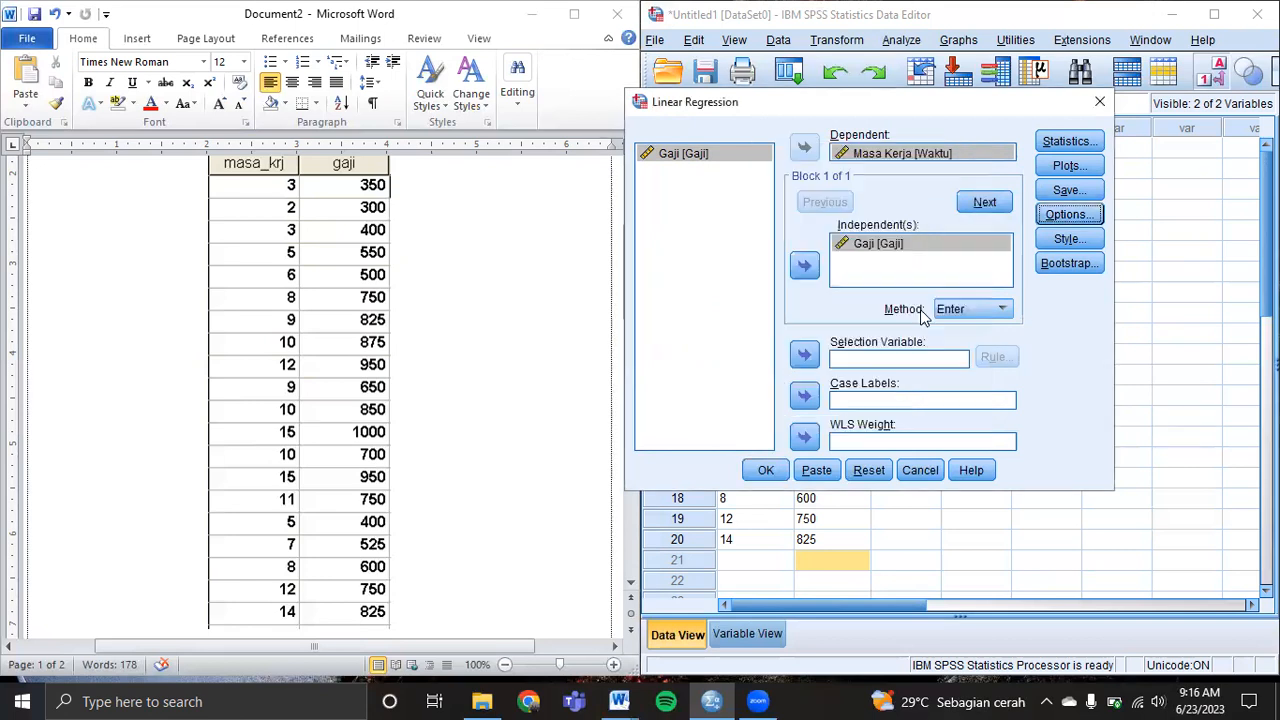
Add Descriptives under Statistics and run the regression of Masa Kerja on Gaji.
click(1060, 142)
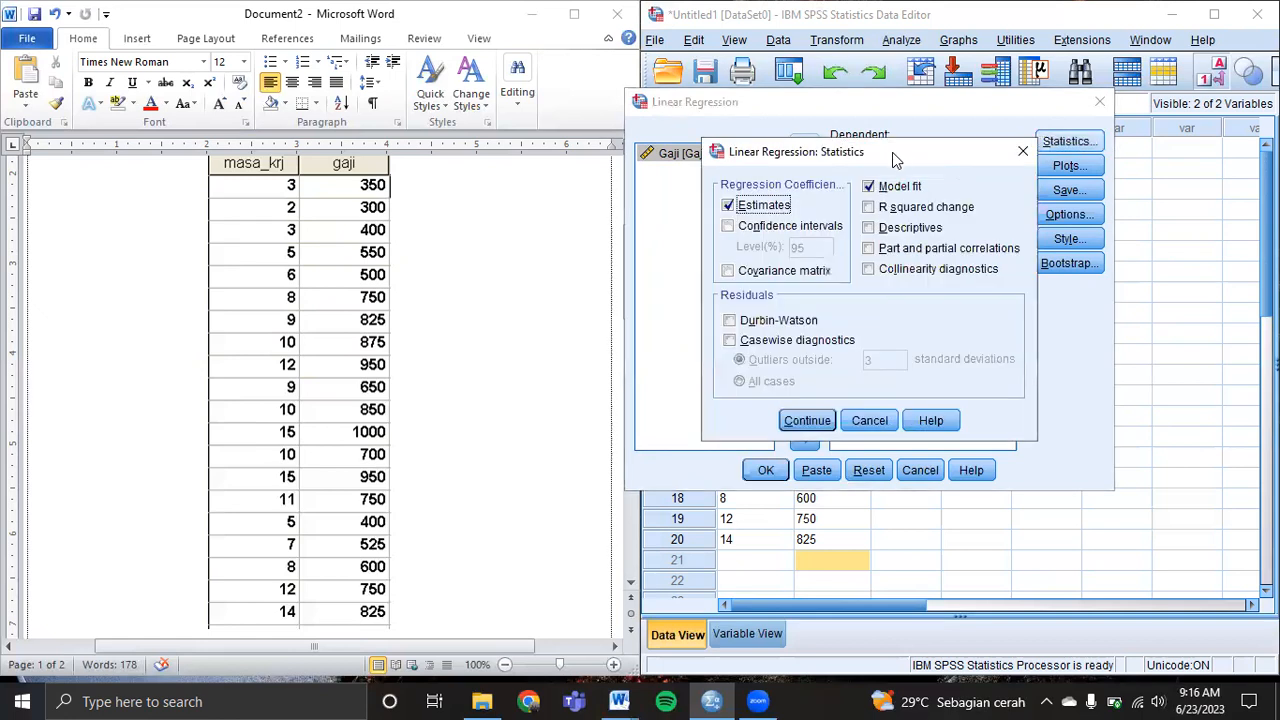
drag(895, 154, 893, 134)
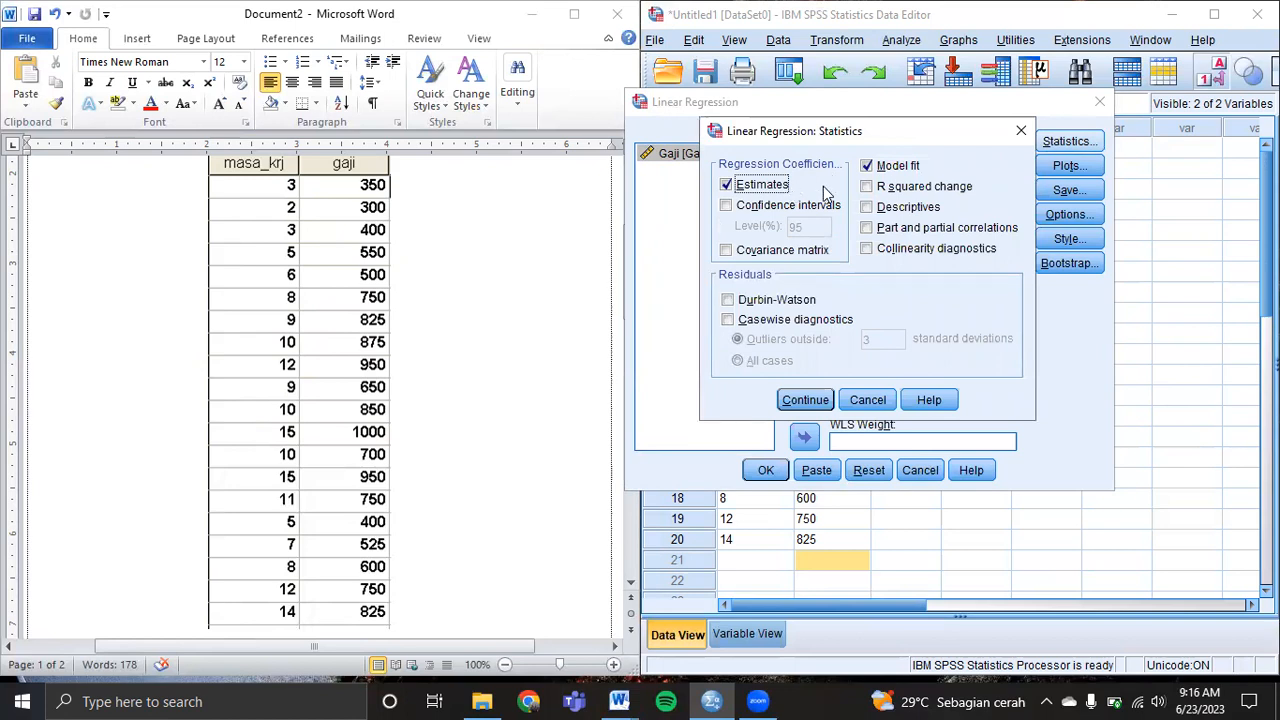
click(867, 208)
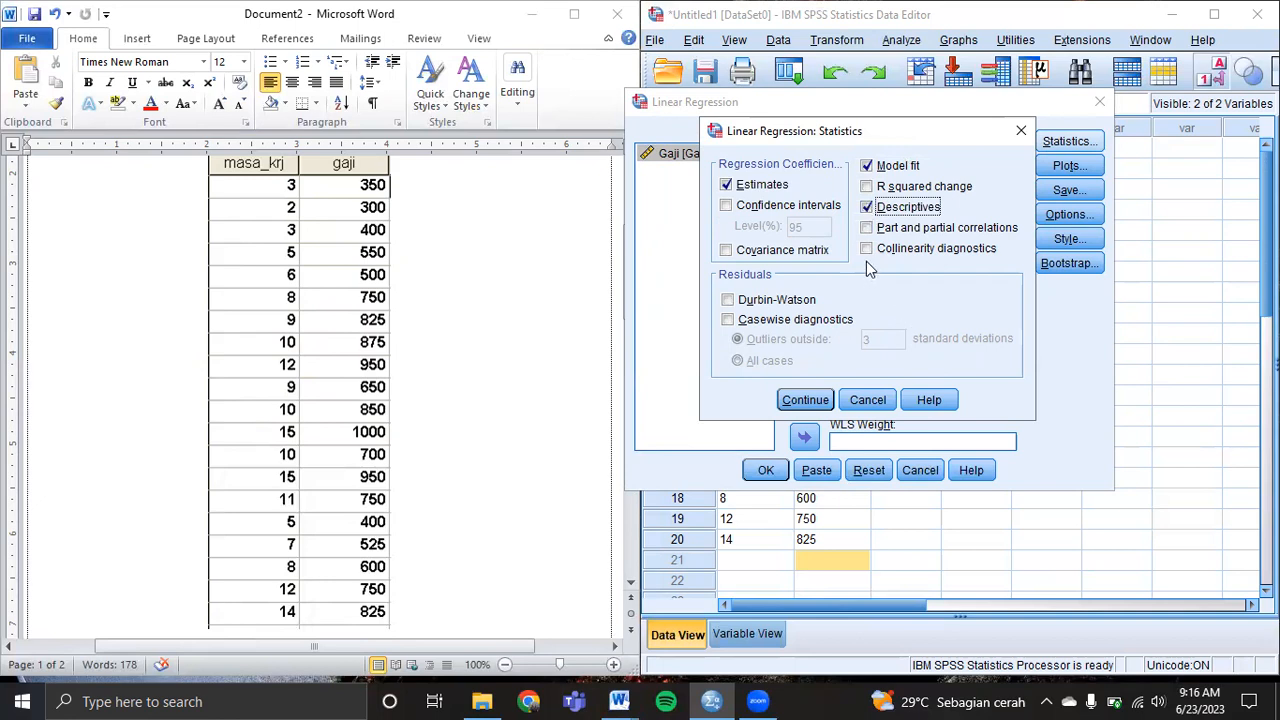
click(808, 400)
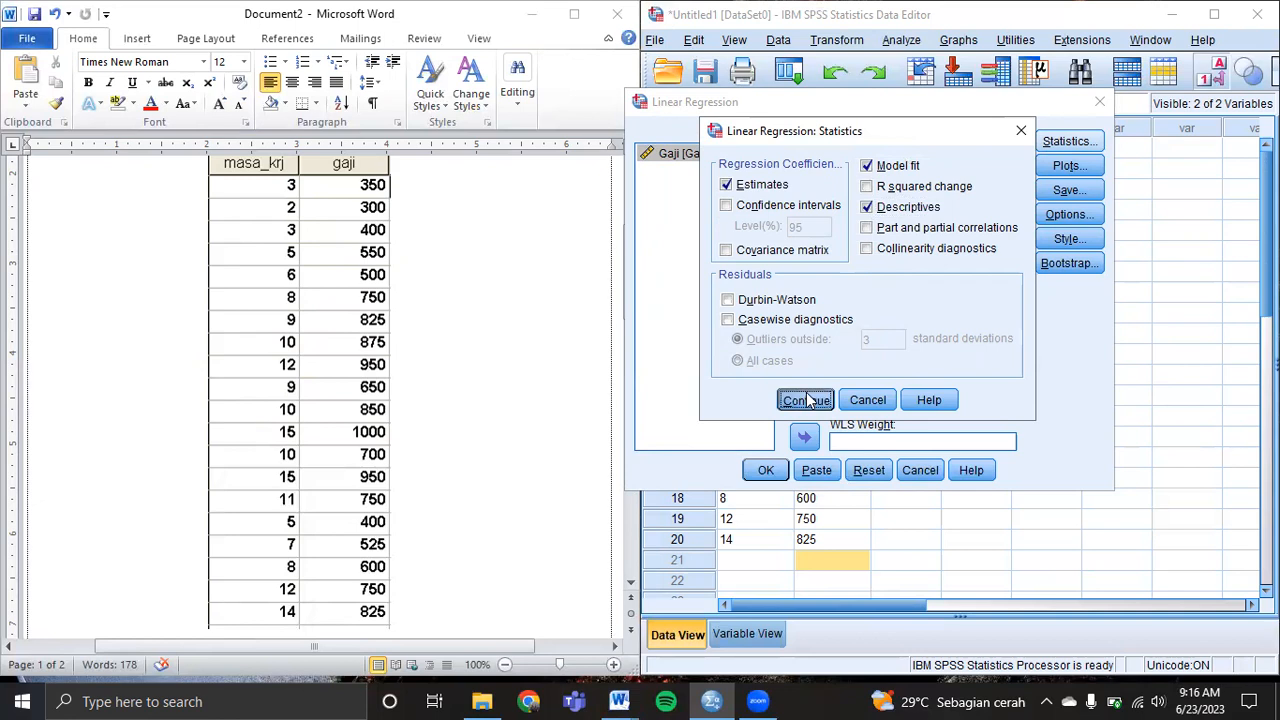
click(762, 472)
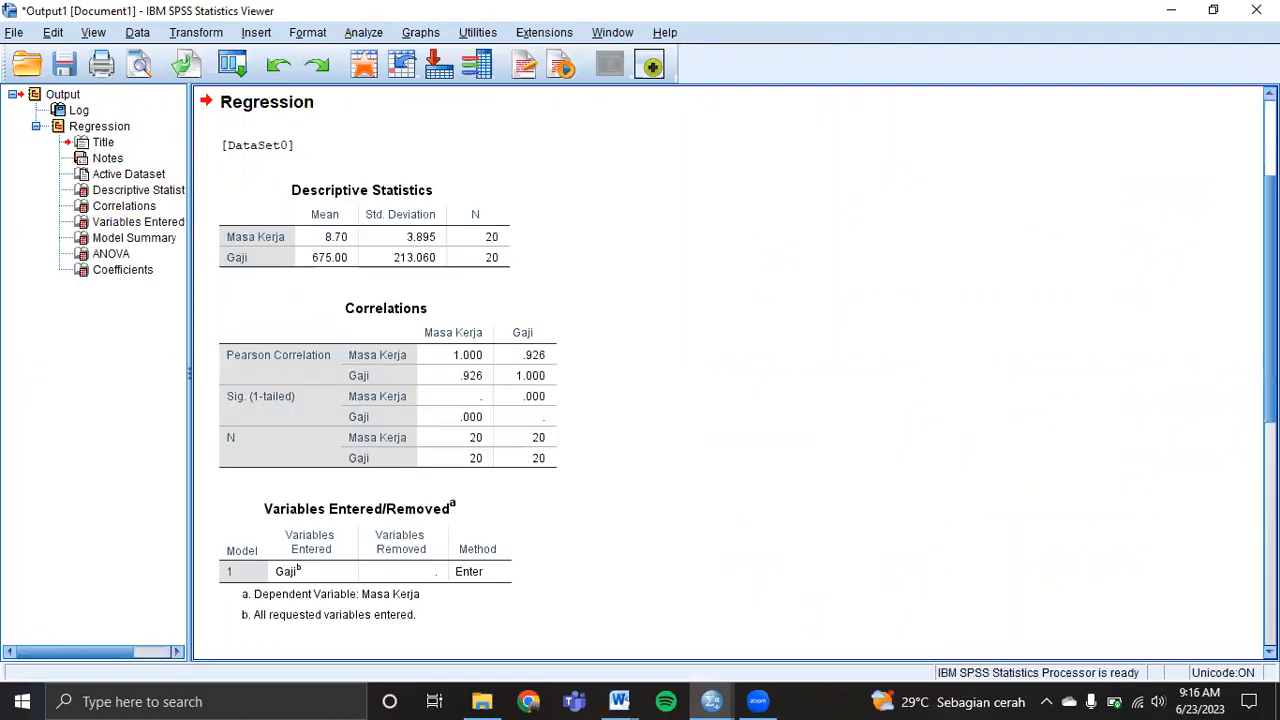
scroll(735, 375, down, 1)
scroll(730, 375, down, 3)
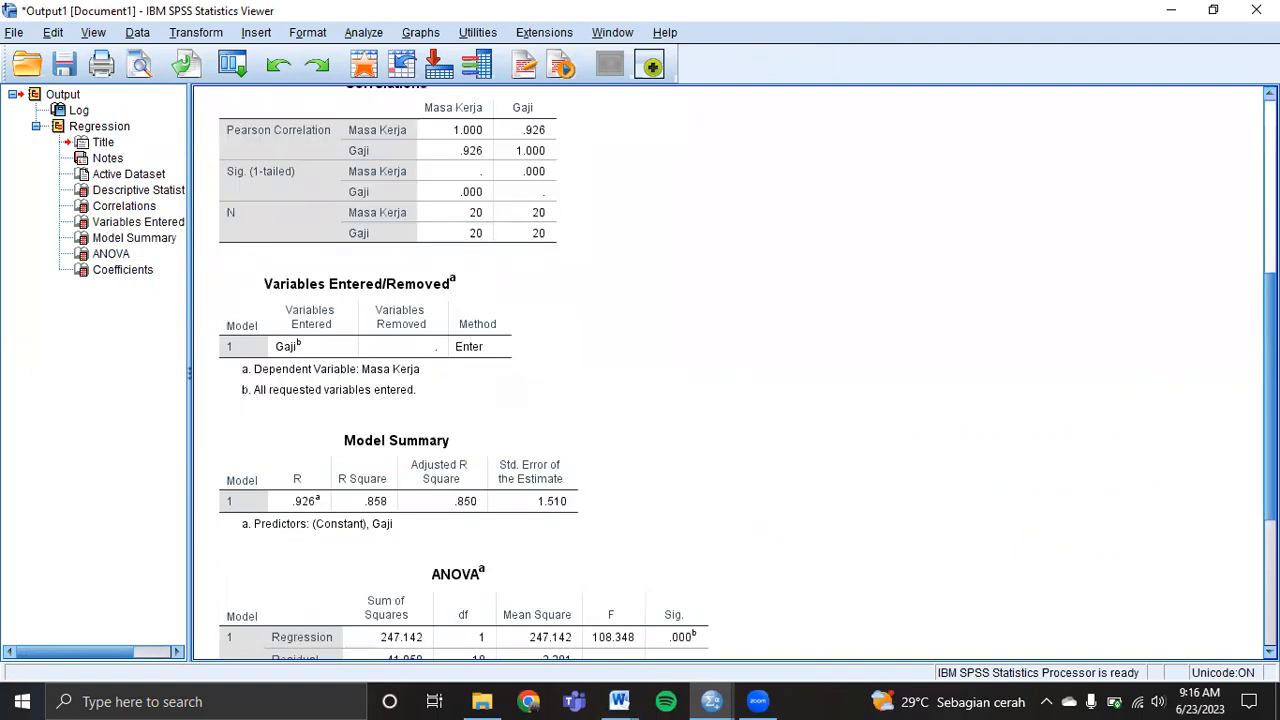
scroll(730, 375, down, 4)
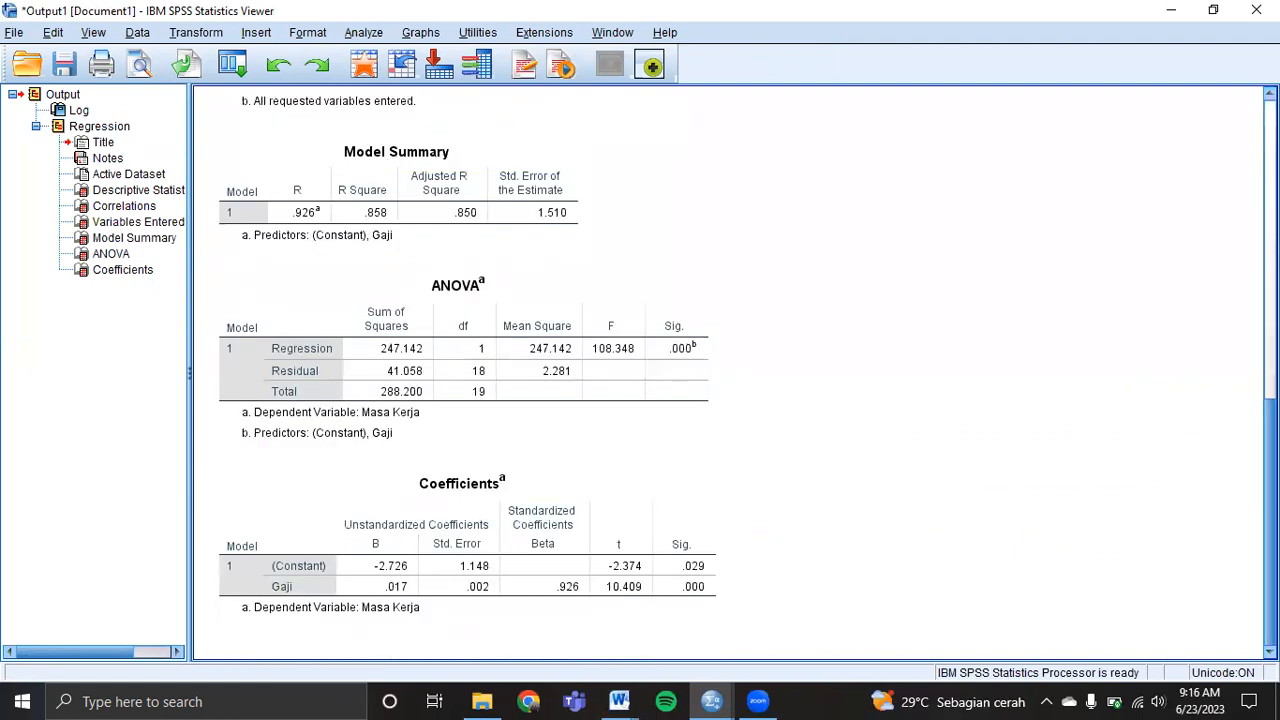
scroll(730, 375, up, 7)
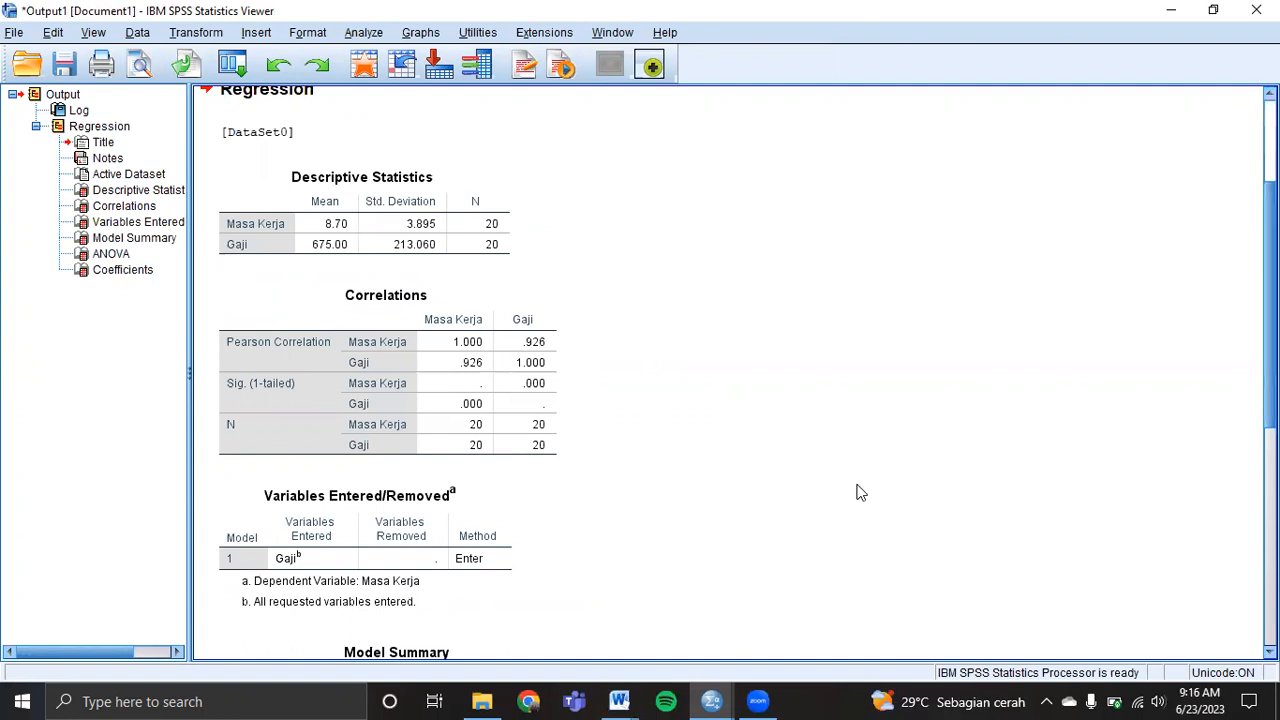
mouse_move(619, 700)
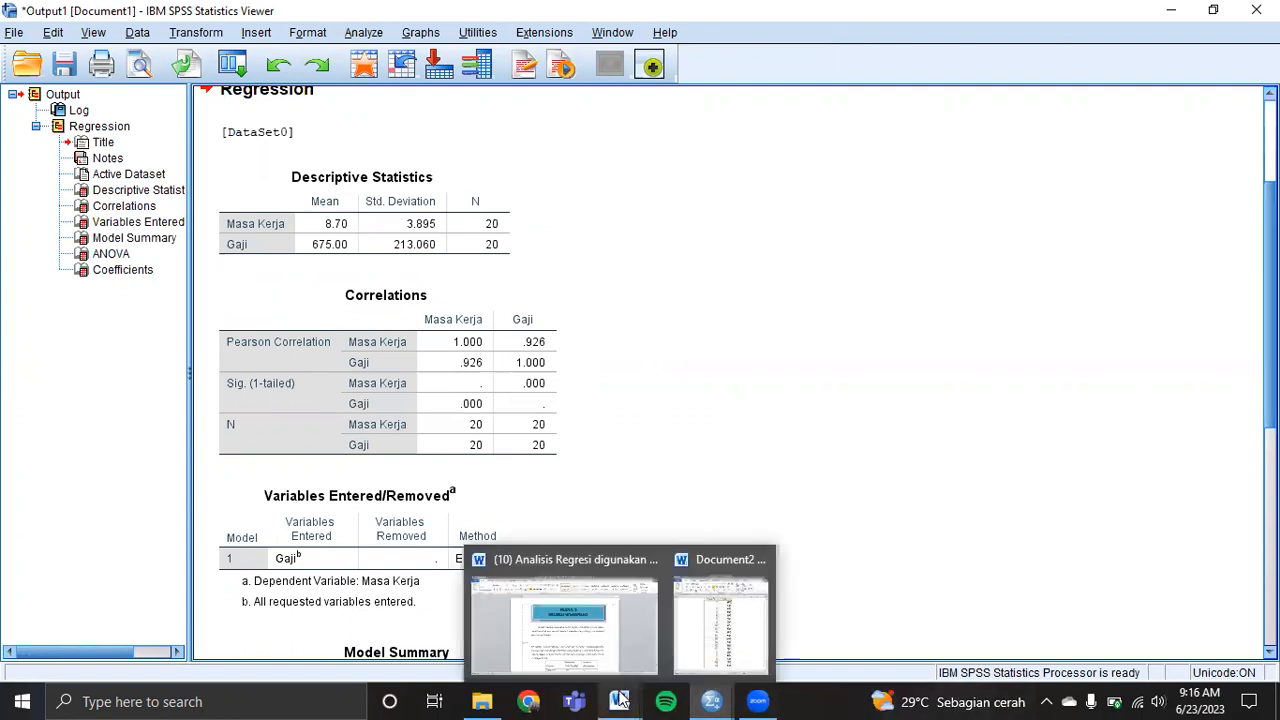
click(697, 645)
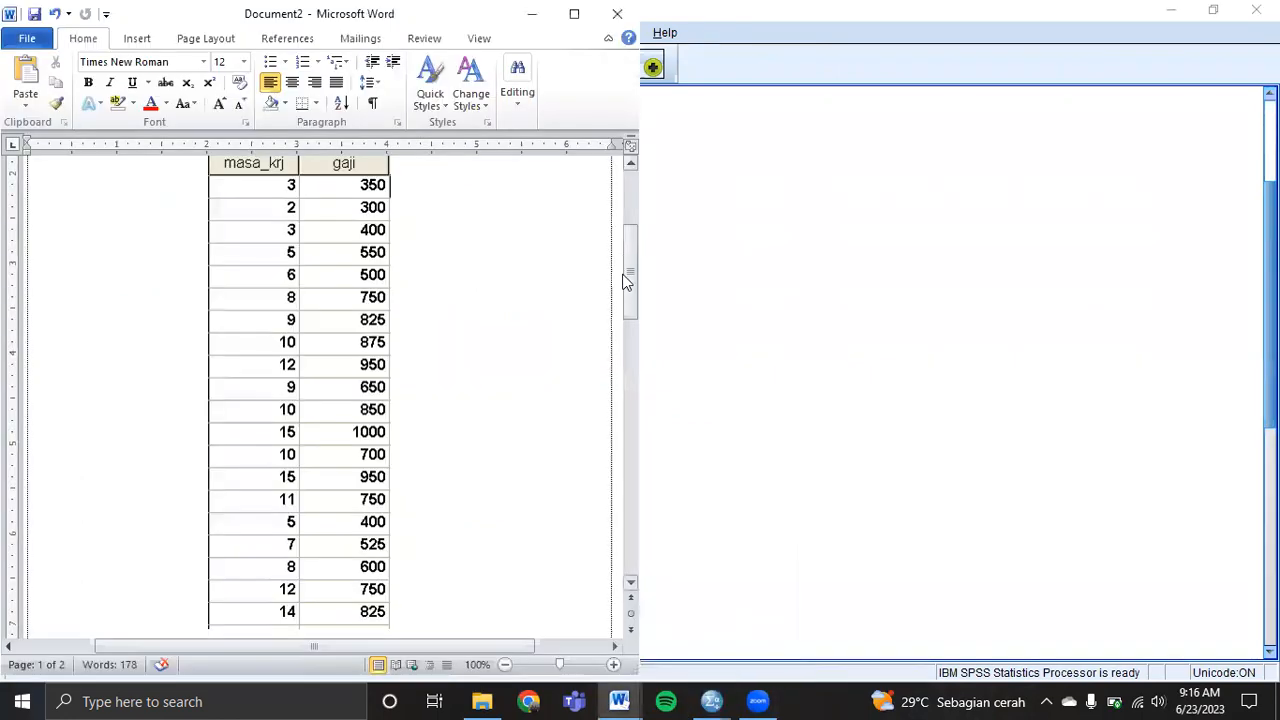
drag(630, 276, 637, 241)
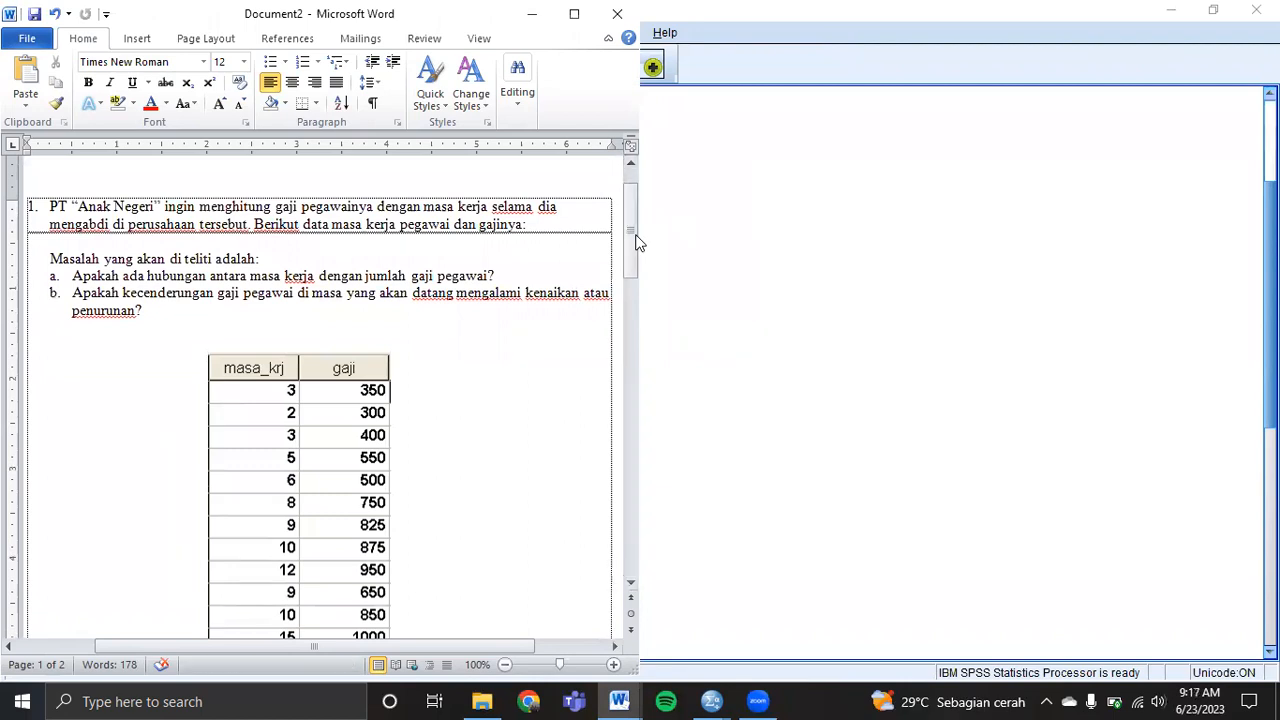
click(838, 160)
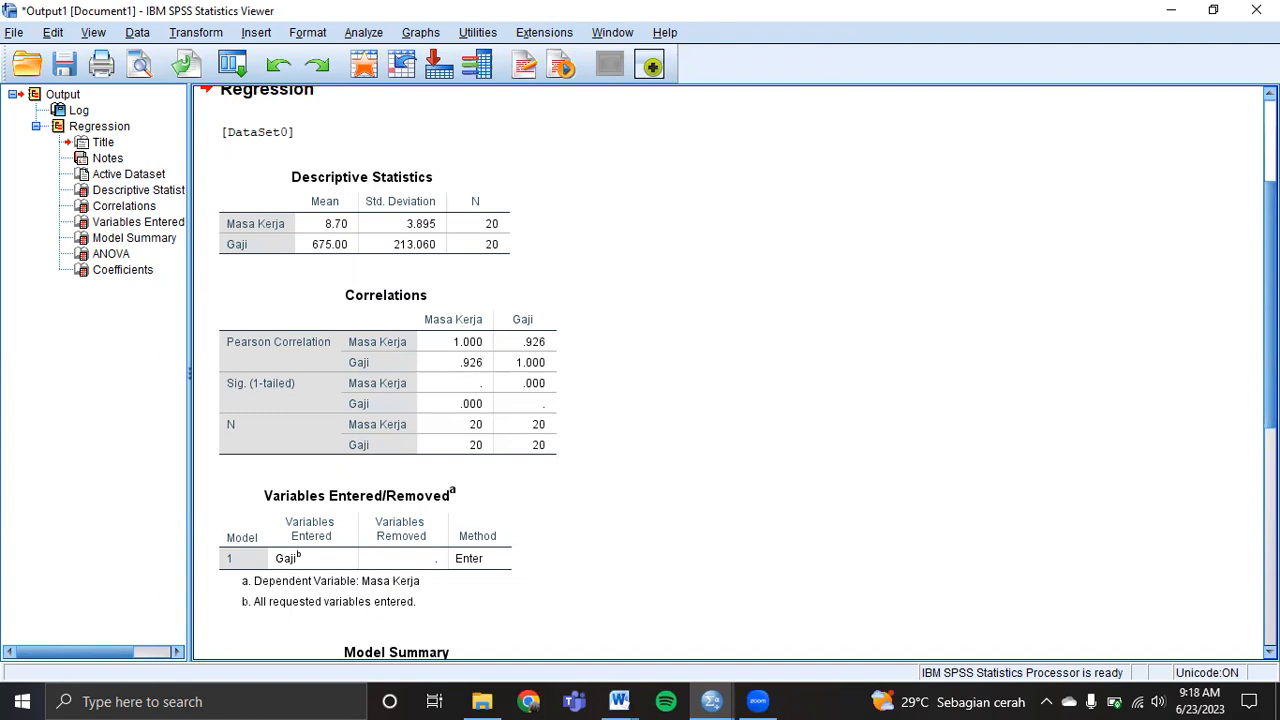
Scroll the output to the Coefficients table: constant -2.726, Gaji .017, t = 10.409.
scroll(730, 372, down, 1)
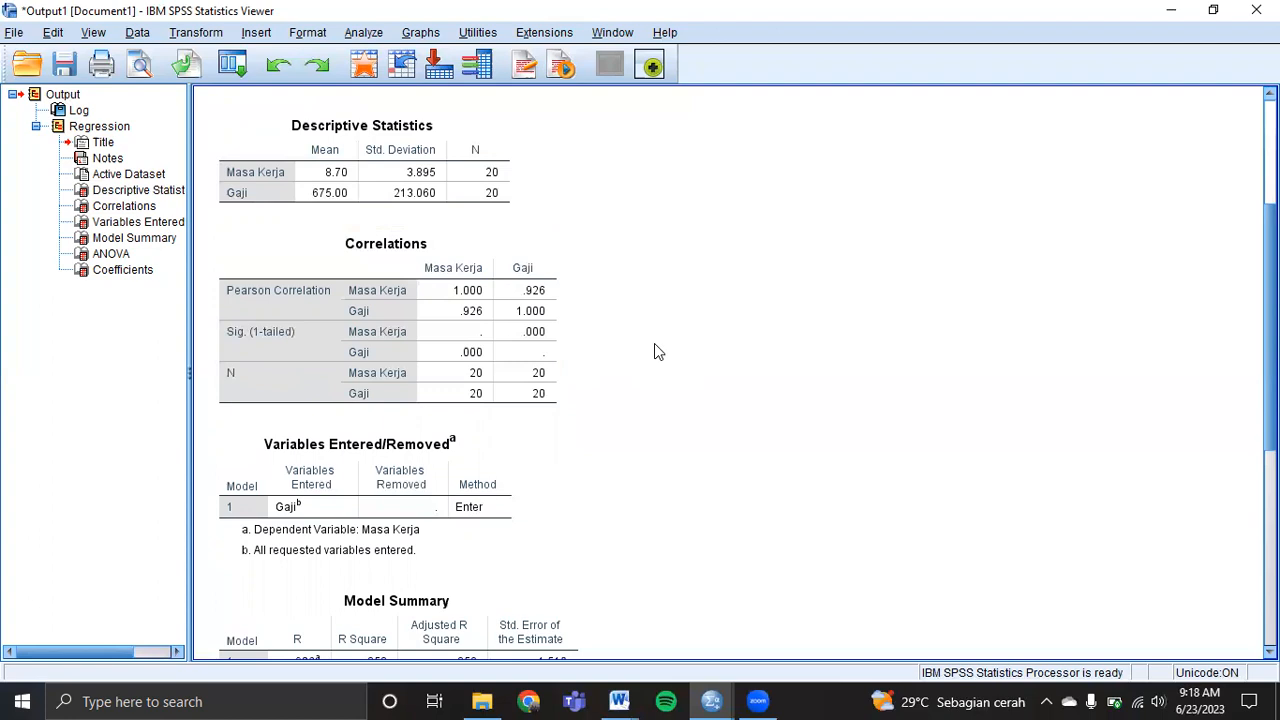
drag(1270, 327, 1270, 481)
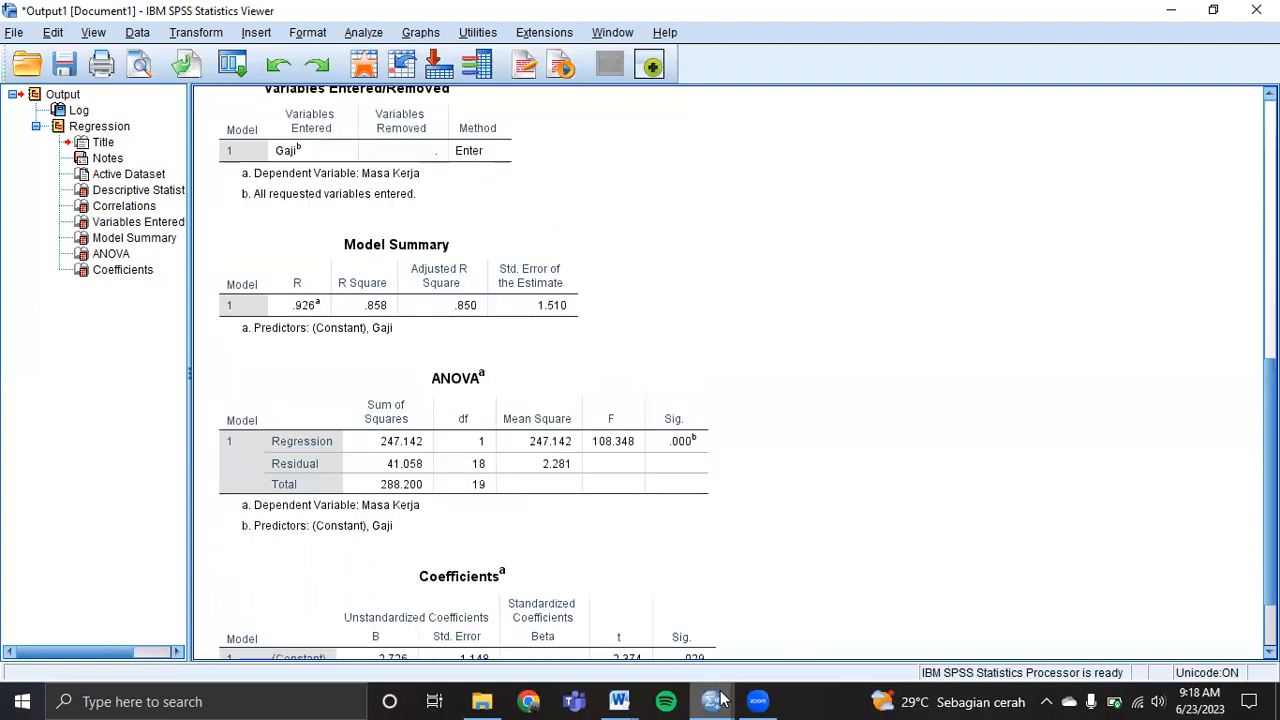
mouse_move(618, 700)
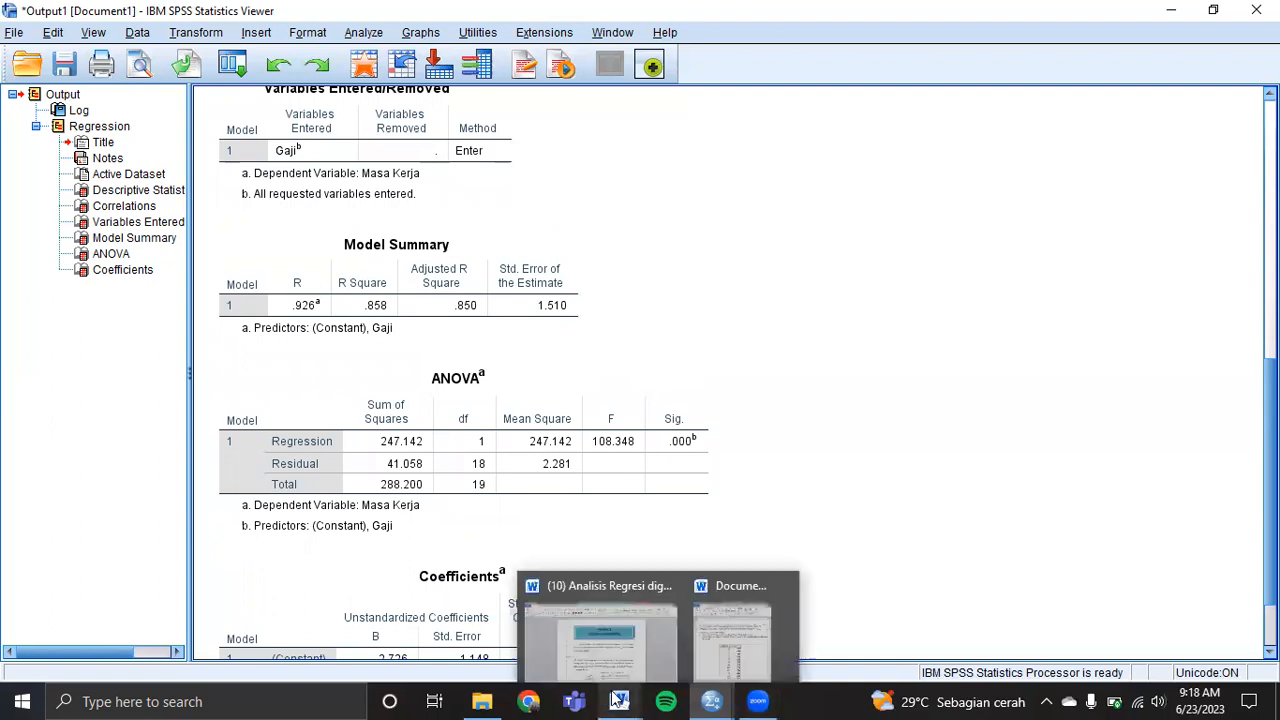
click(698, 626)
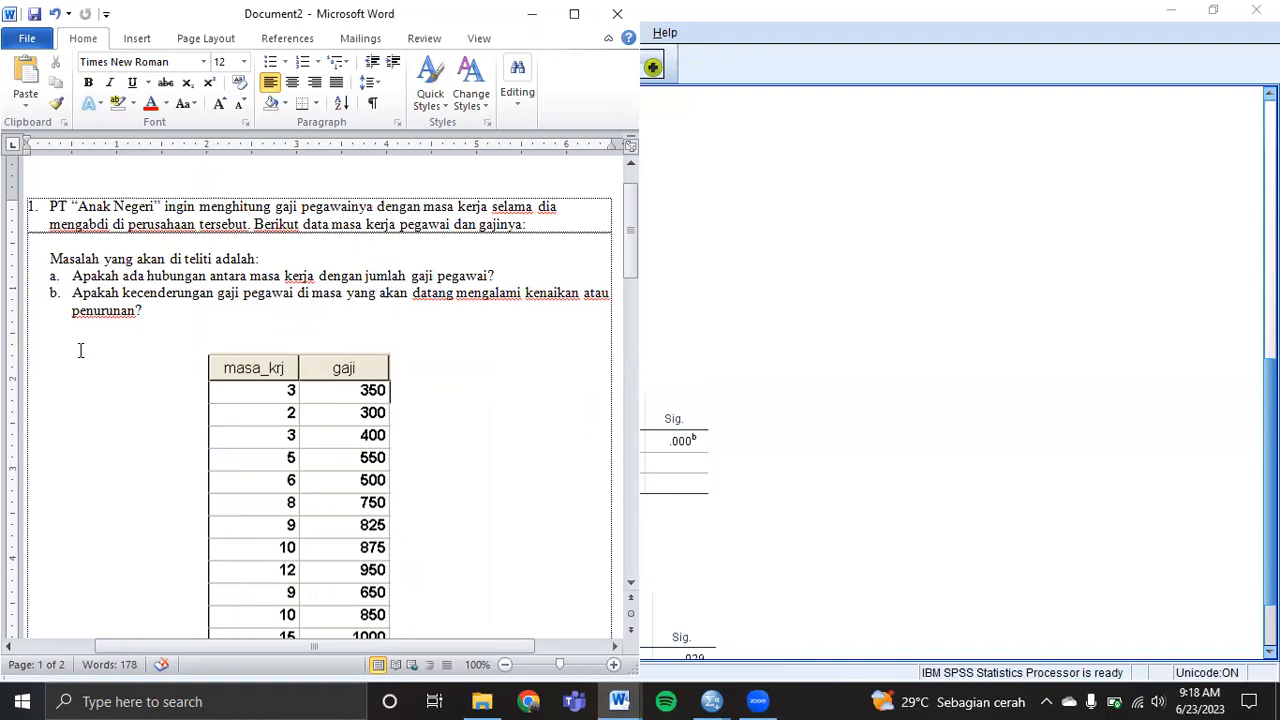
click(743, 190)
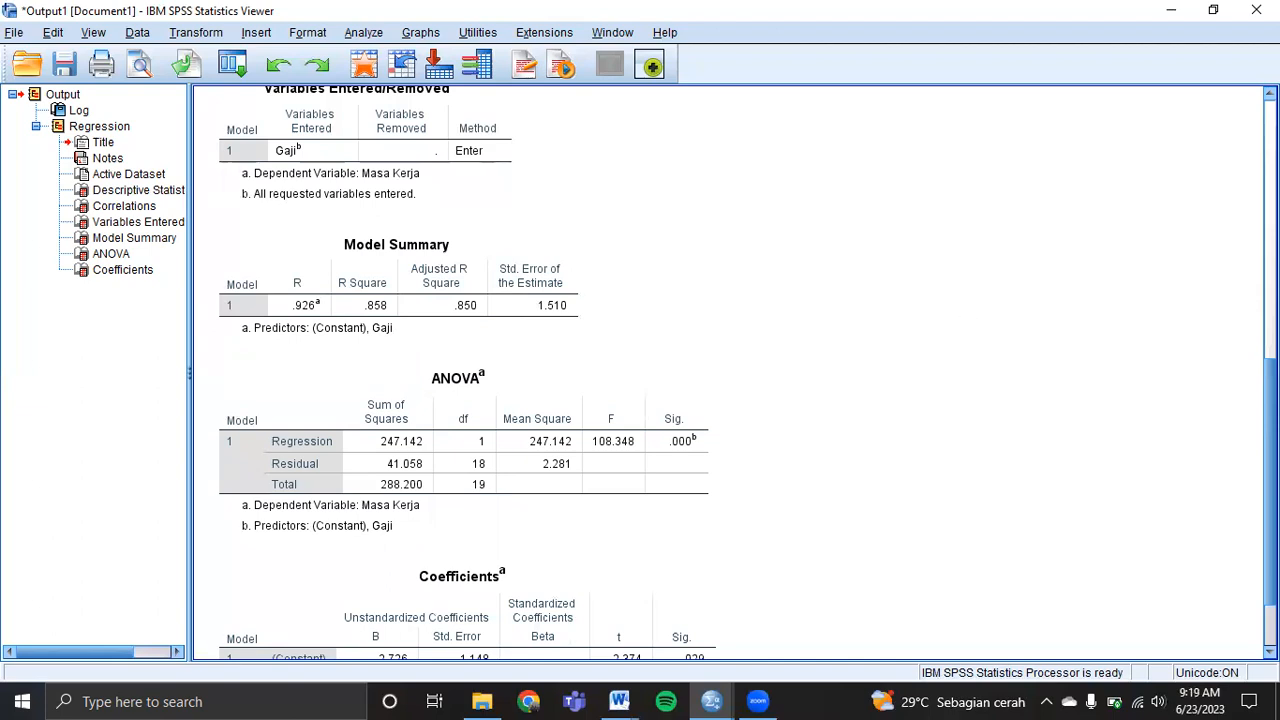
scroll(953, 366, down, 3)
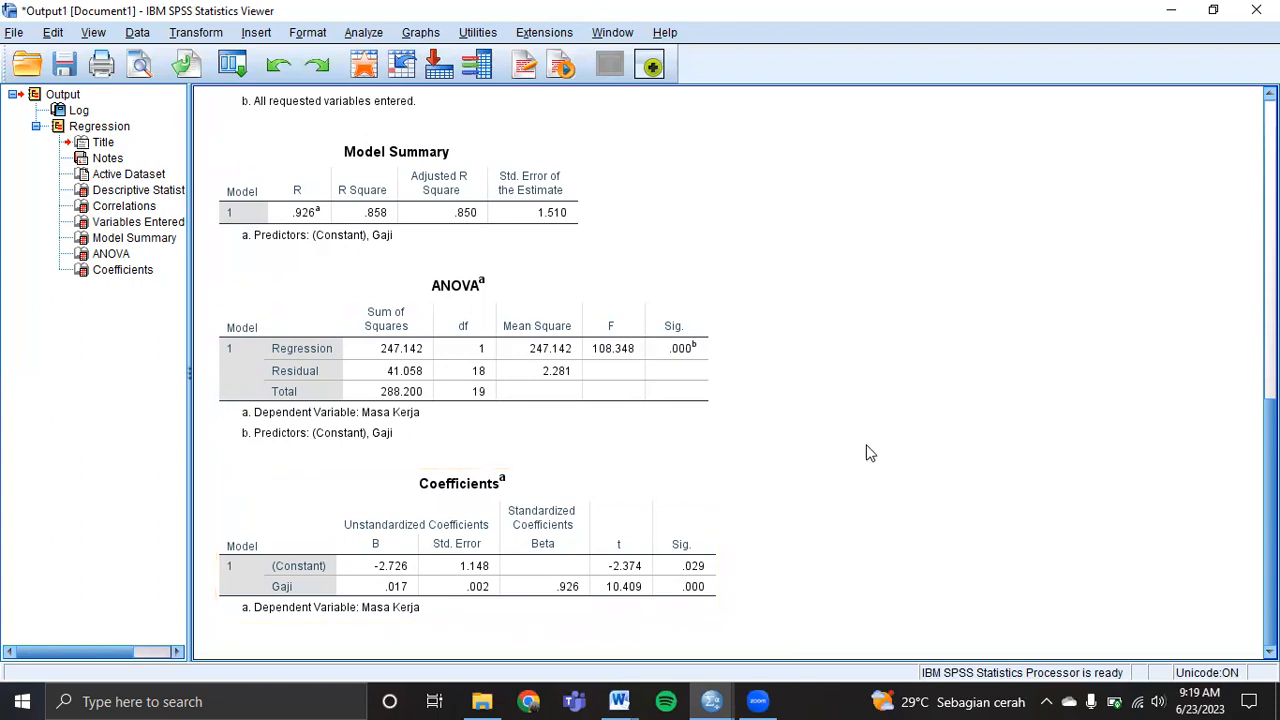
Close the output viewer, saving the results as Output1.spv.
click(1256, 10)
click(588, 375)
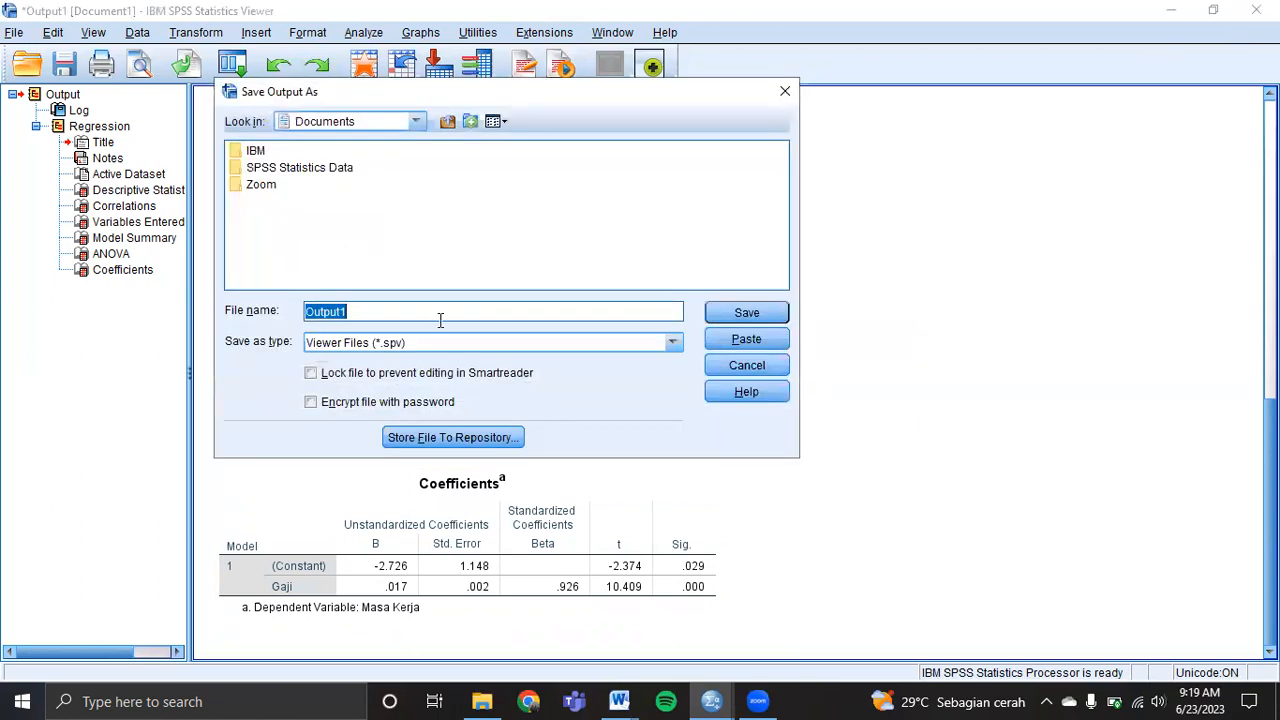
click(740, 314)
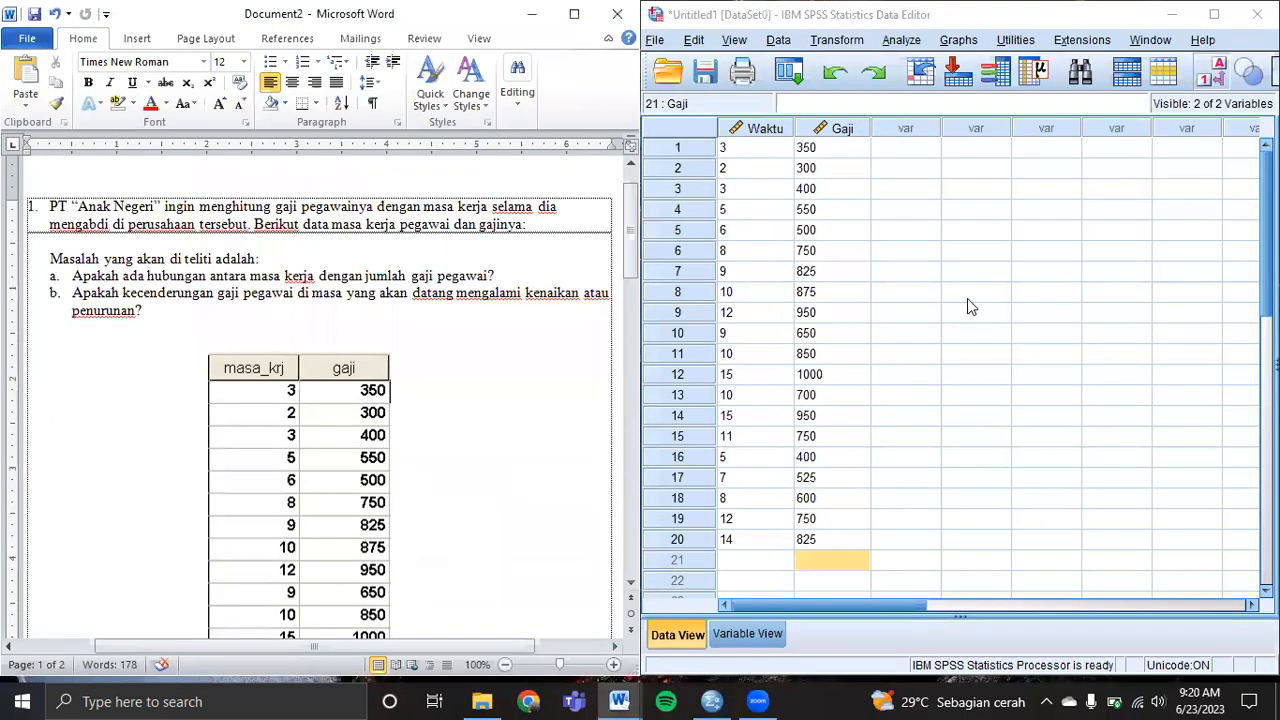
Reopen Linear Regression with Gaji as dependent and Masa Kerja as predictor.
click(910, 460)
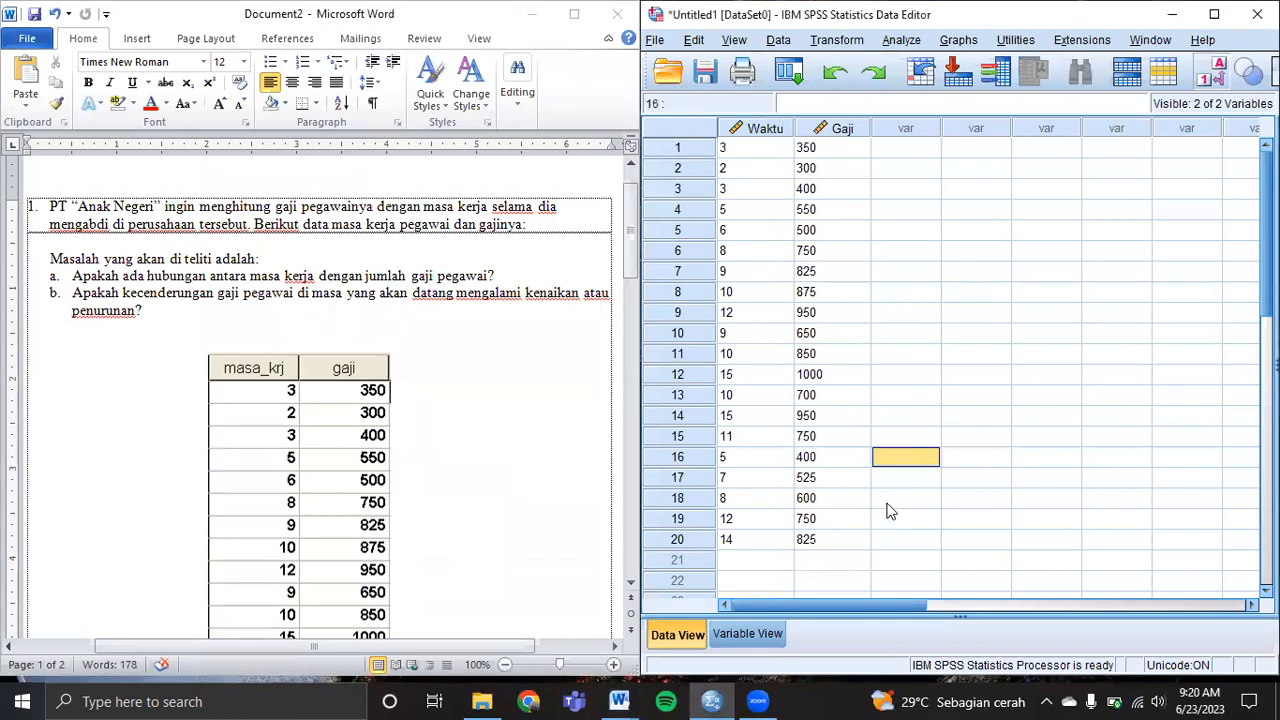
click(901, 41)
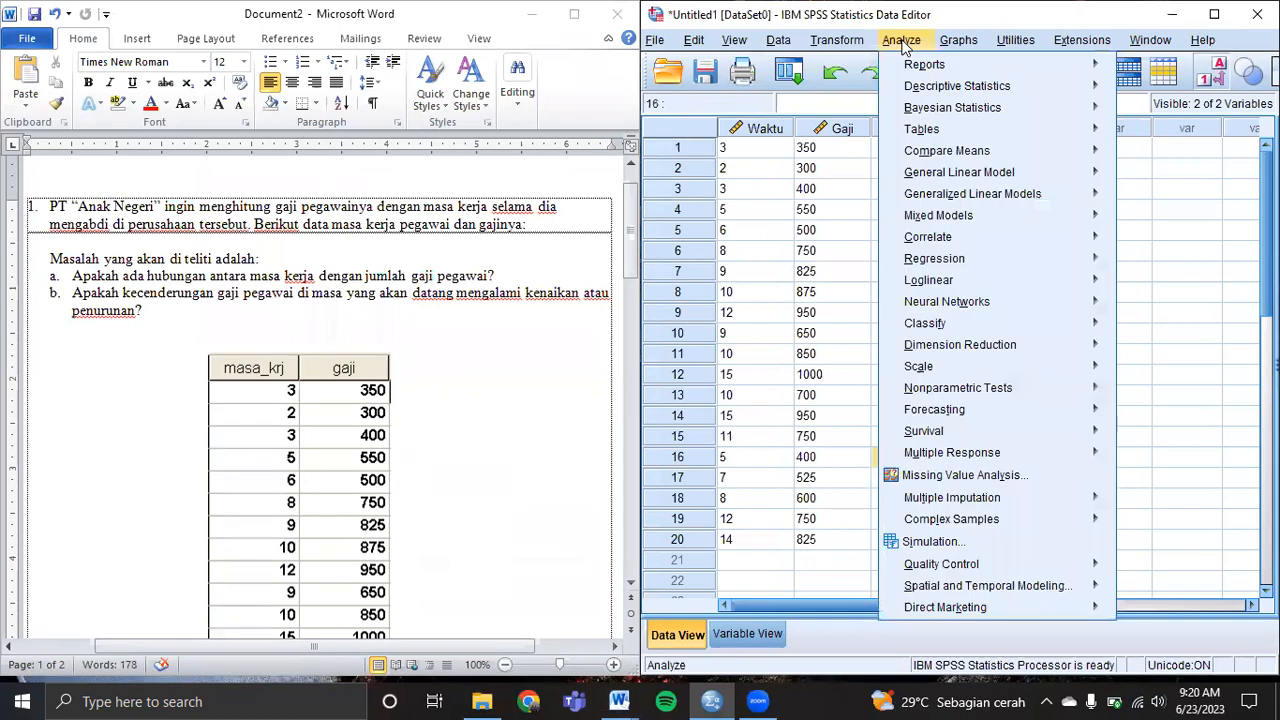
mouse_move(980, 268)
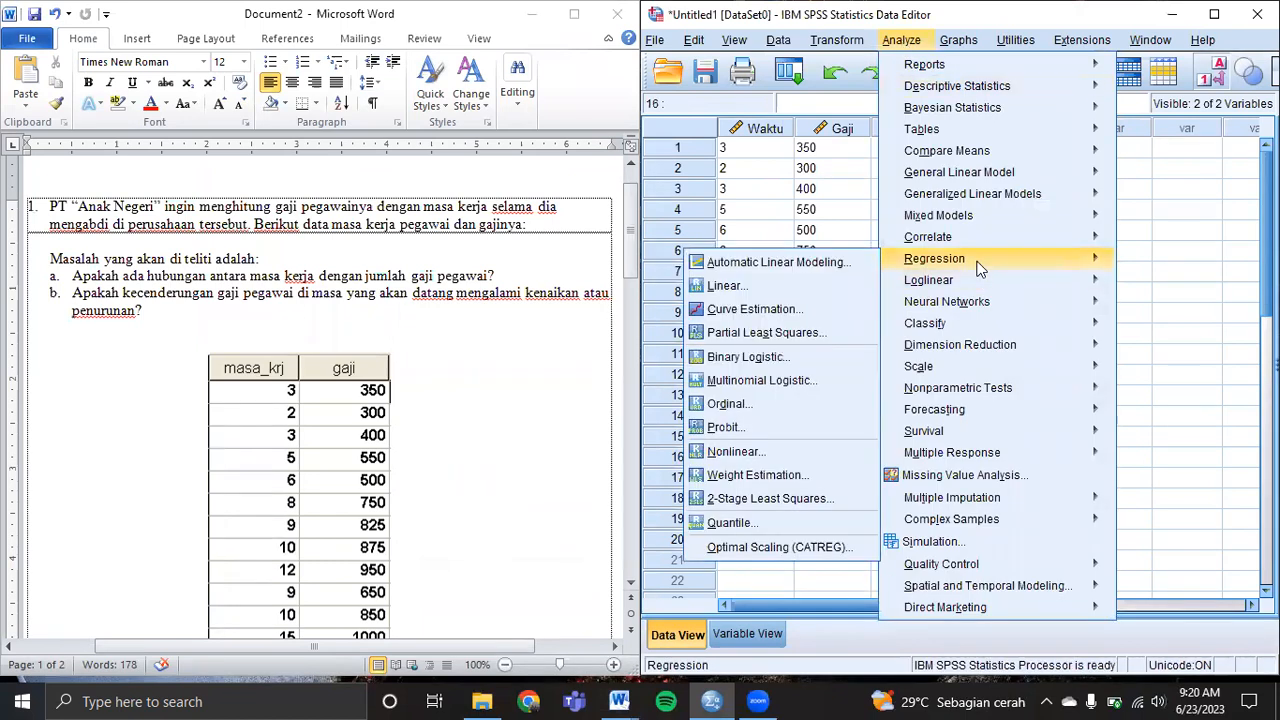
click(781, 287)
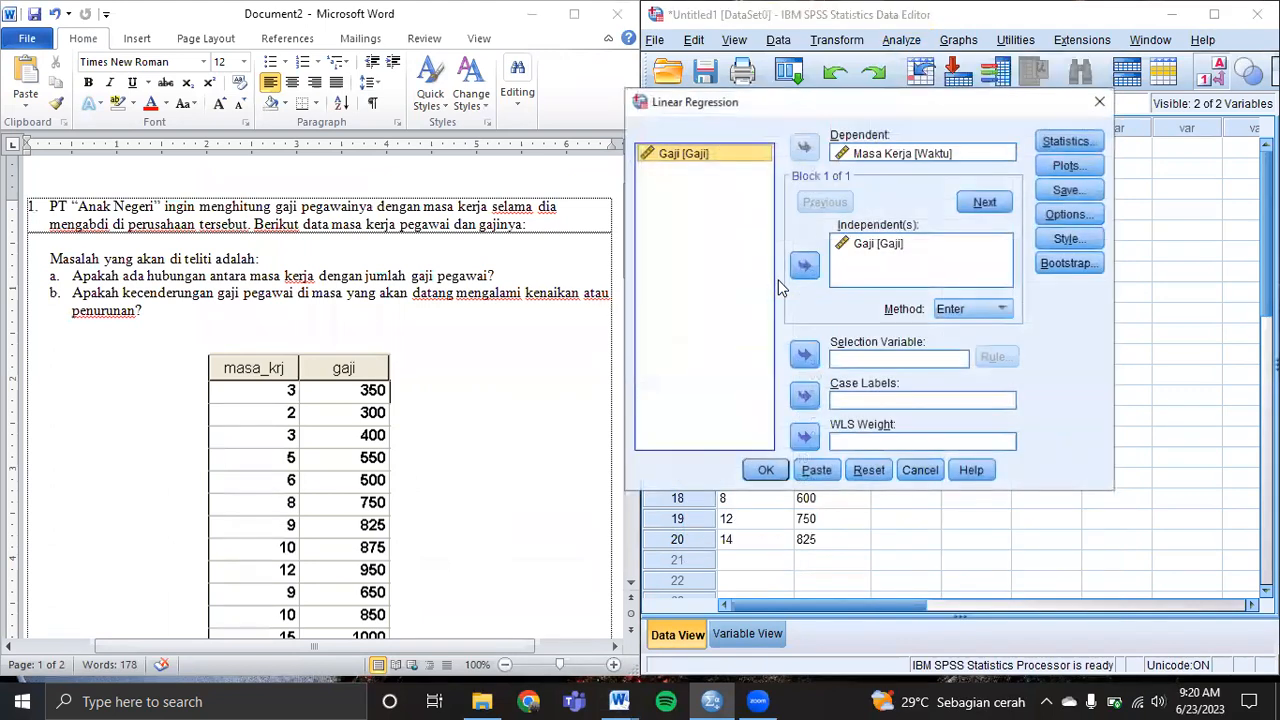
click(945, 153)
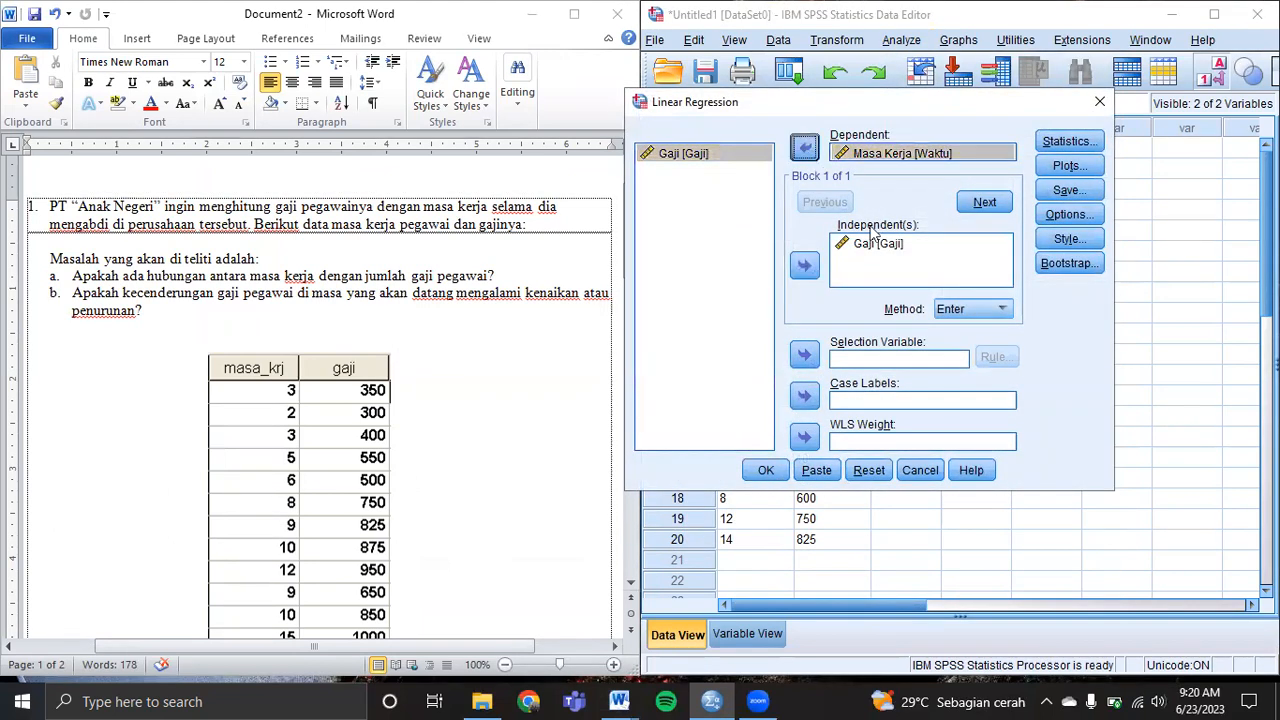
click(804, 147)
click(868, 243)
click(804, 262)
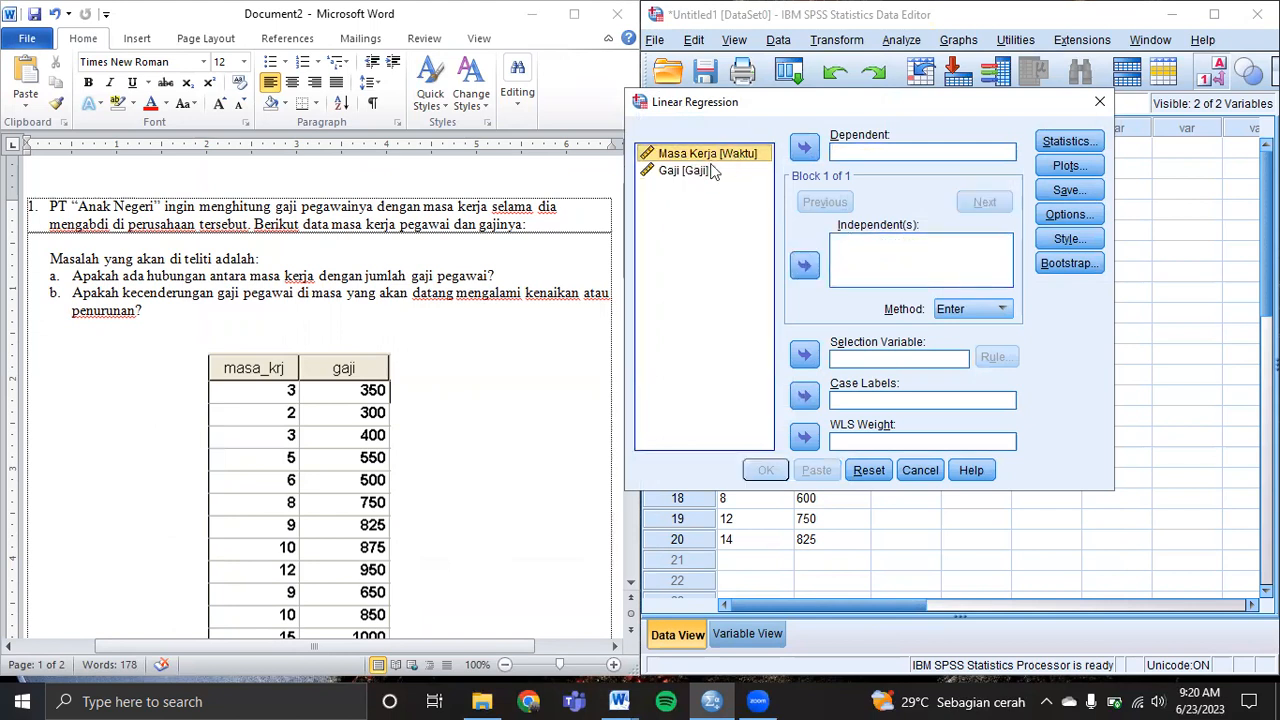
click(805, 148)
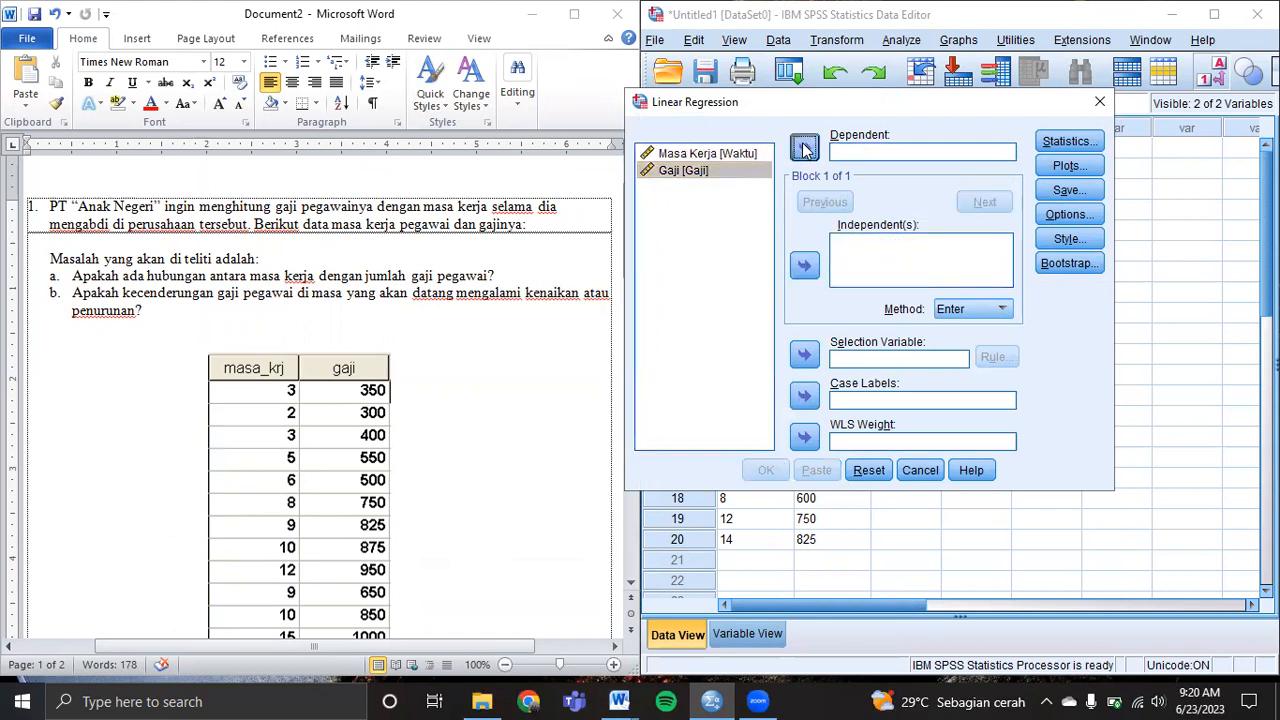
click(718, 155)
click(805, 265)
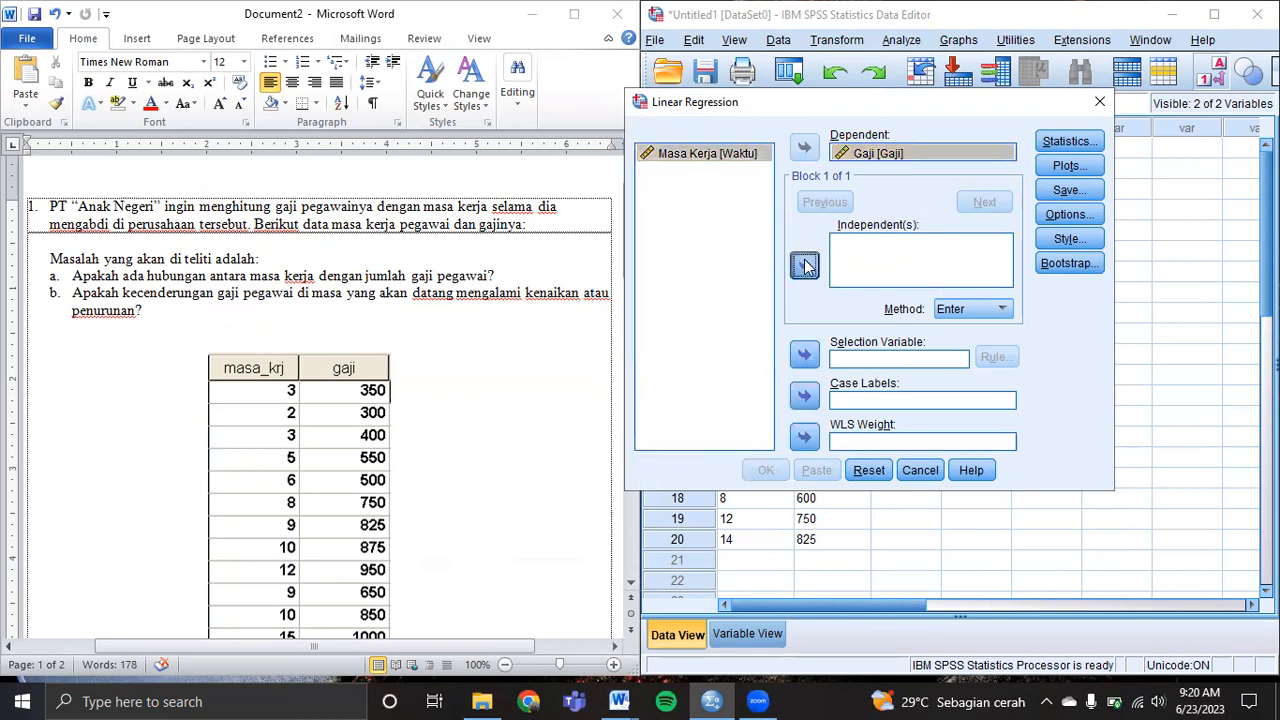
Confirm the Descriptives statistics setting and run the regression into Output2.
click(1058, 144)
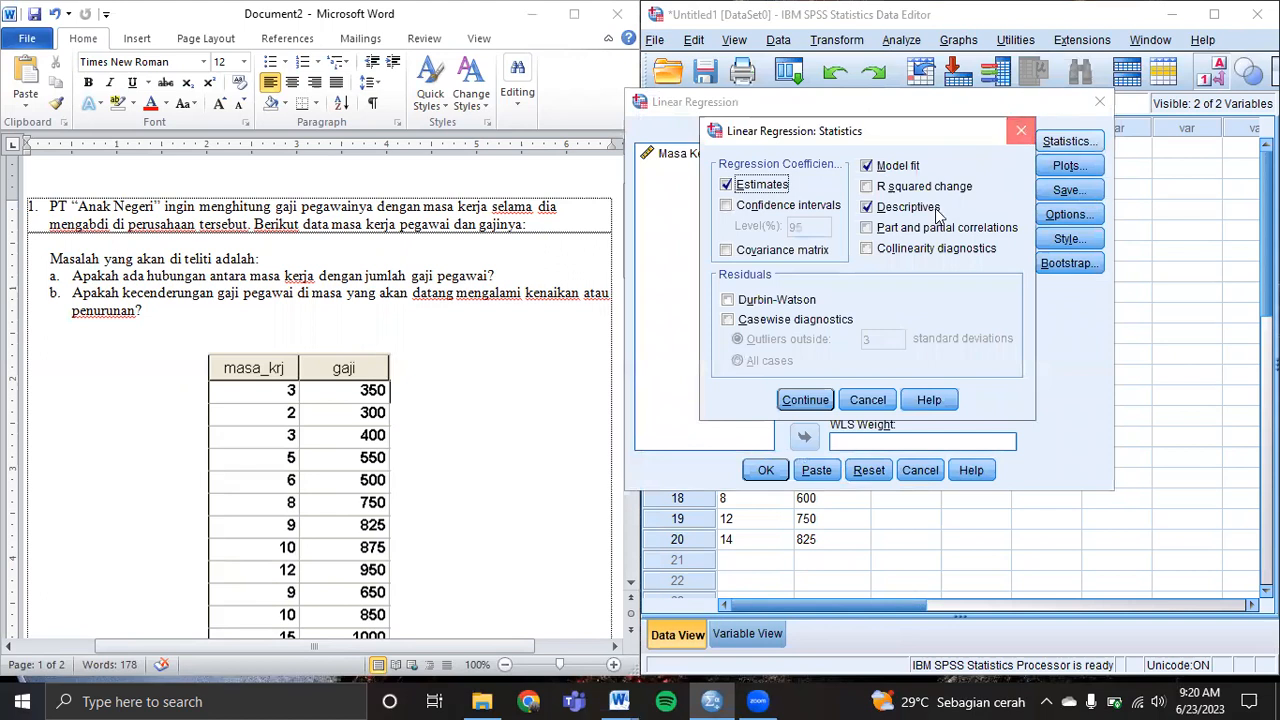
click(805, 399)
click(766, 470)
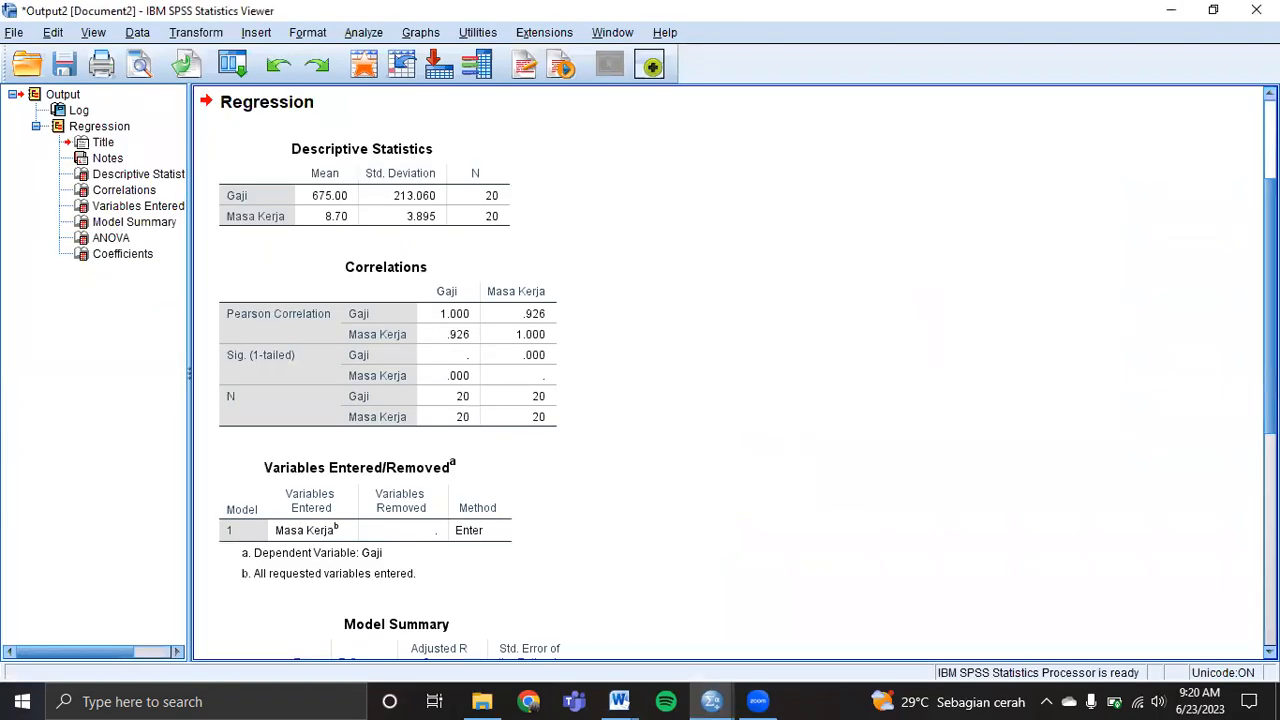
Scroll Output2 to Coefficients (constant 234.264, Masa Kerja 50.659), then close the viewer.
drag(1270, 300, 1270, 221)
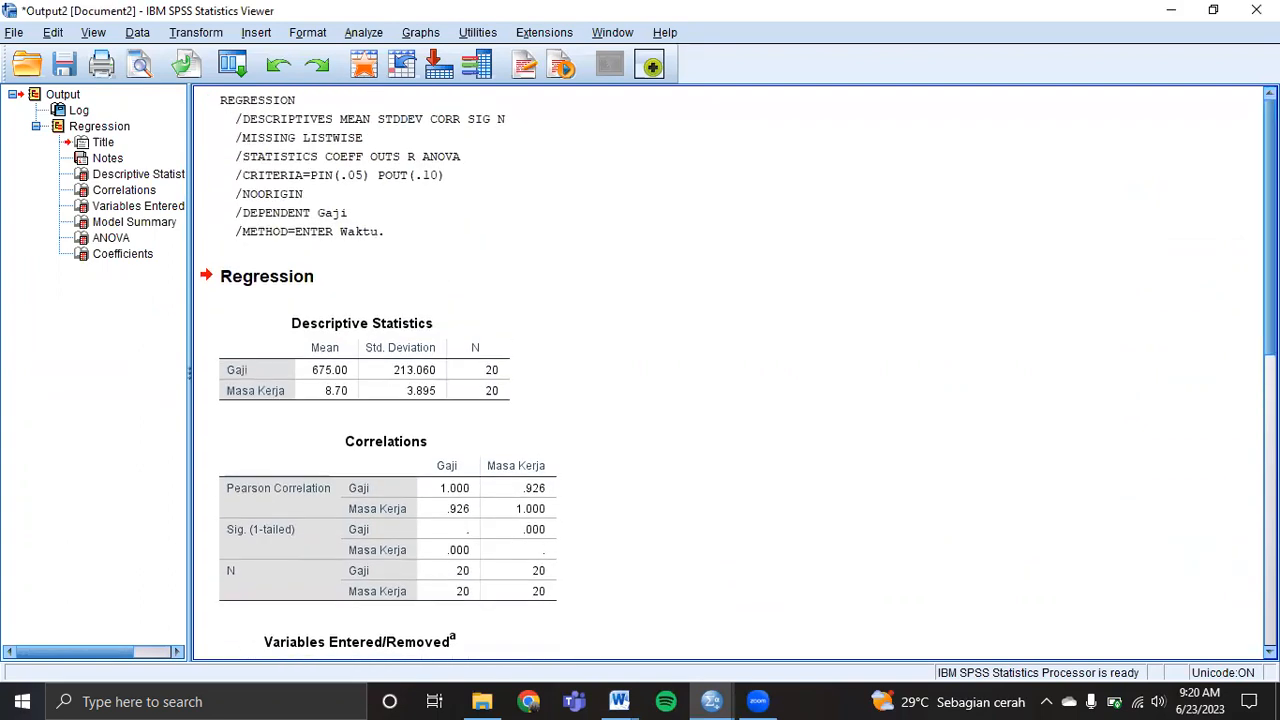
scroll(728, 372, down, 10)
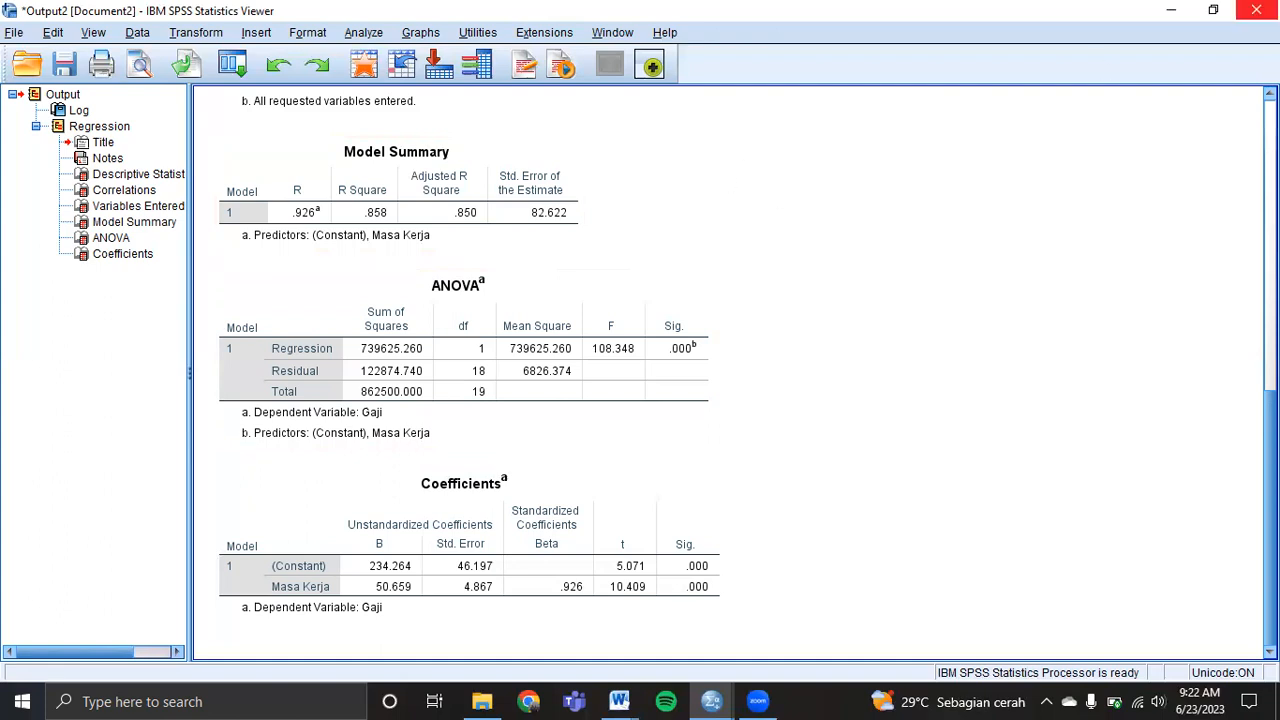
click(1256, 10)
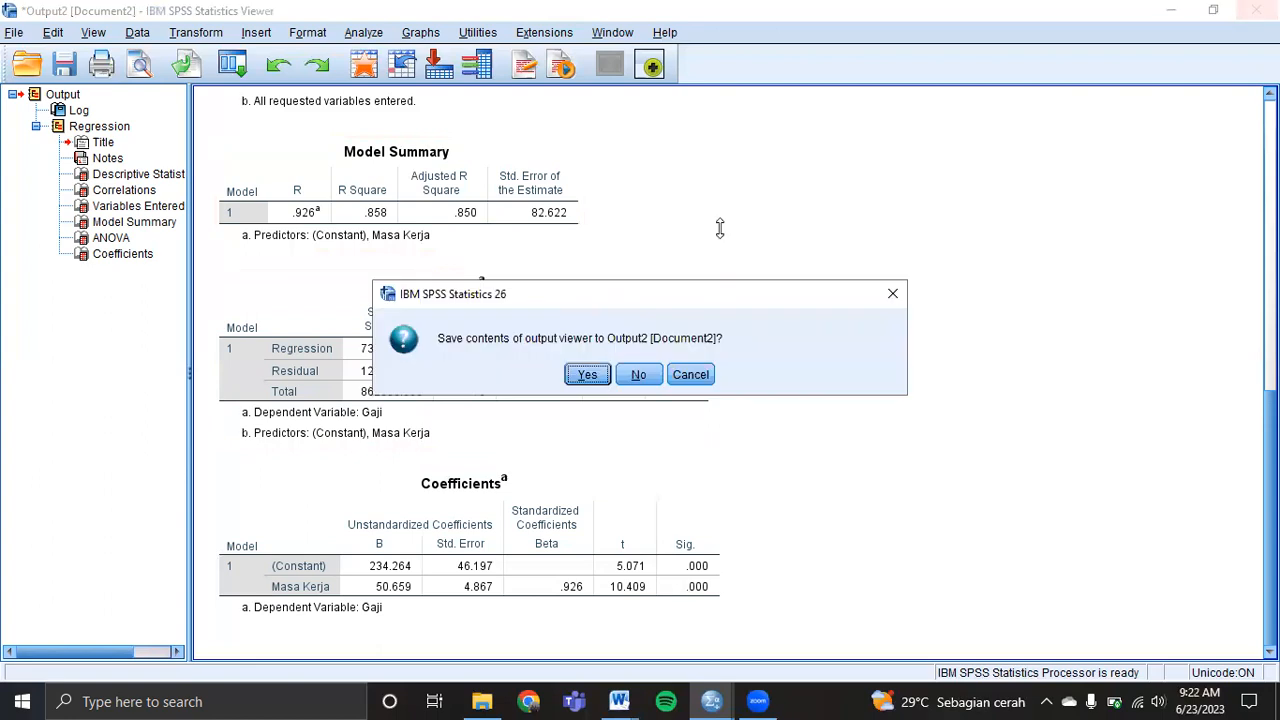
Save the second output, check Word's Tinggi/Berat Badan table, and open Variable View.
click(588, 375)
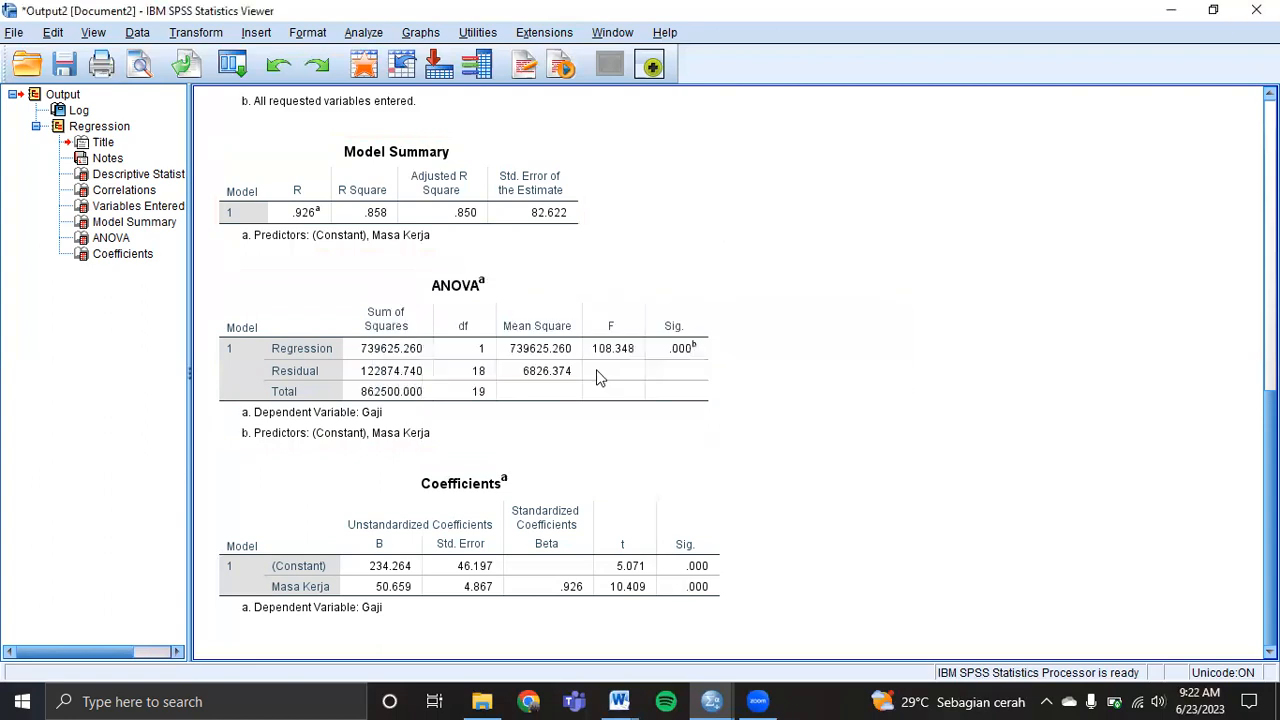
click(747, 314)
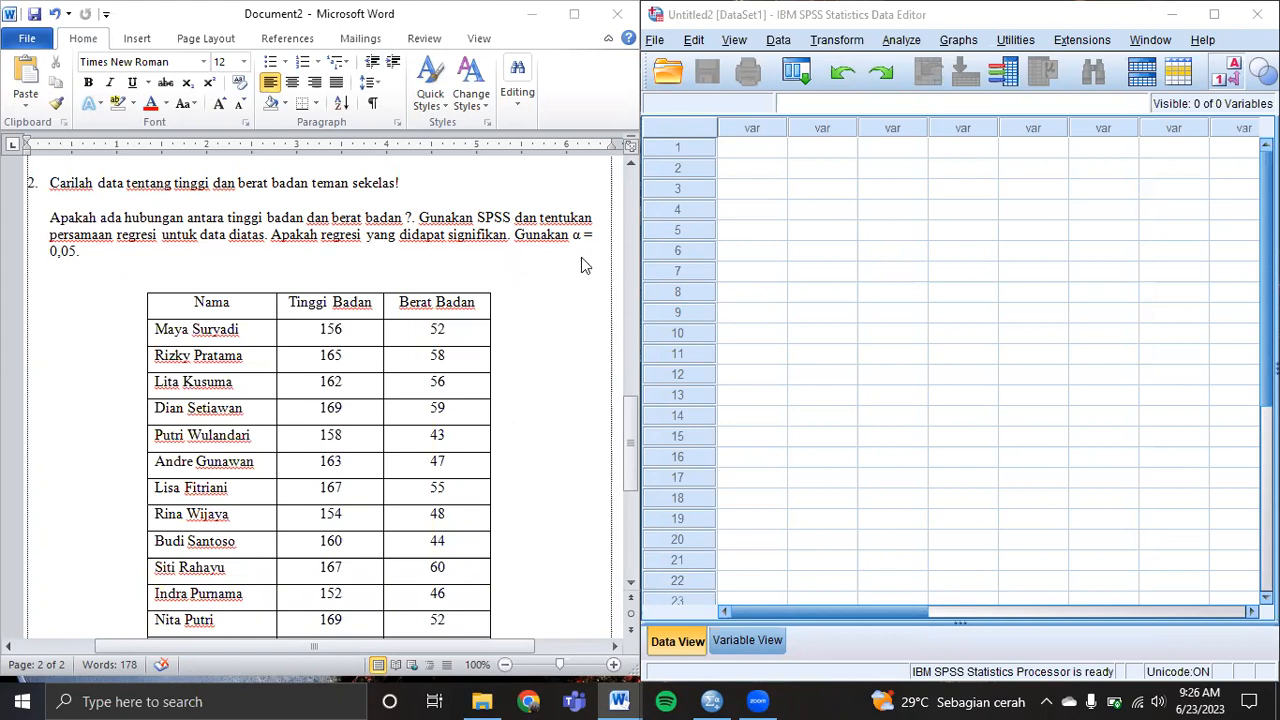
click(633, 436)
drag(633, 436, 633, 455)
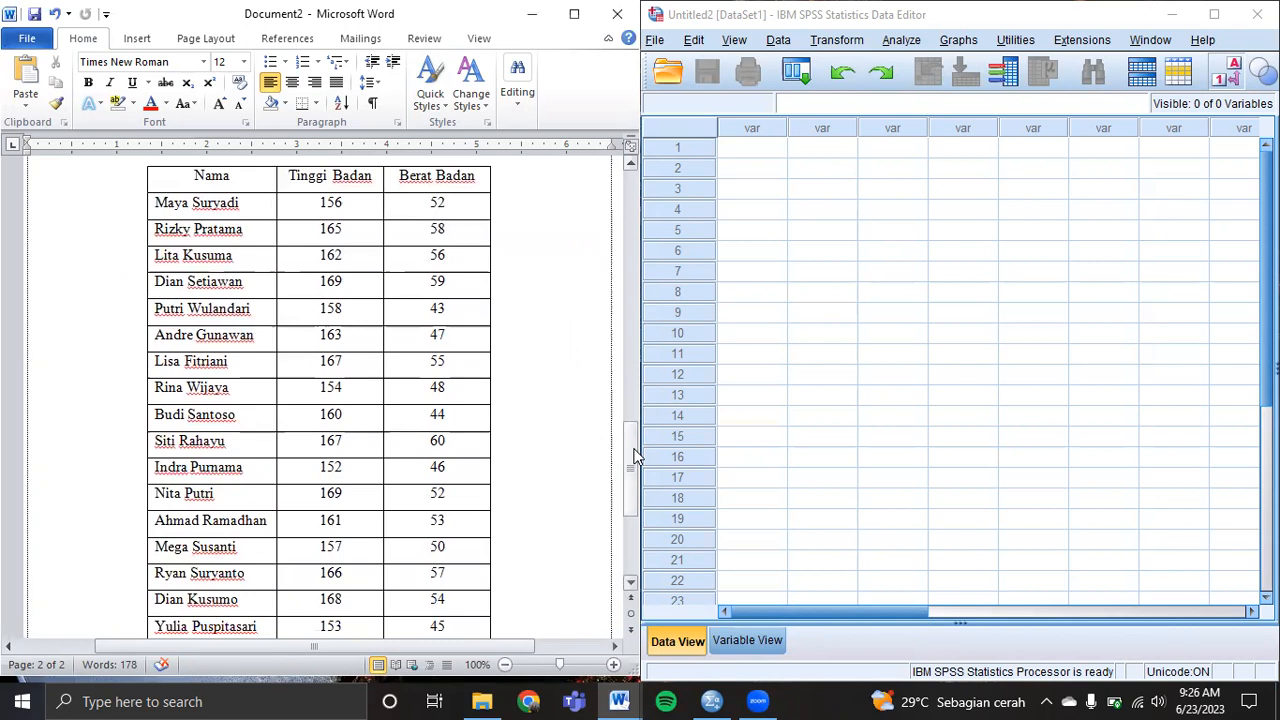
mouse_move(633, 456)
mouse_down()
mouse_move(634, 488)
mouse_move(636, 436)
mouse_move(634, 449)
mouse_up()
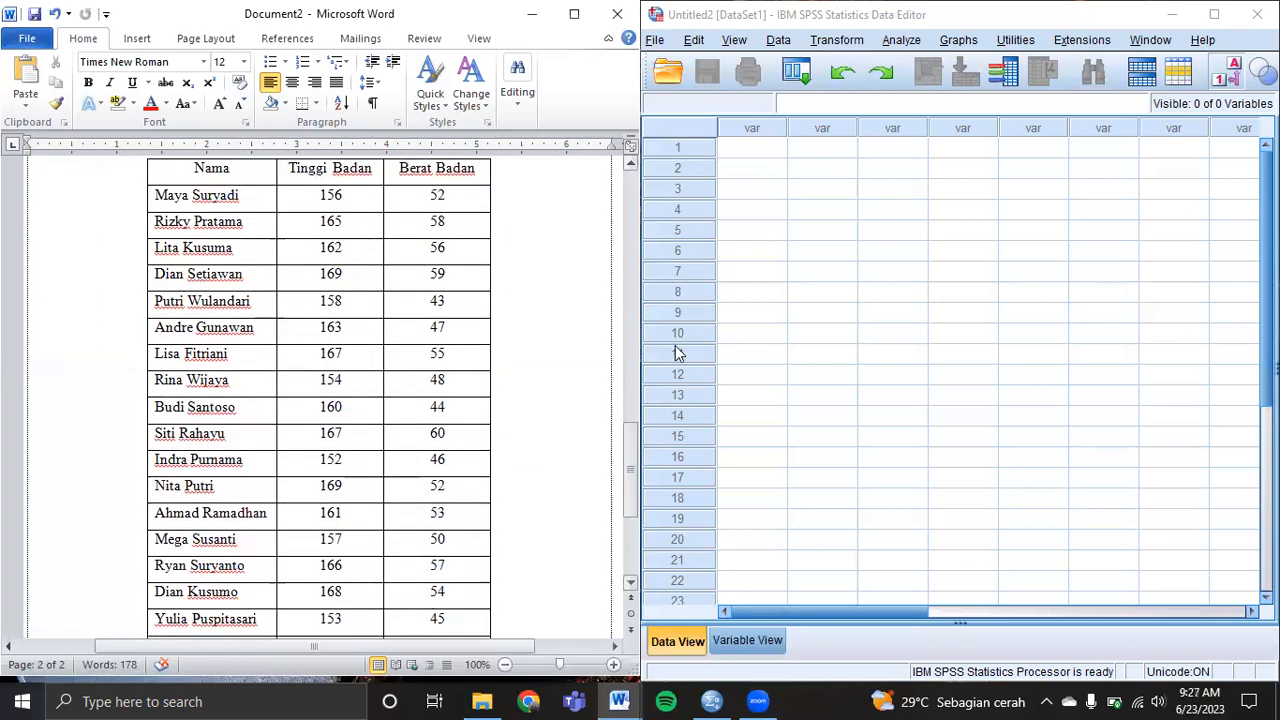
click(916, 16)
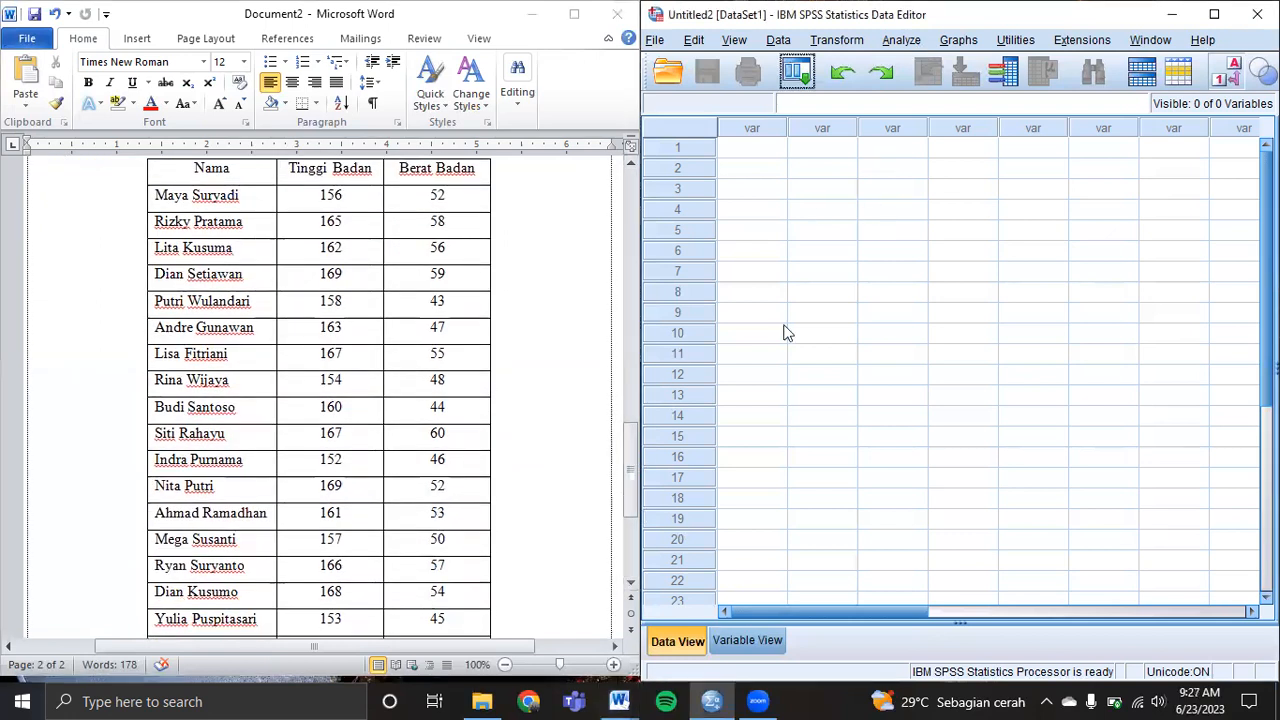
click(748, 640)
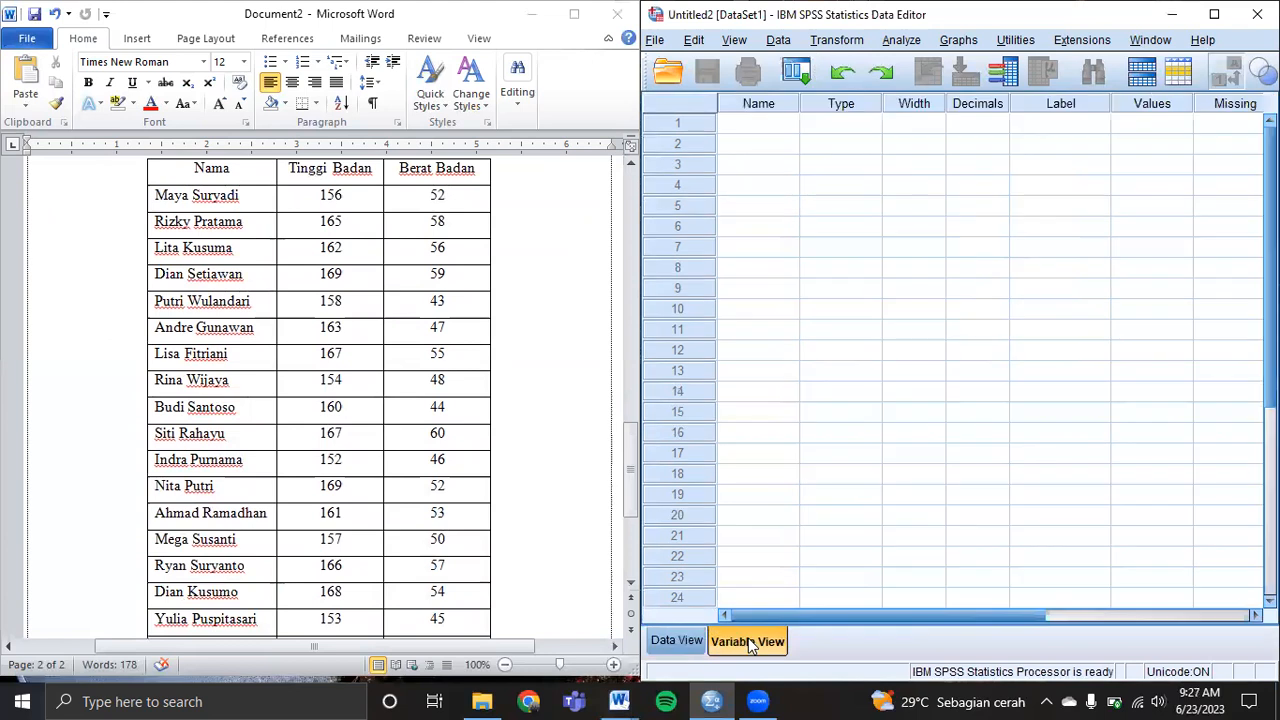
Create the first variable Nama as a String type.
click(753, 128)
text(Nama)
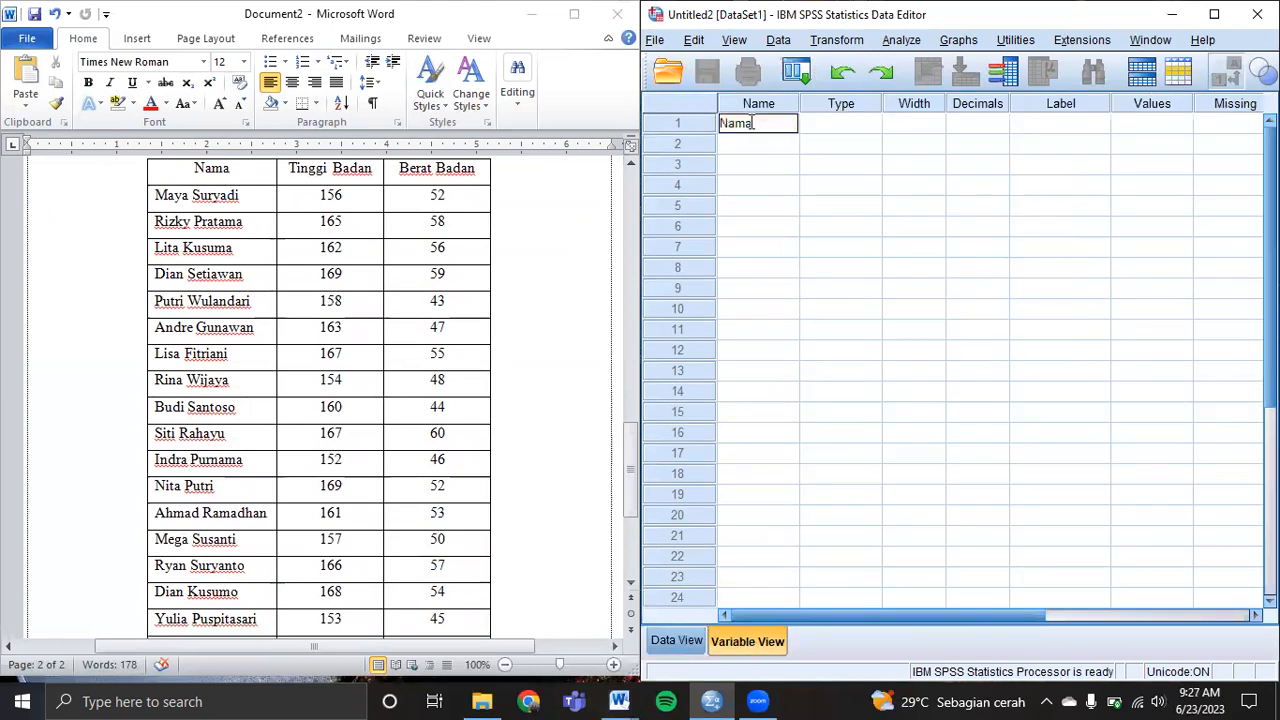
click(836, 128)
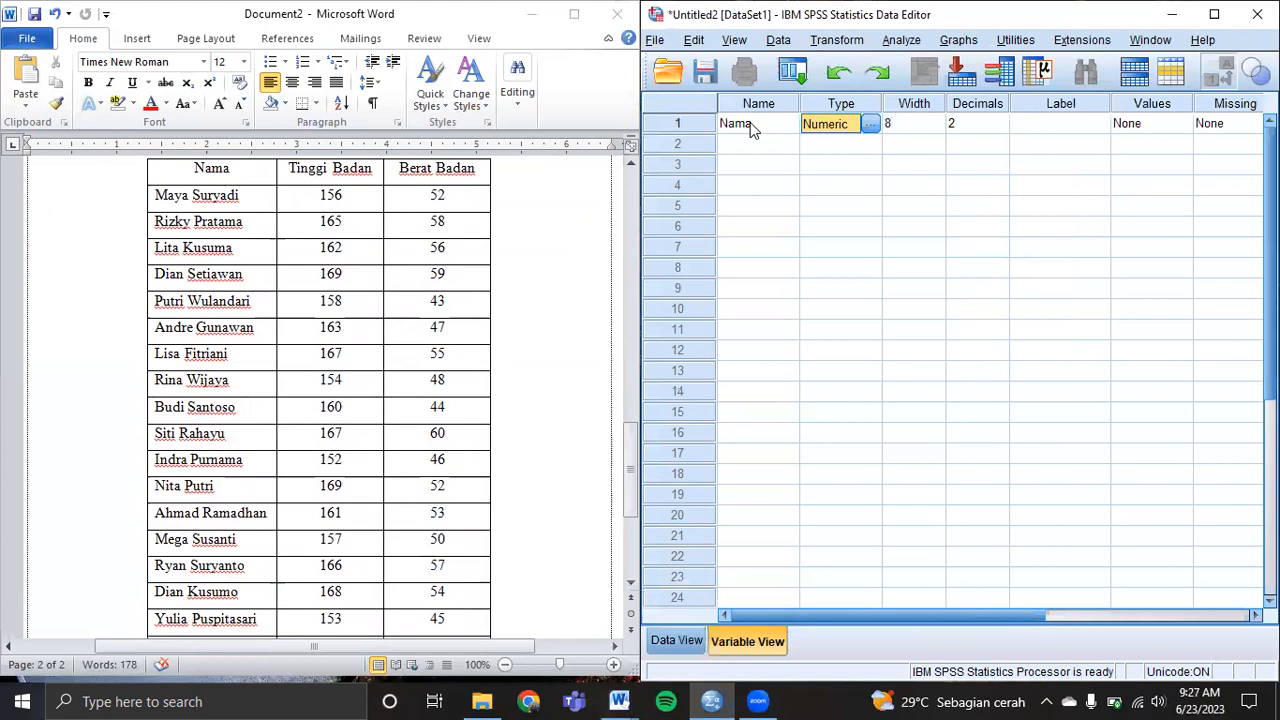
click(871, 124)
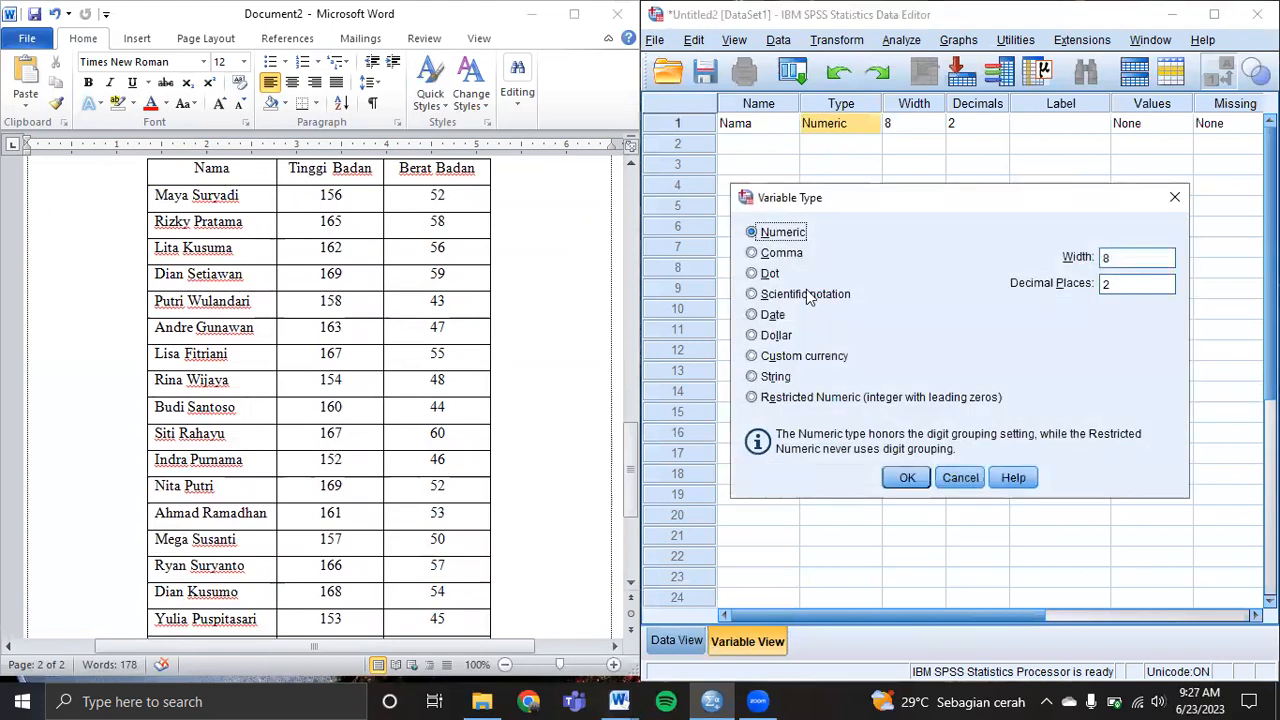
click(770, 380)
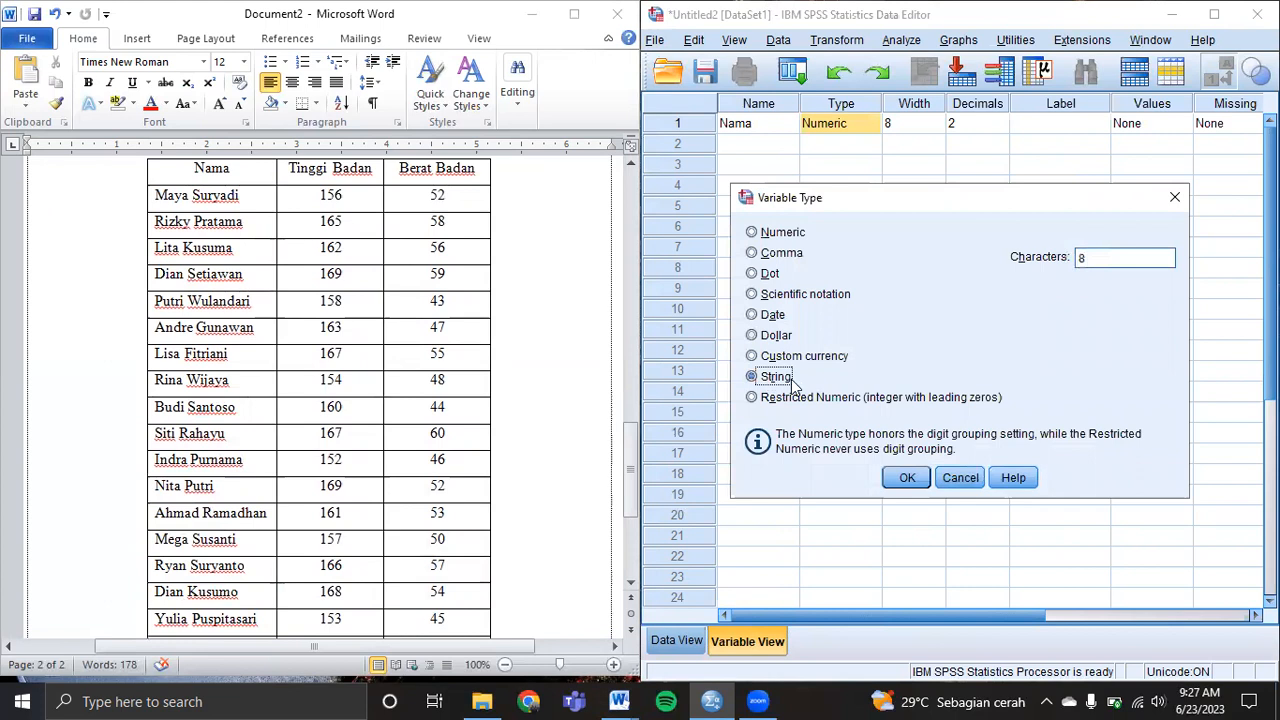
click(907, 479)
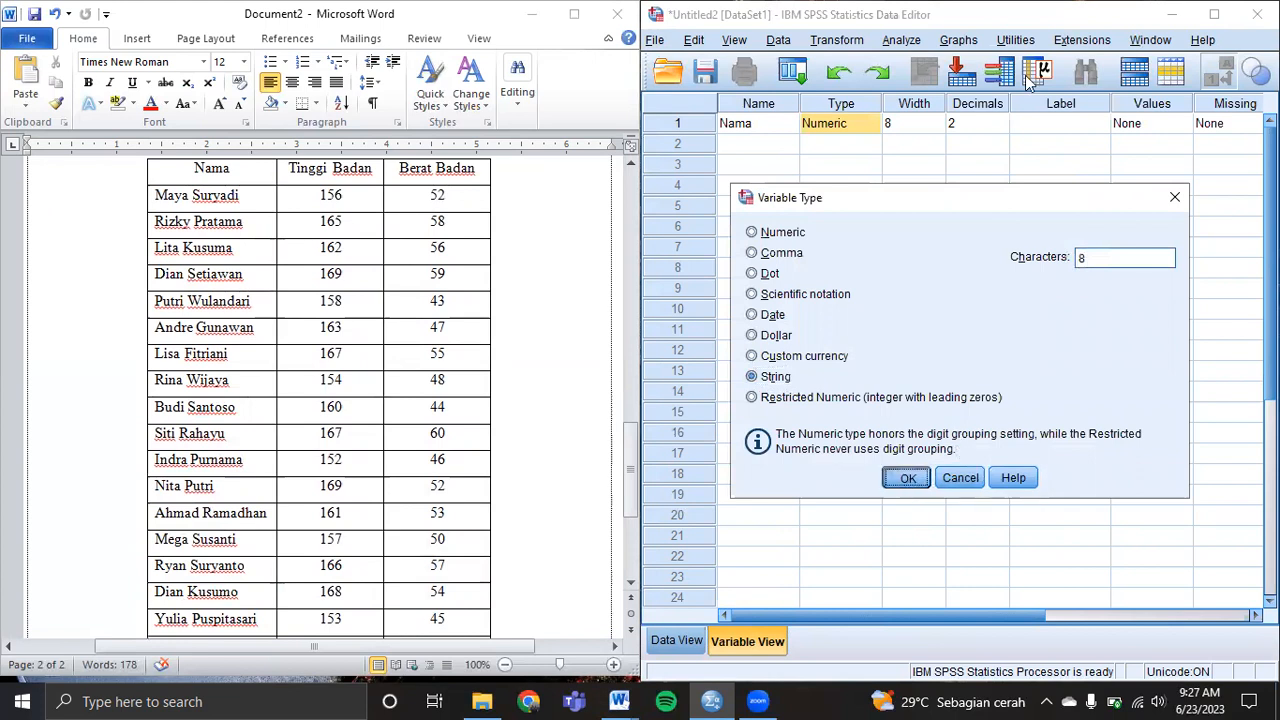
click(1030, 143)
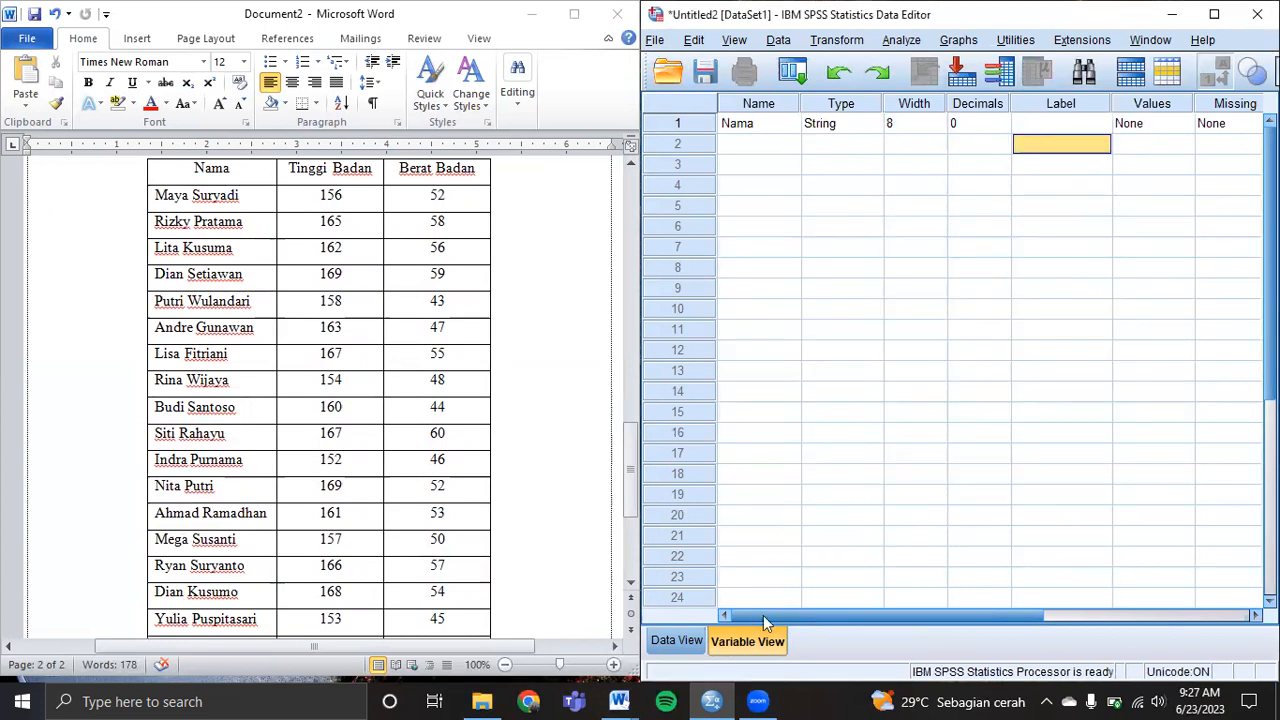
click(1048, 615)
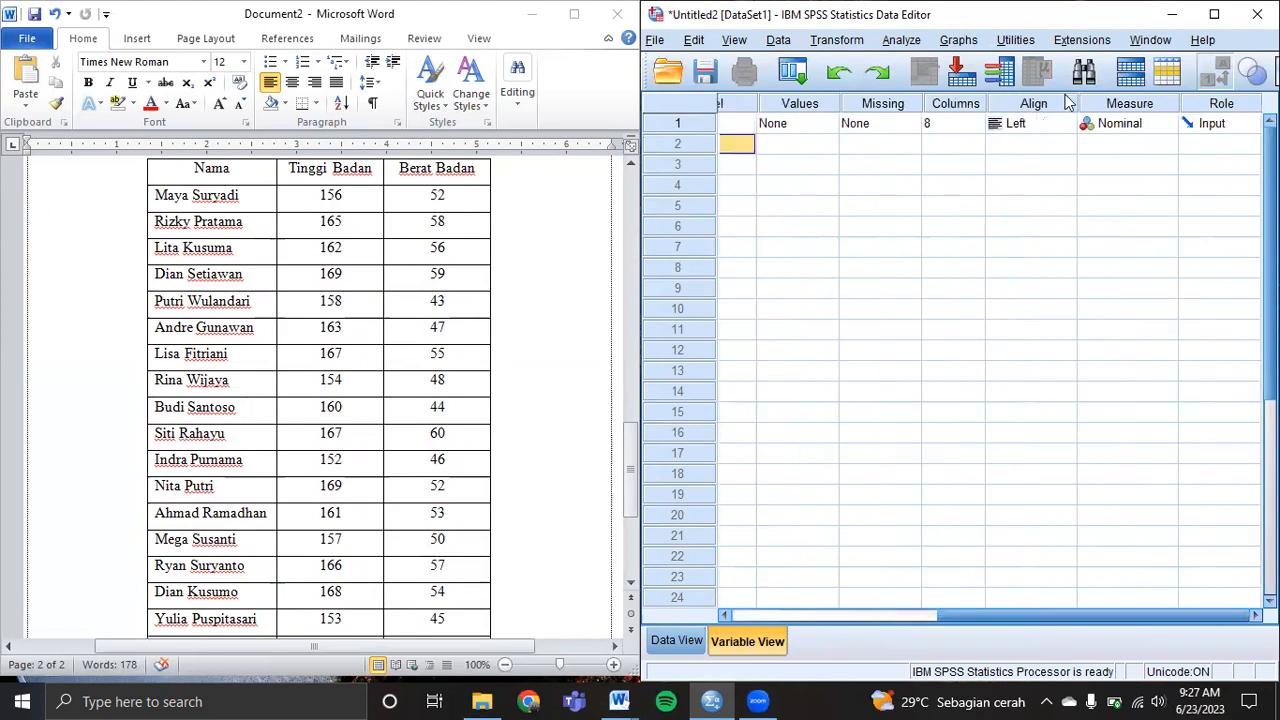
drag(1020, 620, 815, 620)
Name the second variable Tinggi, replacing an illegal name, with 0 decimals.
click(753, 146)
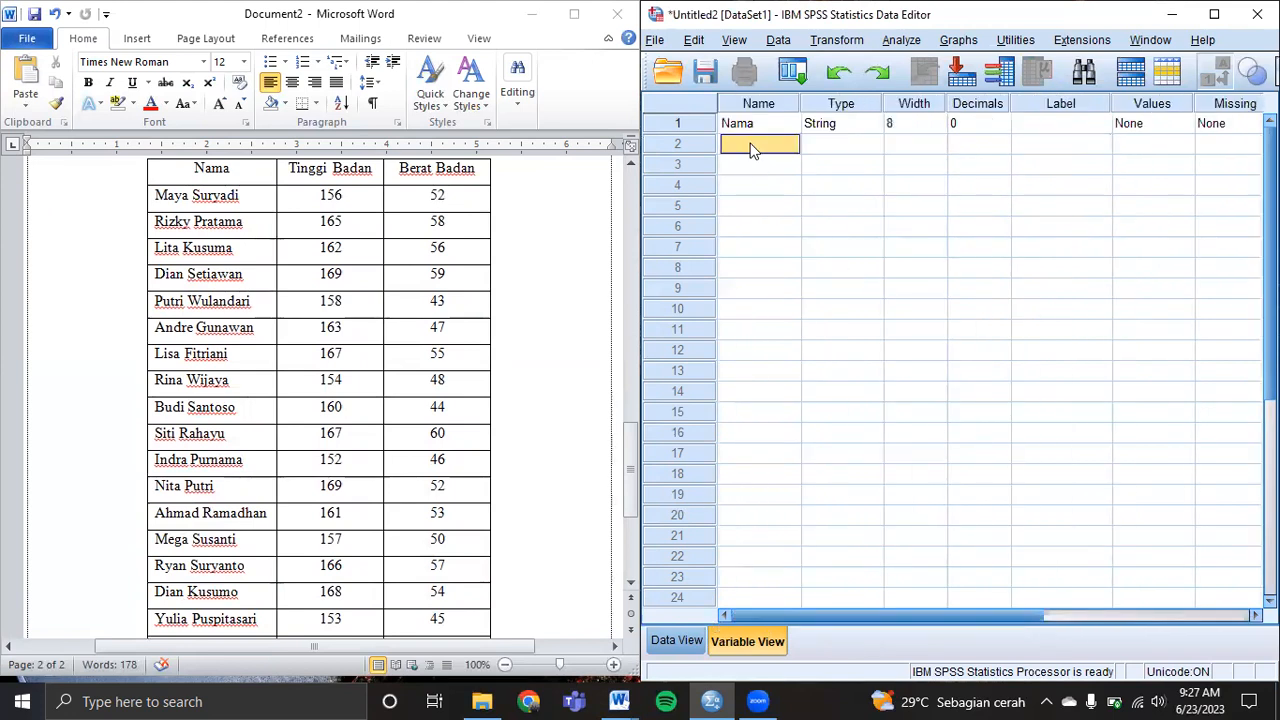
text(T)
text(gi Badan)
key(Return)
click(960, 379)
text(Tinggi)
key(Tab)
key(Tab)
key(Tab)
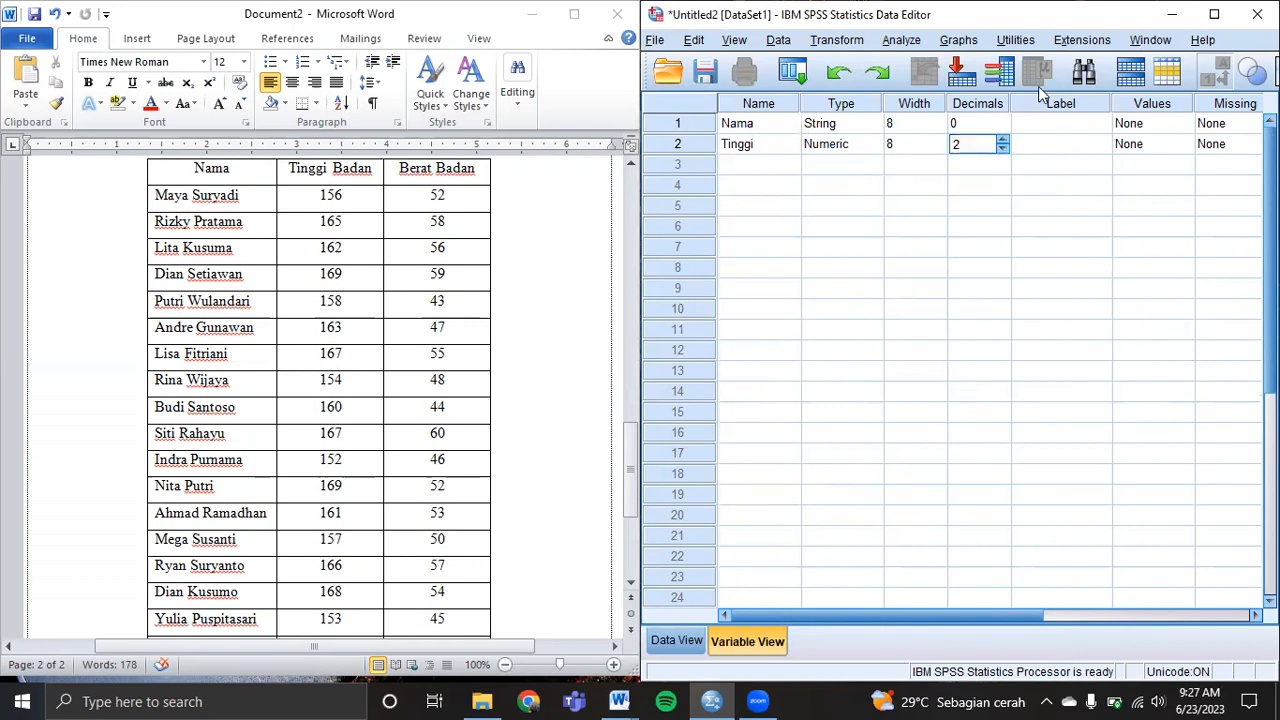
click(1003, 147)
click(1003, 147)
Give Tinggi the label 'Tinggi Badan', Left alignment and Scale measure.
click(1058, 145)
text(Tinggi Badan)
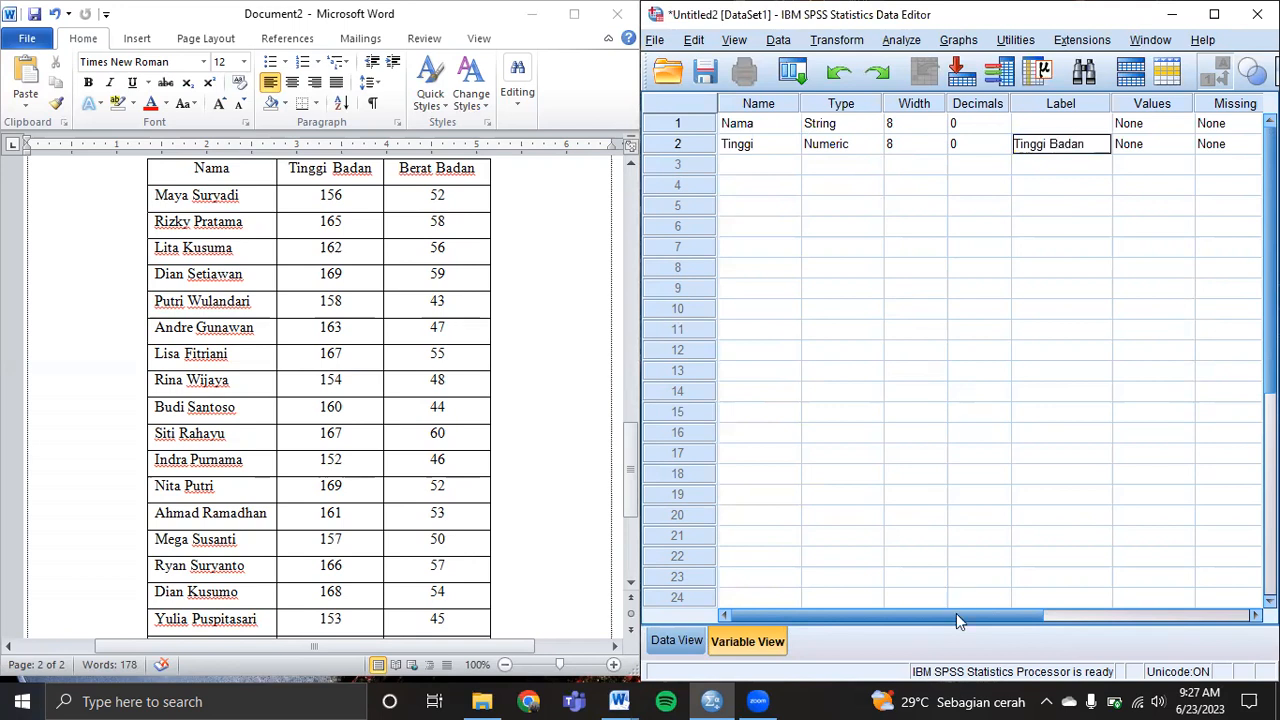
click(1215, 615)
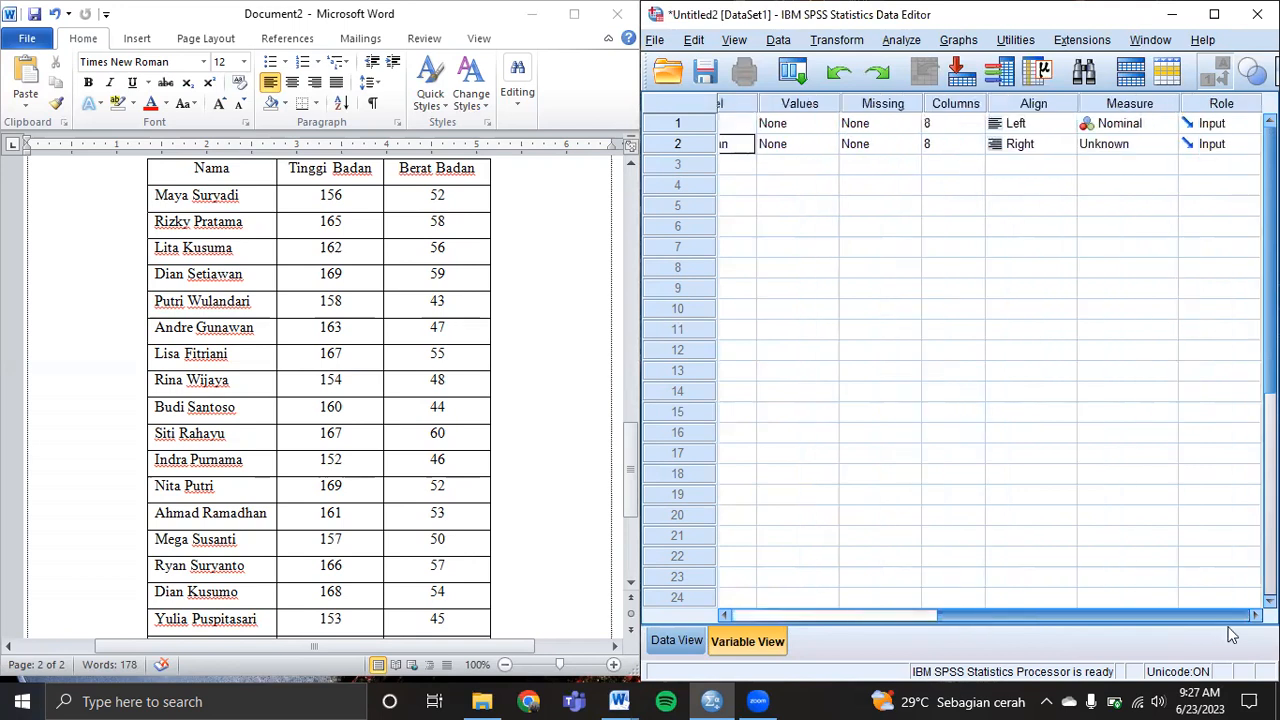
click(1035, 148)
click(1030, 165)
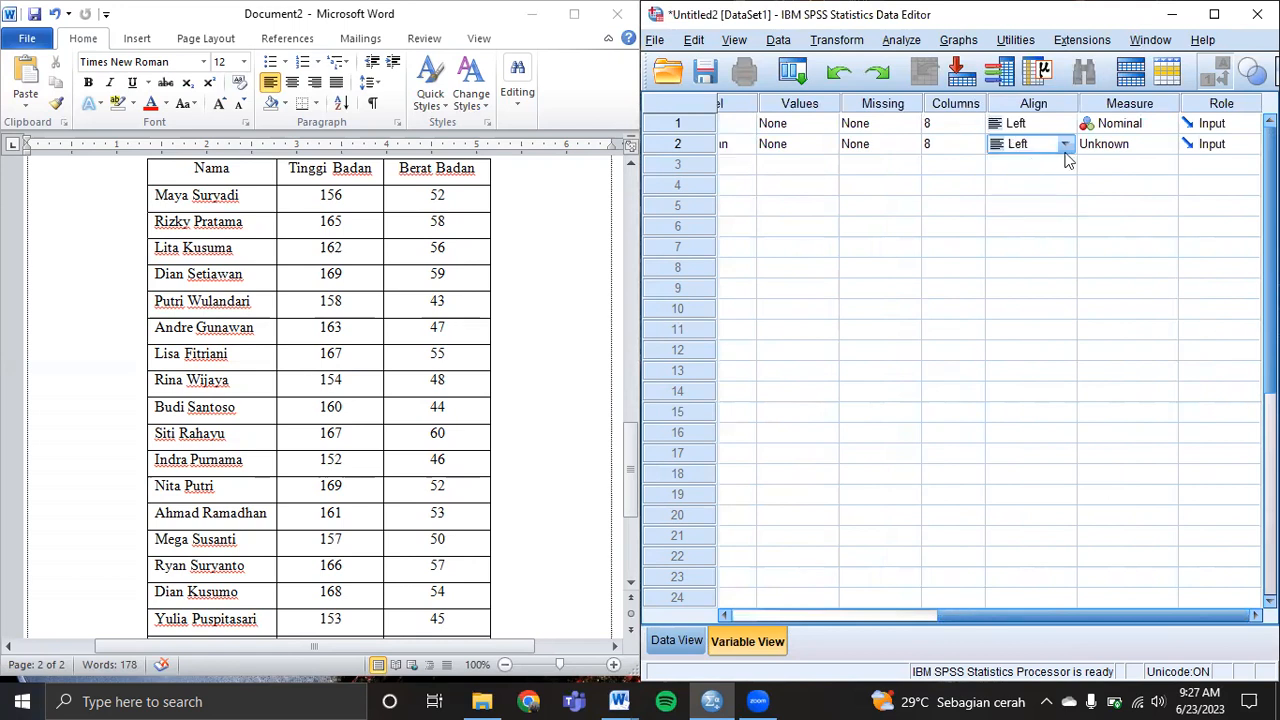
click(1143, 148)
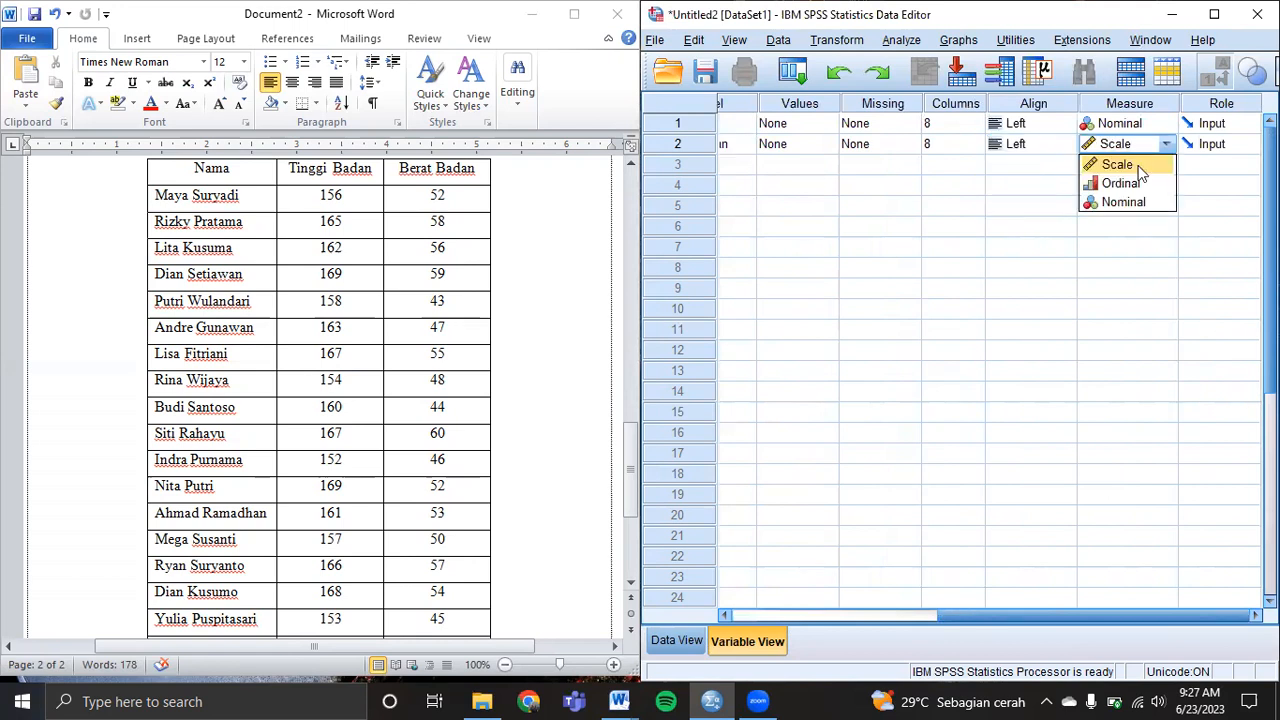
click(1140, 170)
drag(995, 617, 785, 618)
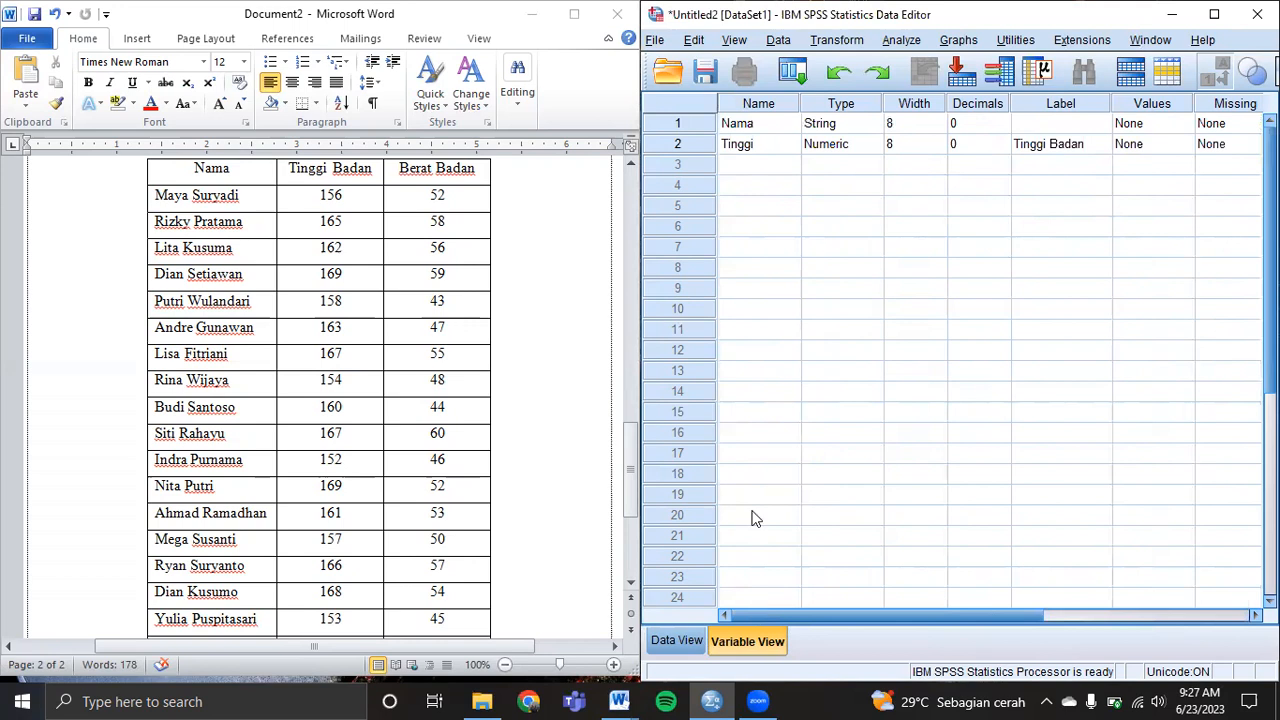
Define Berat with 0 decimals, label 'Berat Badan', Left alignment and Scale measure.
click(735, 158)
text(Berat)
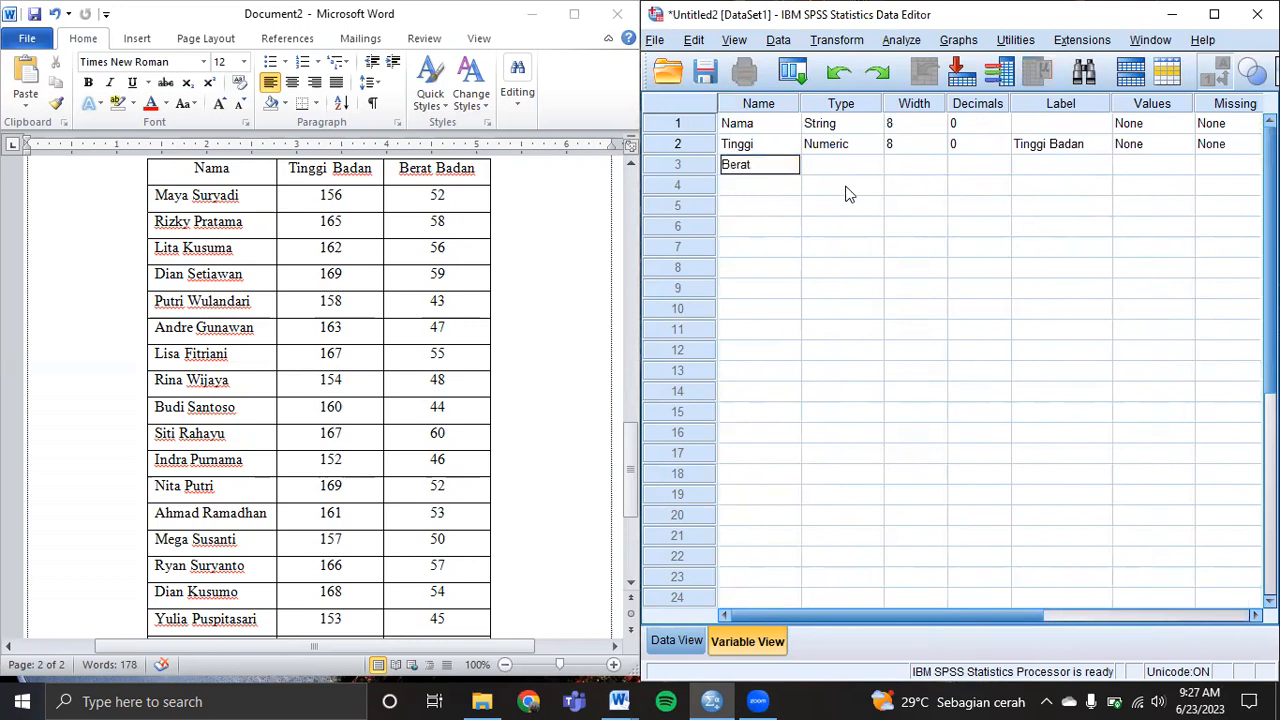
key(Tab)
click(975, 165)
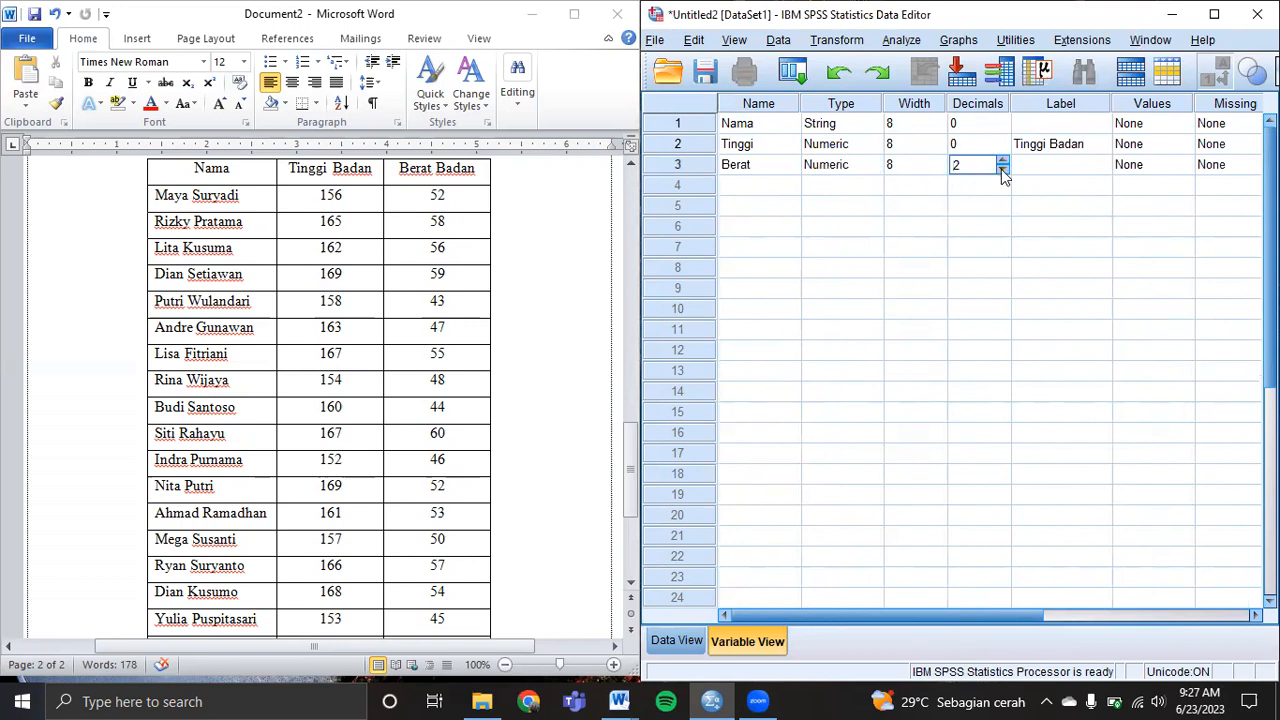
double_click(1002, 169)
click(1055, 163)
text(Berat Badan)
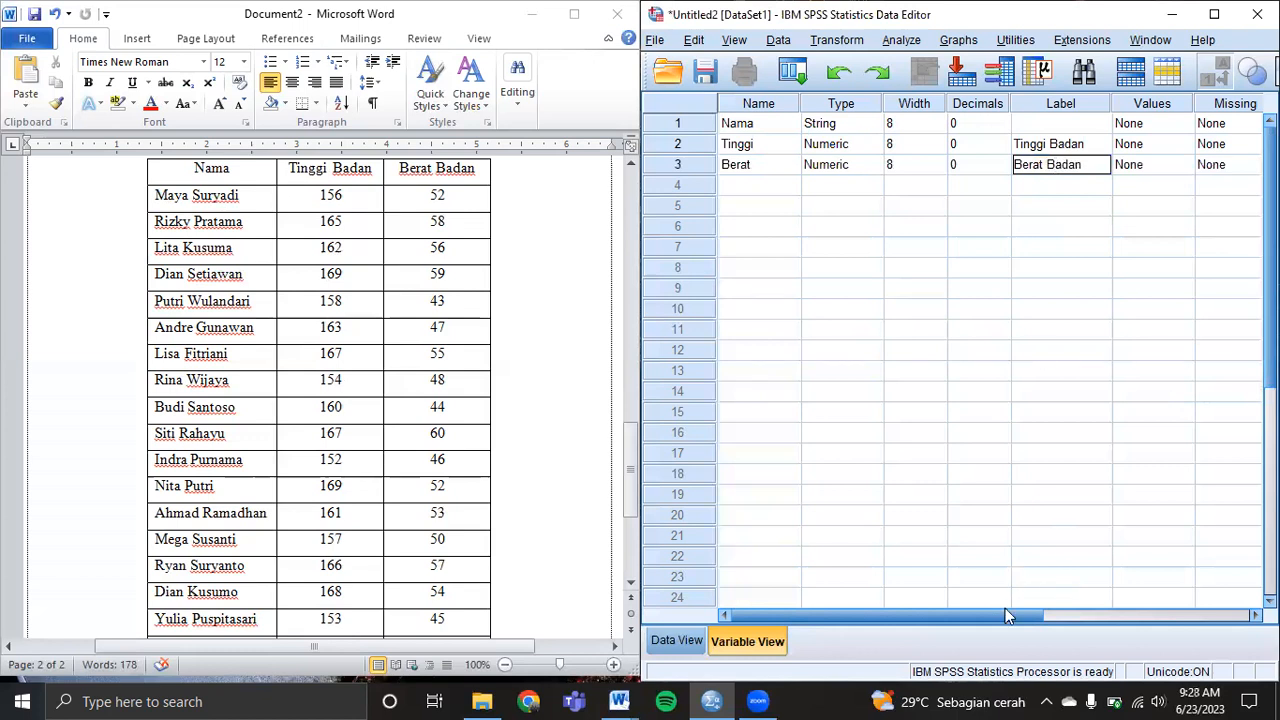
click(1143, 613)
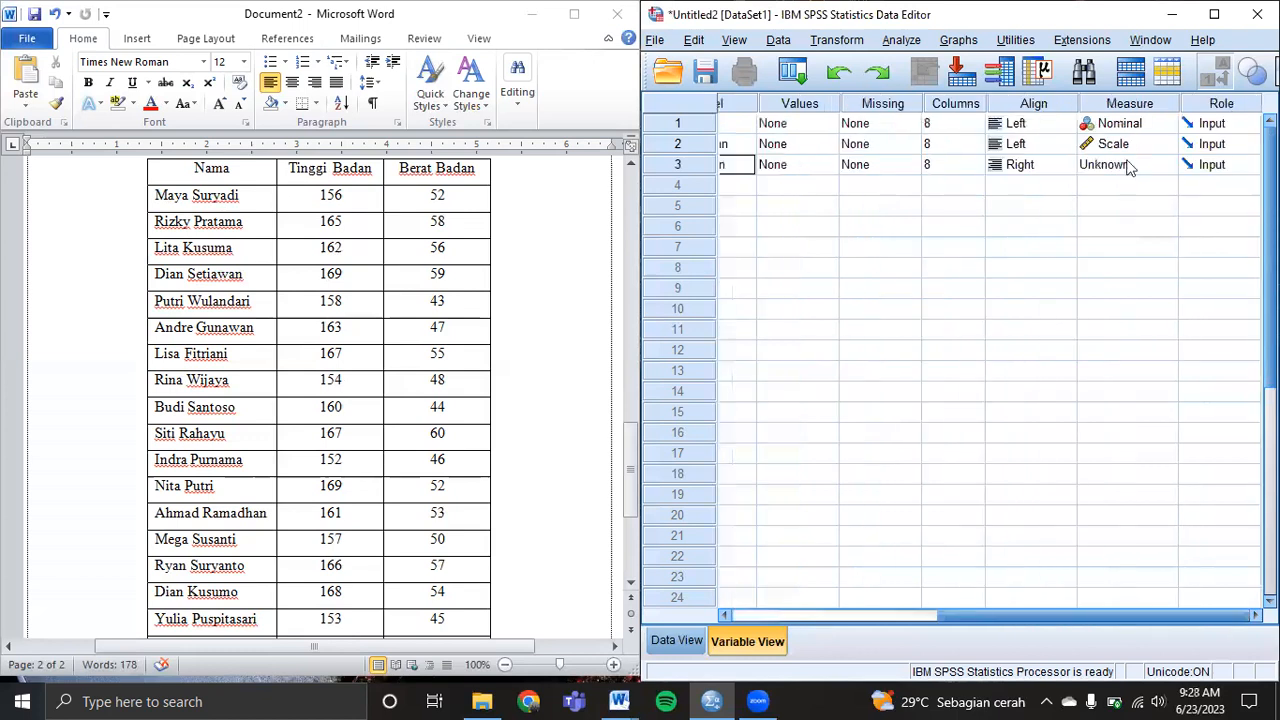
click(1040, 166)
click(1038, 187)
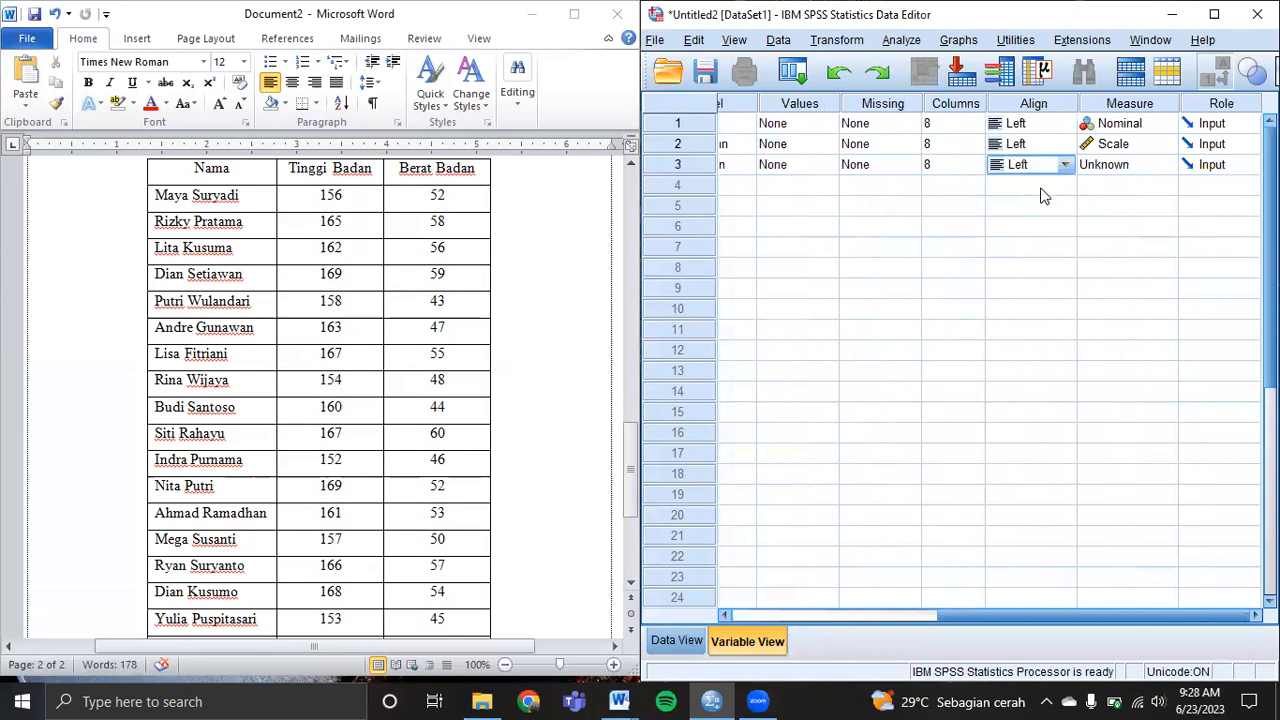
click(1120, 176)
click(1120, 190)
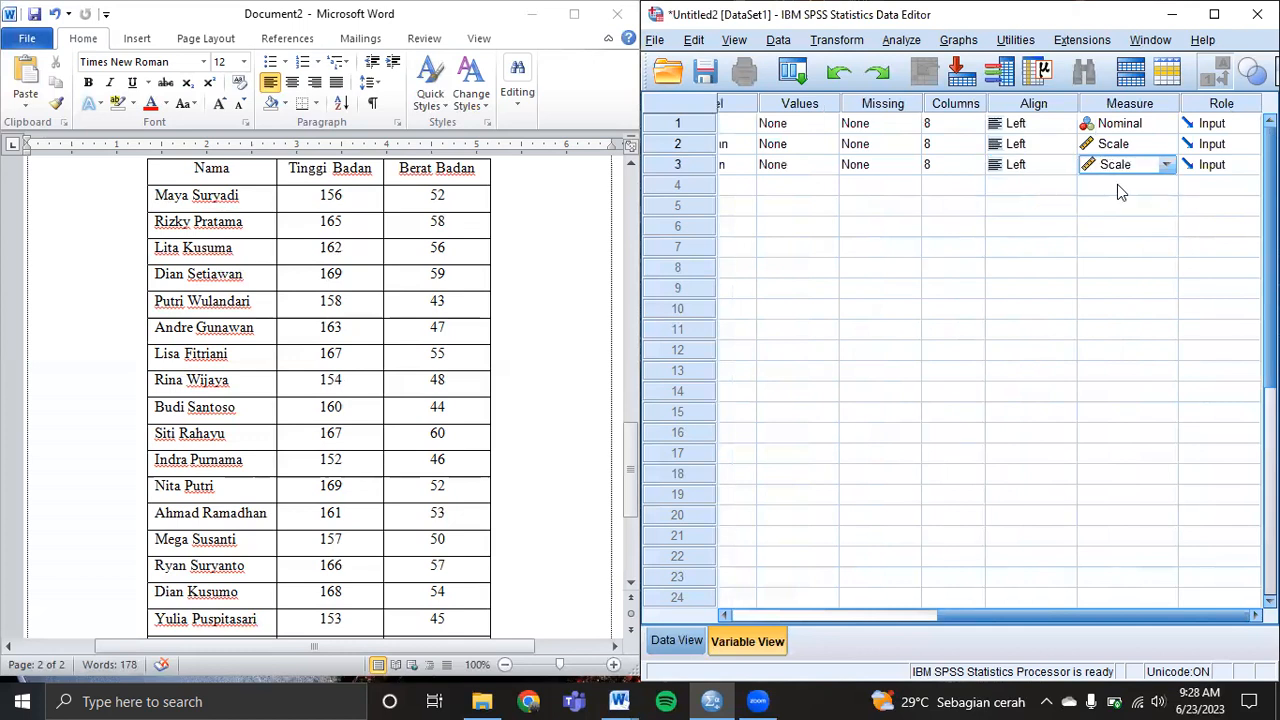
Switch to Data View and select the student rows in the Word table.
click(676, 642)
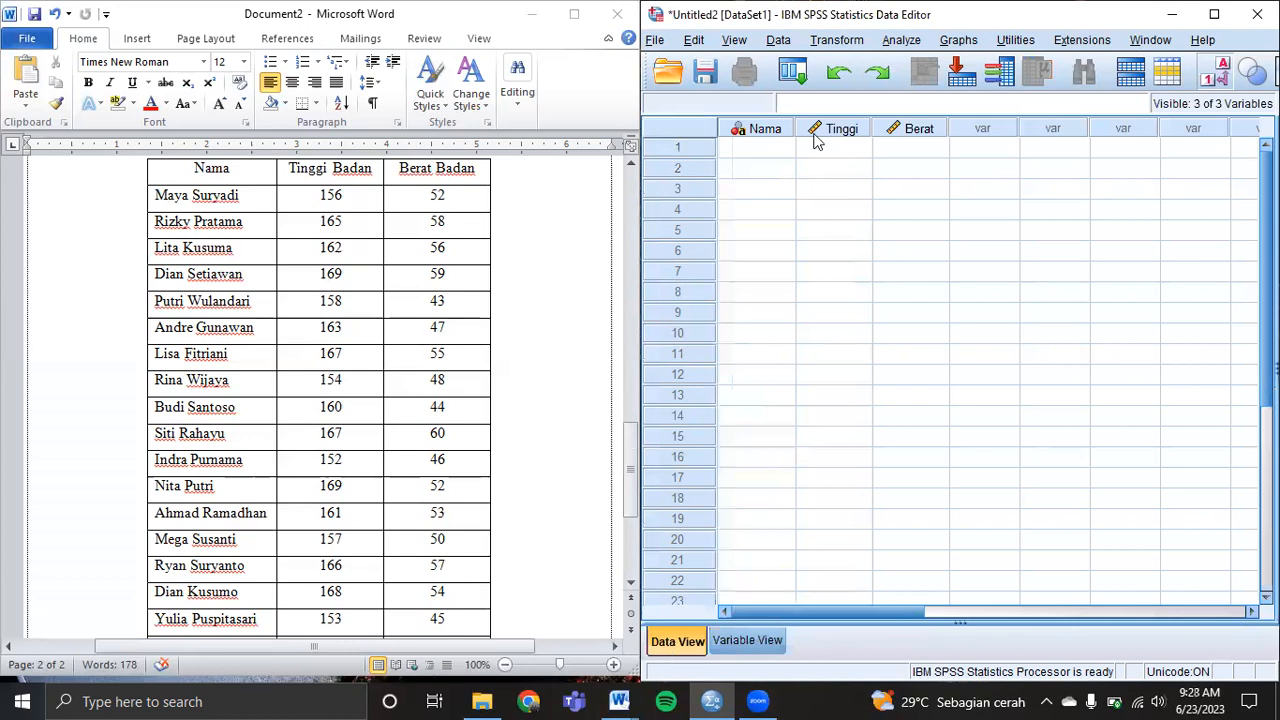
click(158, 216)
drag(366, 217, 417, 593)
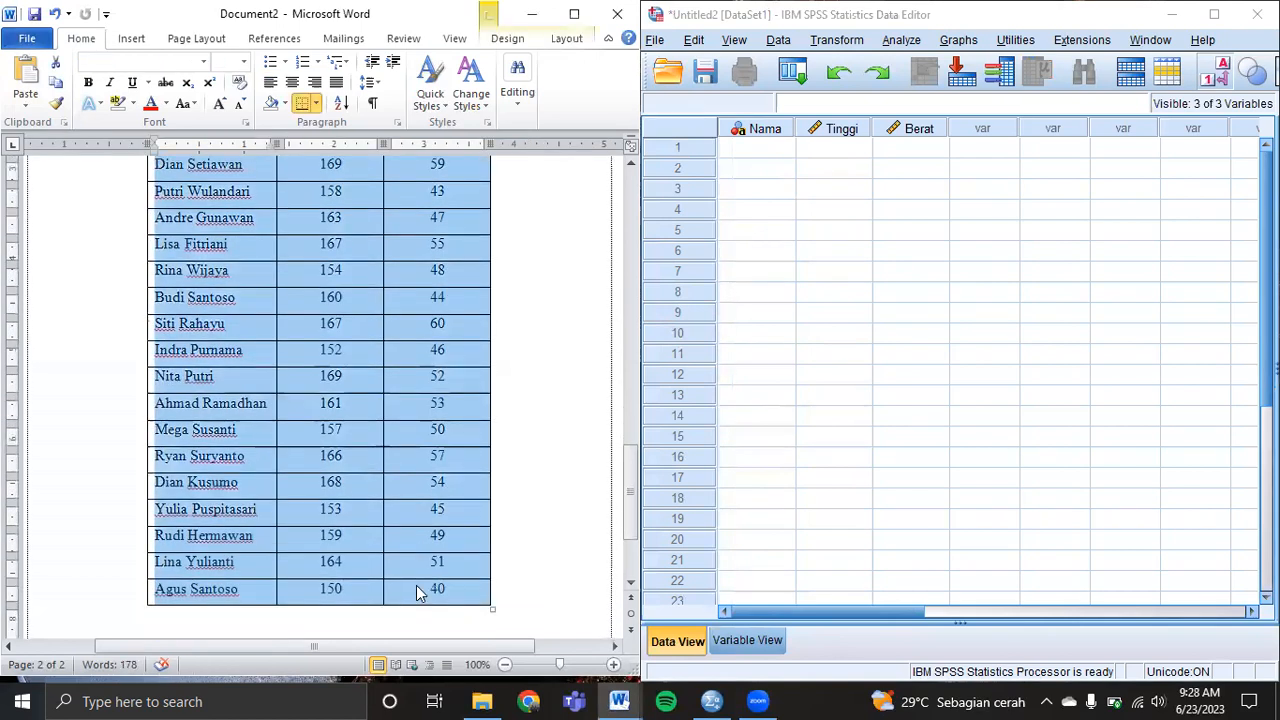
Paste the copied Word table into the grid from Nama row 1, then widen the Nama column.
click(724, 154)
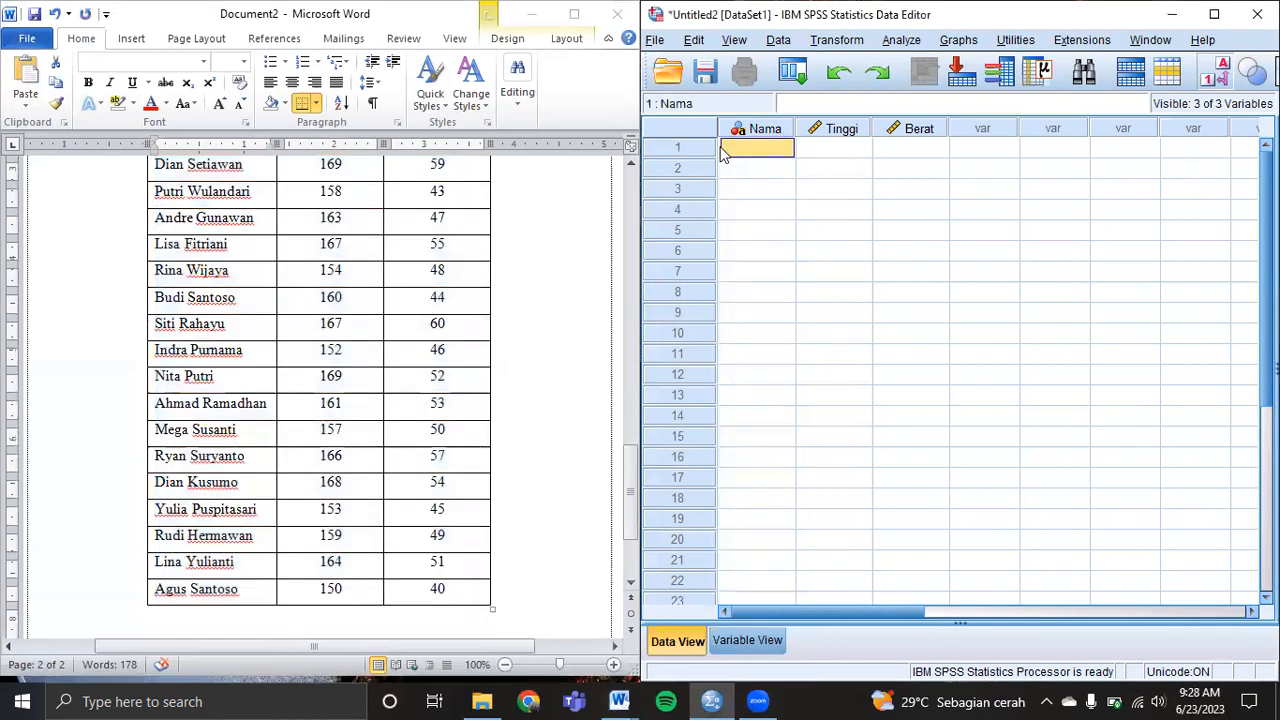
key(ctrl+v)
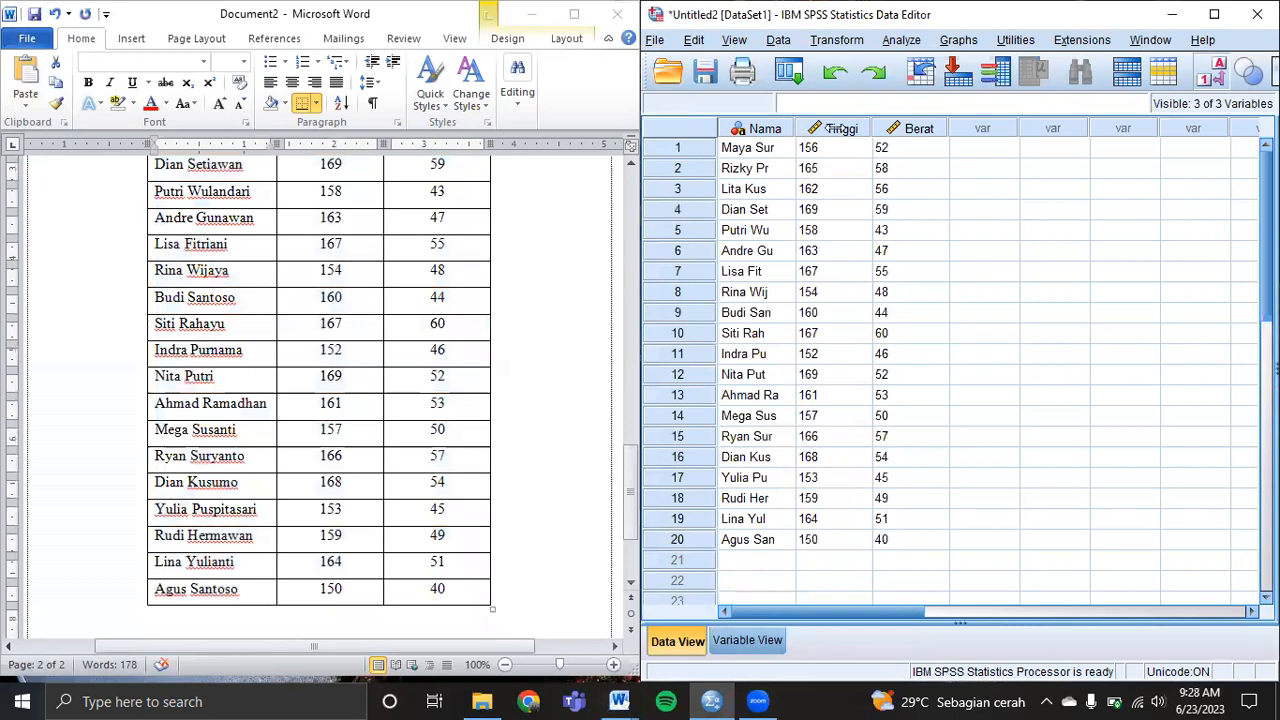
drag(796, 128, 836, 128)
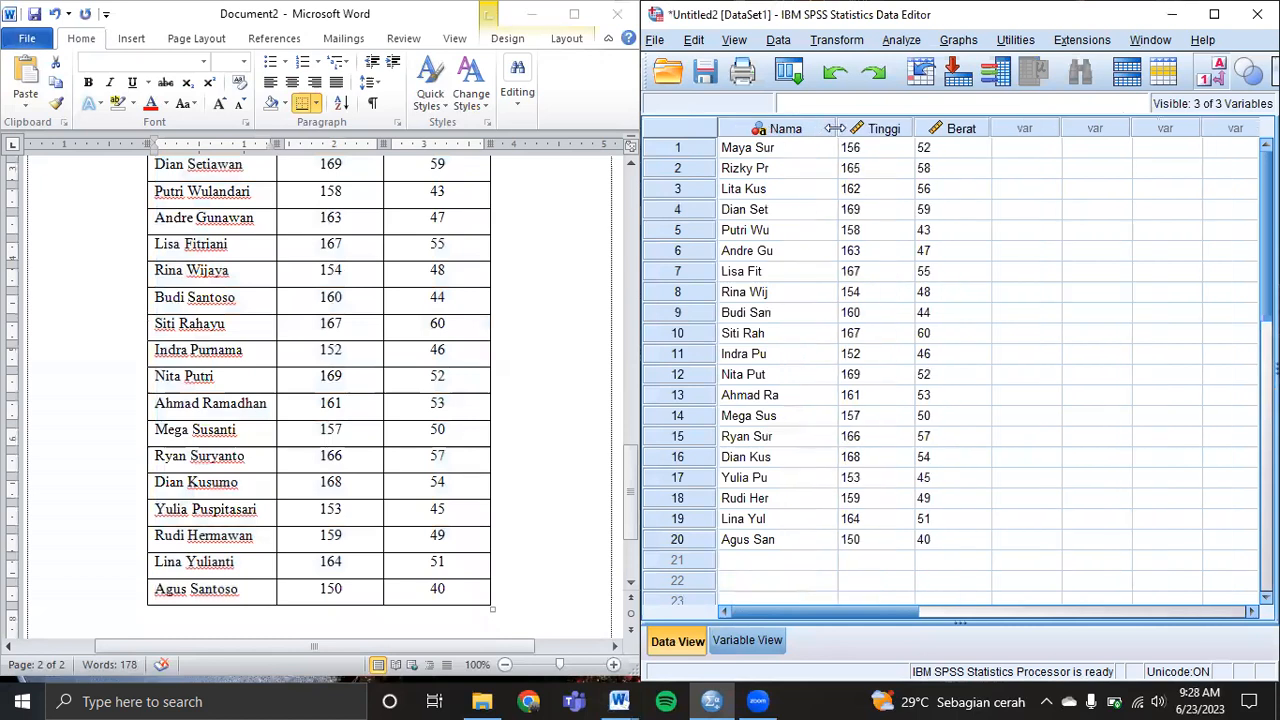
drag(834, 128, 838, 128)
In Variable View, set Nama's Width to 15 and Columns to 15, then return to Data View.
click(757, 640)
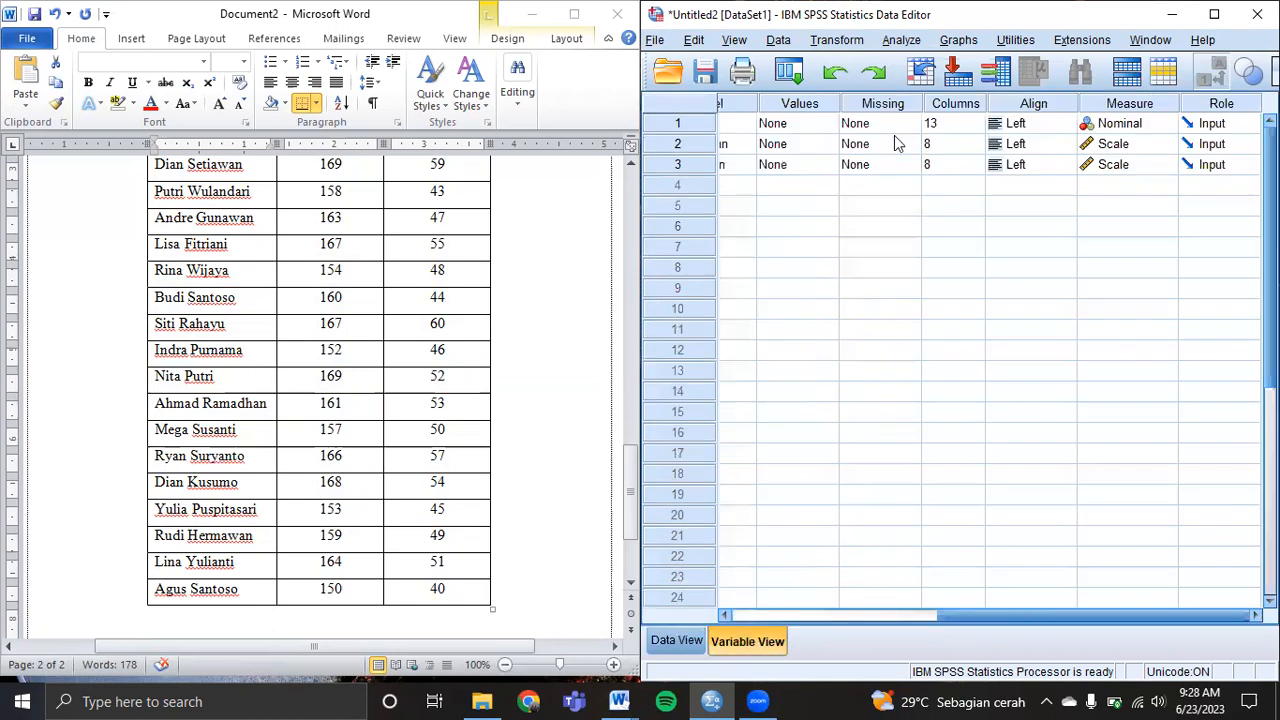
drag(1028, 616, 815, 615)
click(905, 122)
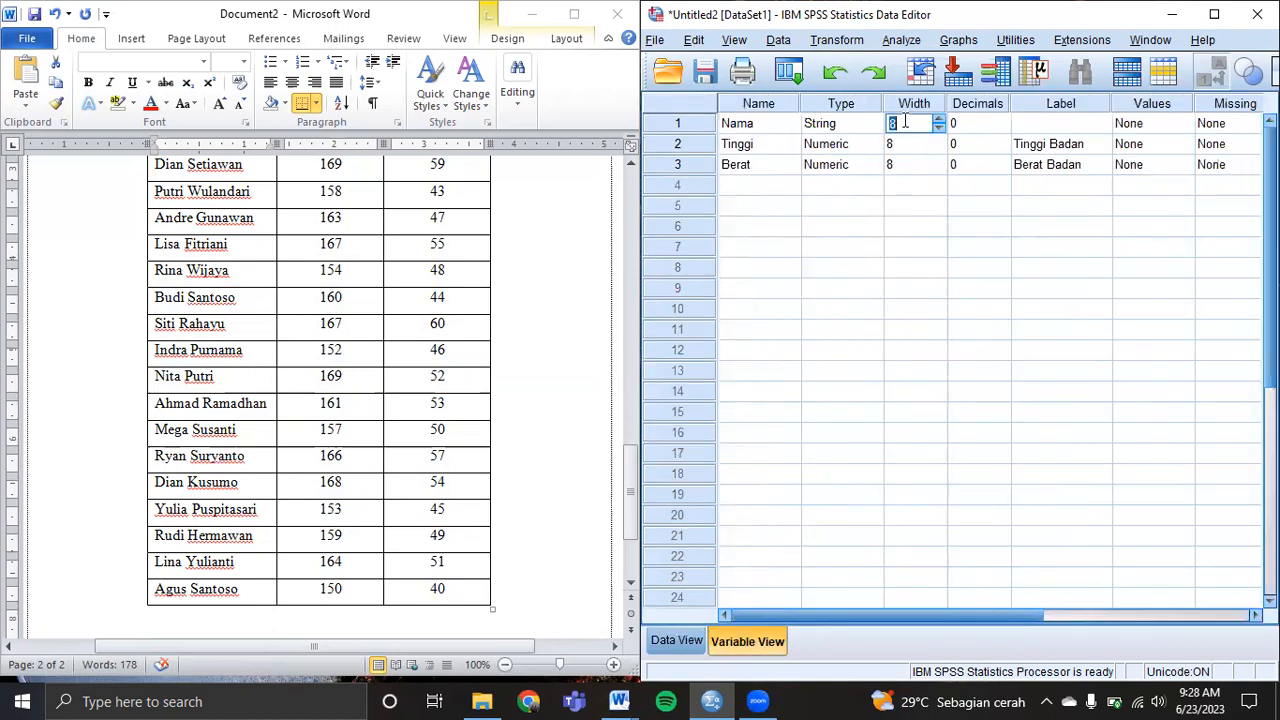
text(15)
click(1085, 611)
click(950, 124)
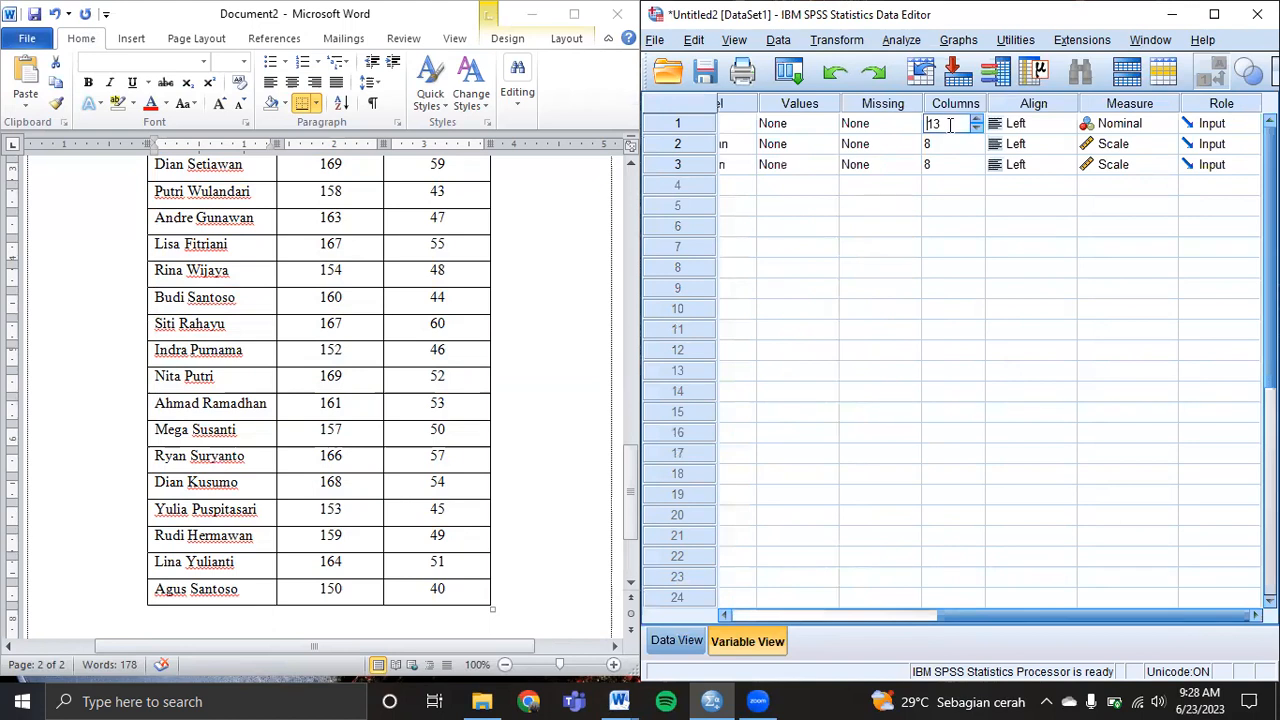
key(BackSpace)
text(5)
click(968, 163)
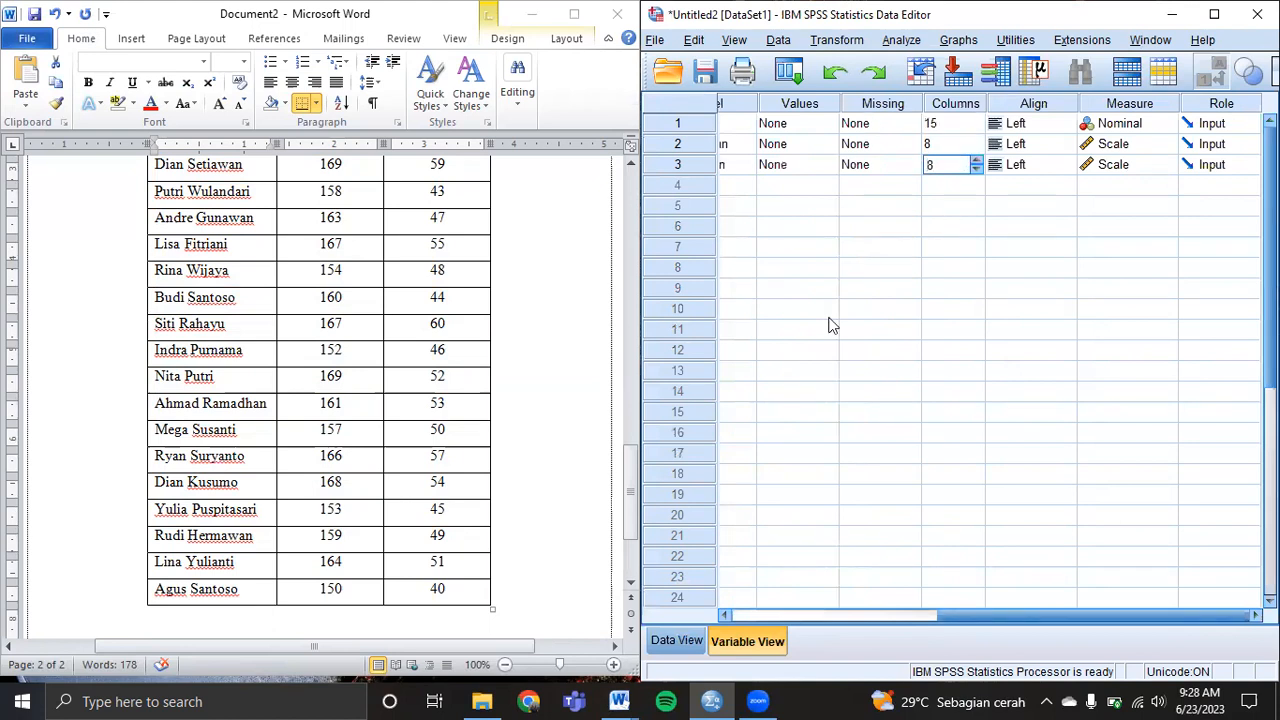
click(690, 628)
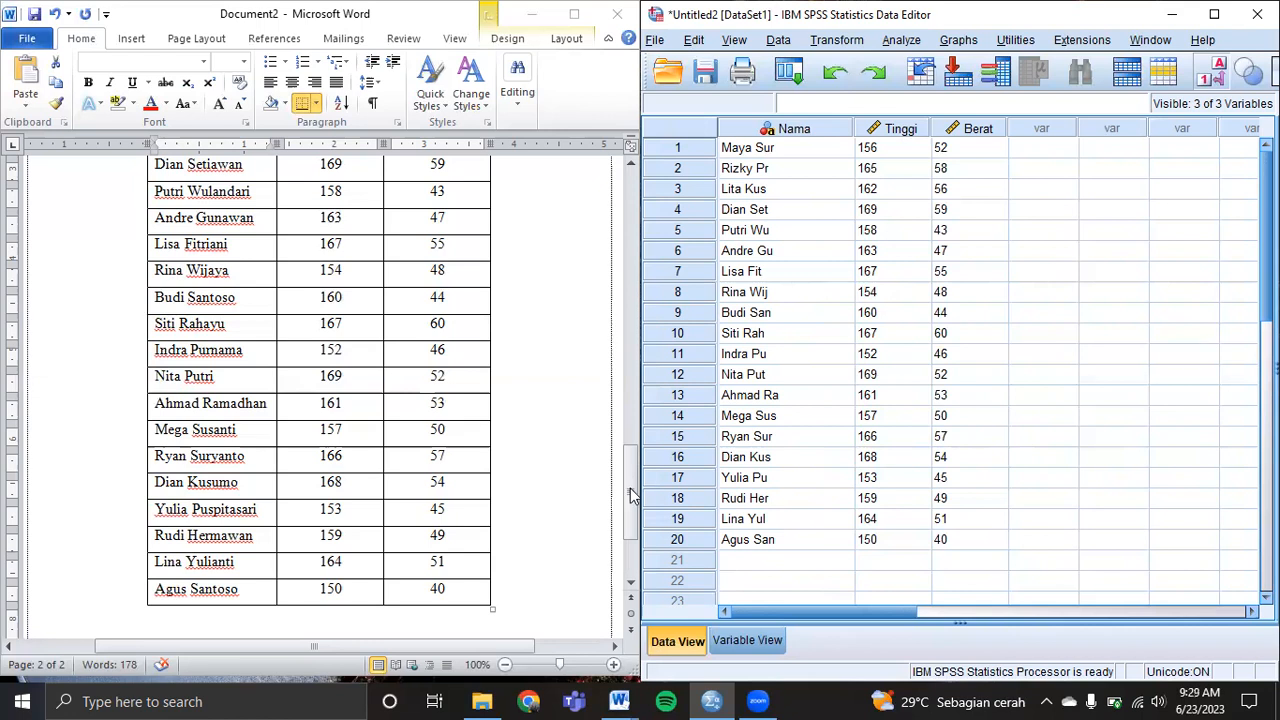
Copy the full names from Word, paste them over Nama rows 1–20, and refit the column.
drag(631, 471, 600, 449)
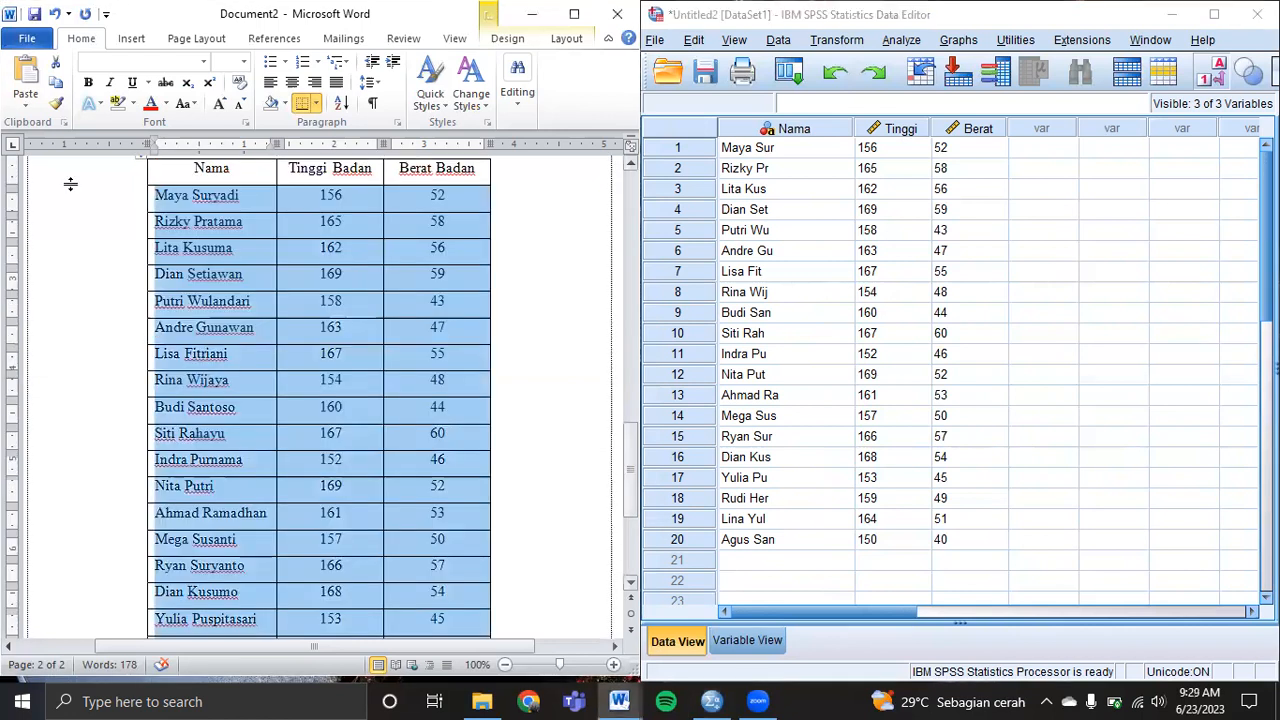
drag(148, 207, 172, 586)
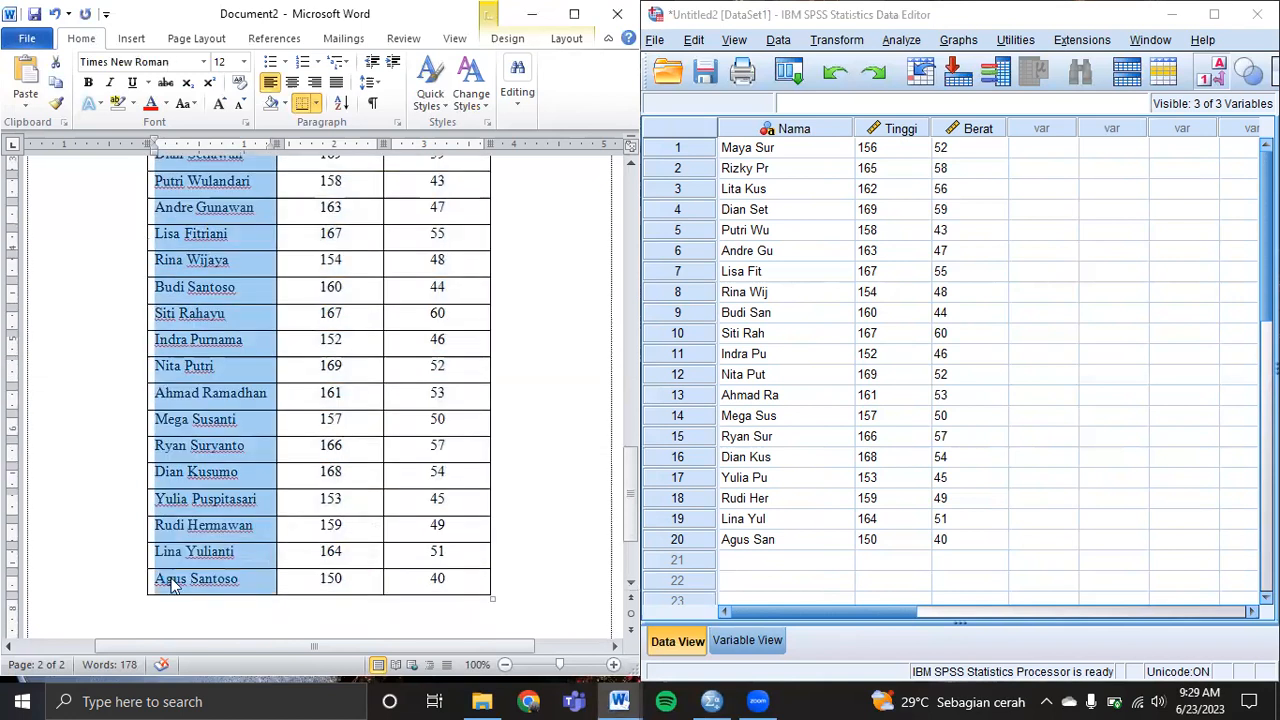
click(727, 152)
key(shift+Down)
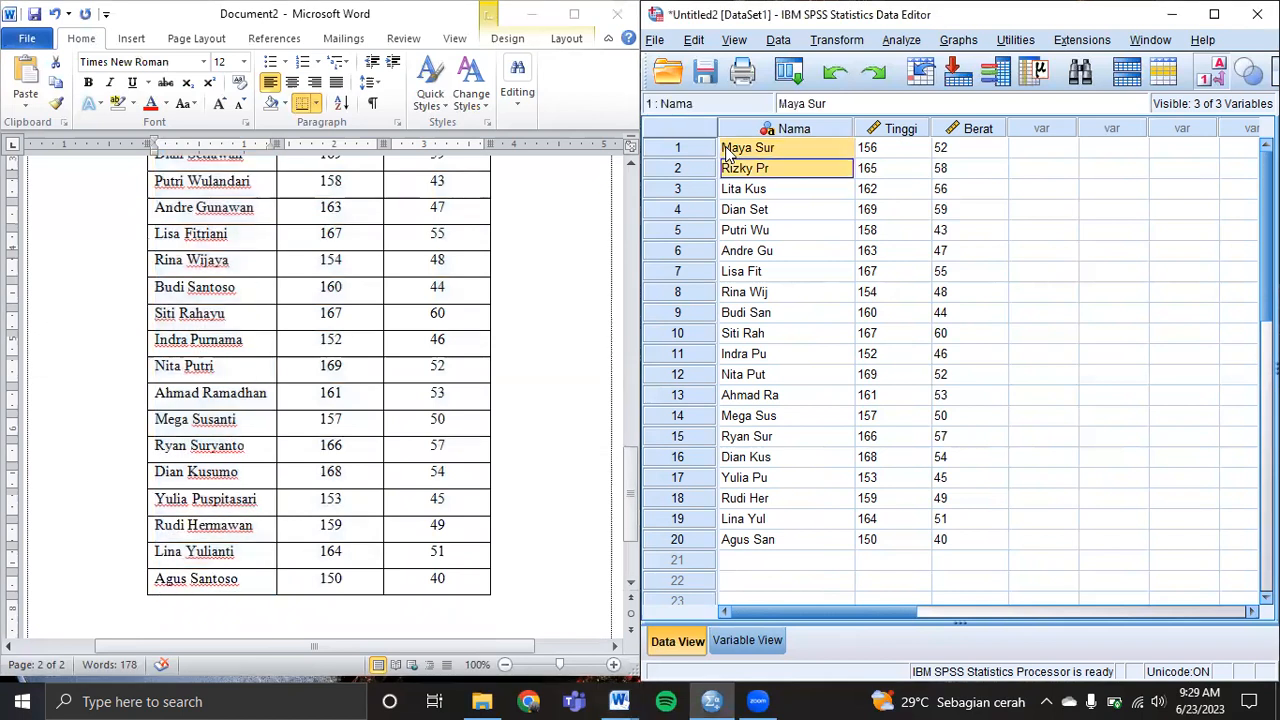
key(ctrl+shift+Down)
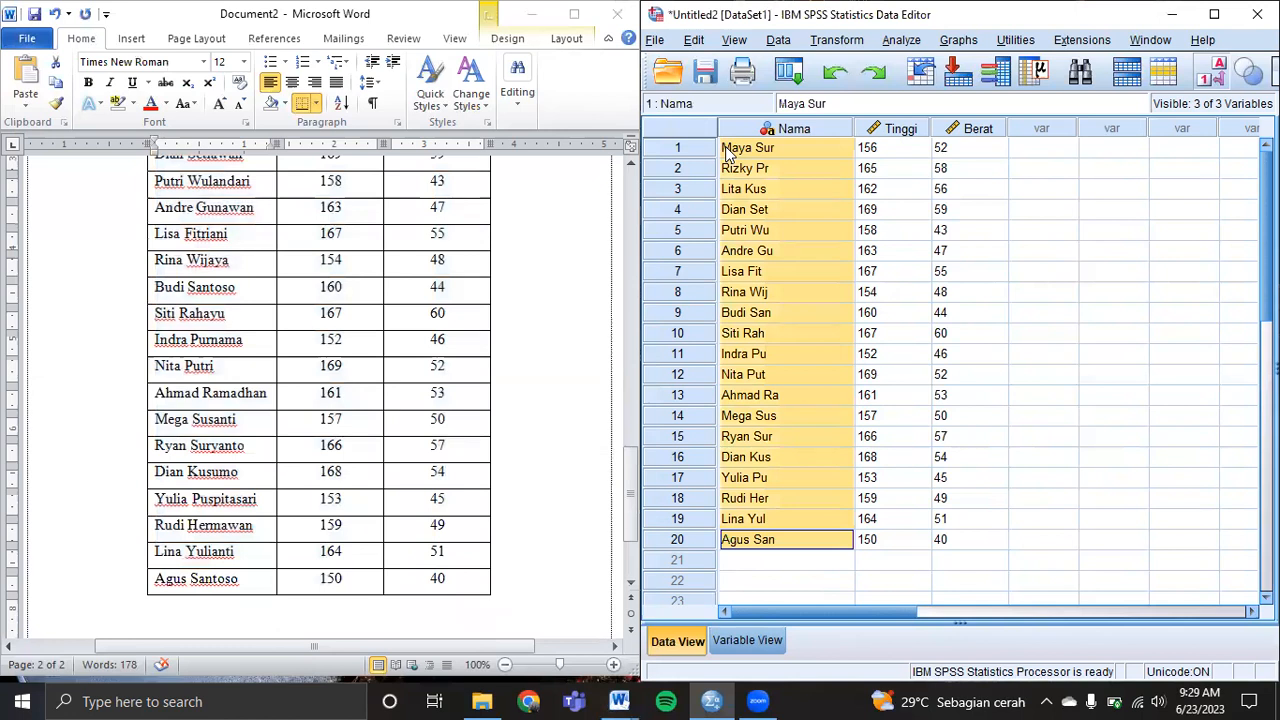
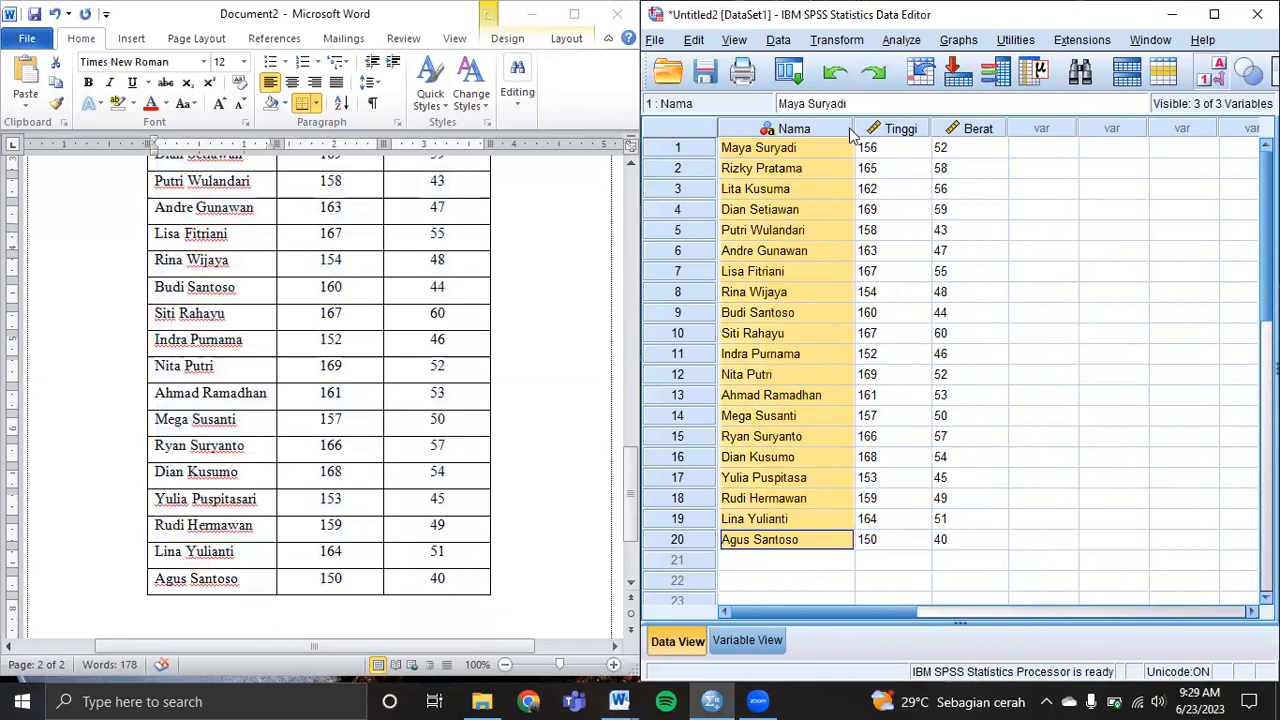
drag(854, 128, 828, 129)
click(1020, 336)
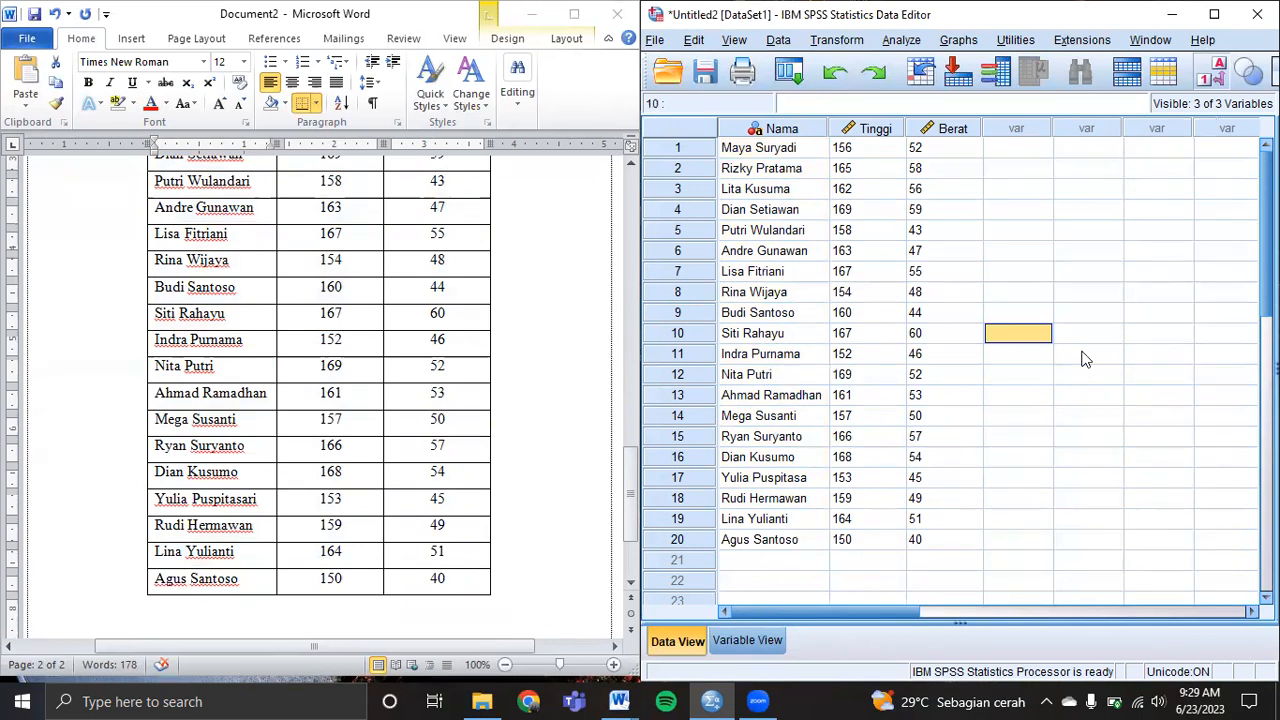
Set up Linear Regression: Tinggi Badan dependent, Berat Badan independent, Nama as case labels.
click(903, 40)
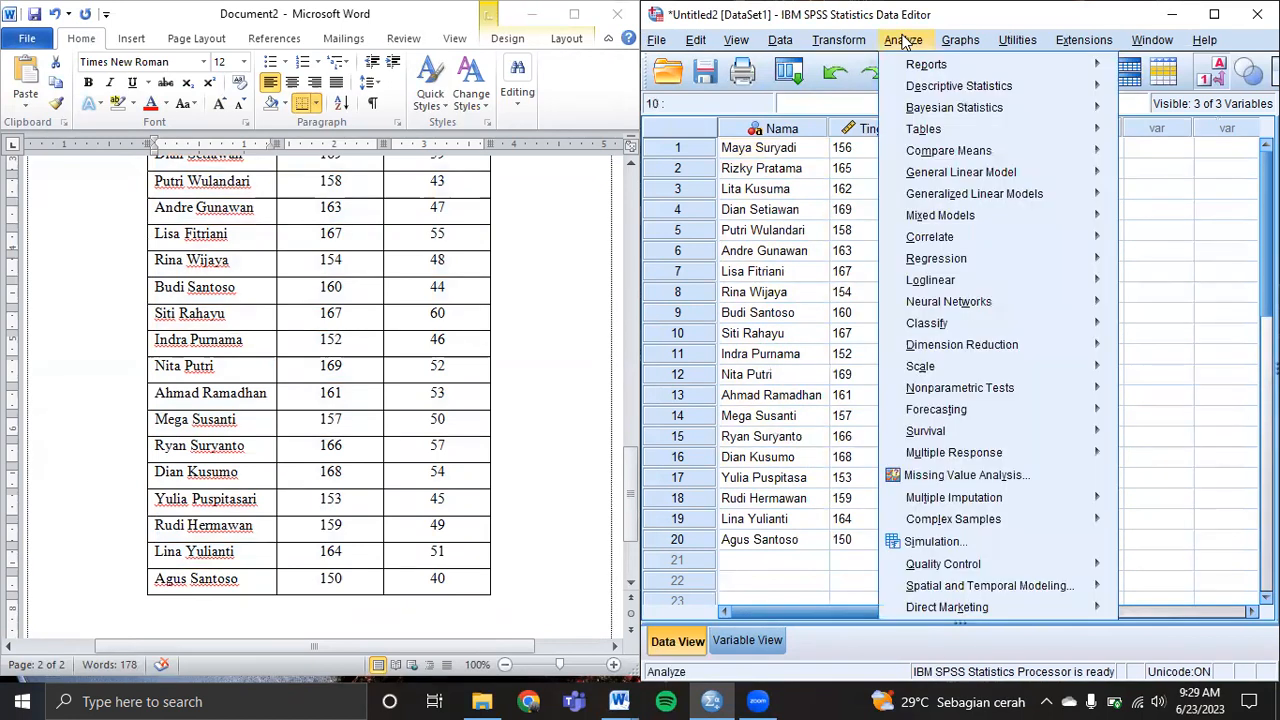
mouse_move(928, 262)
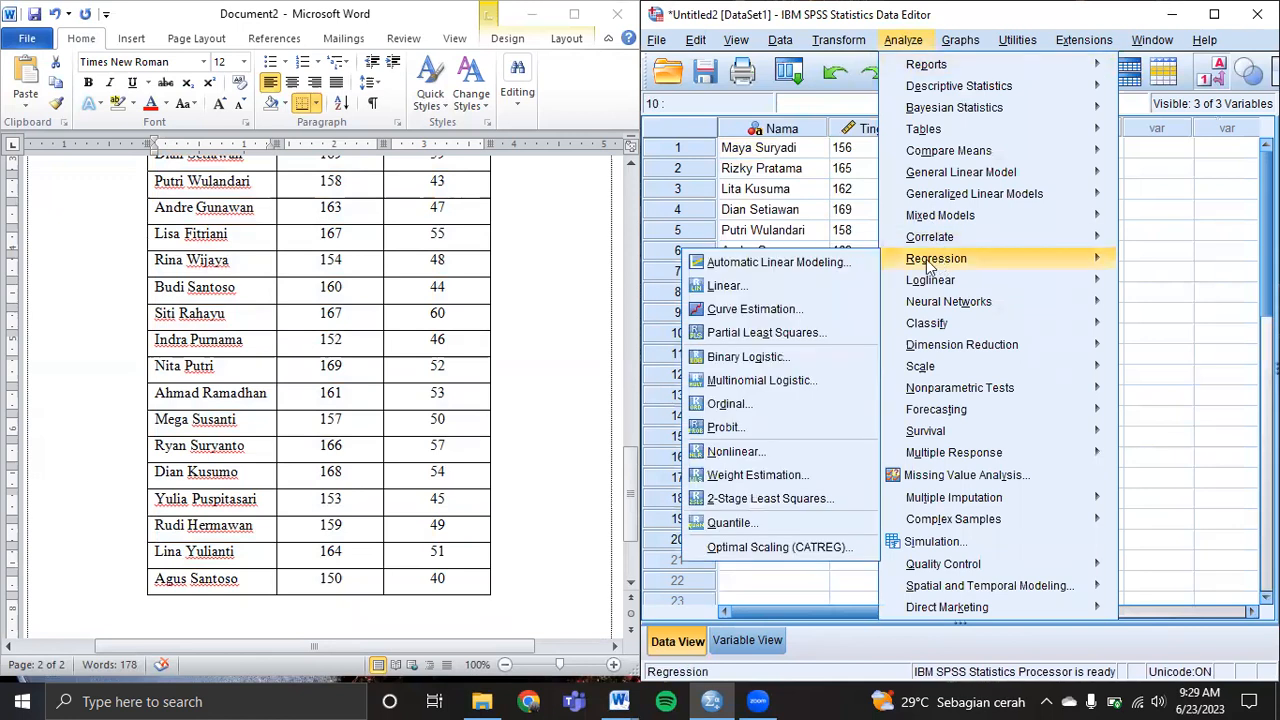
click(776, 285)
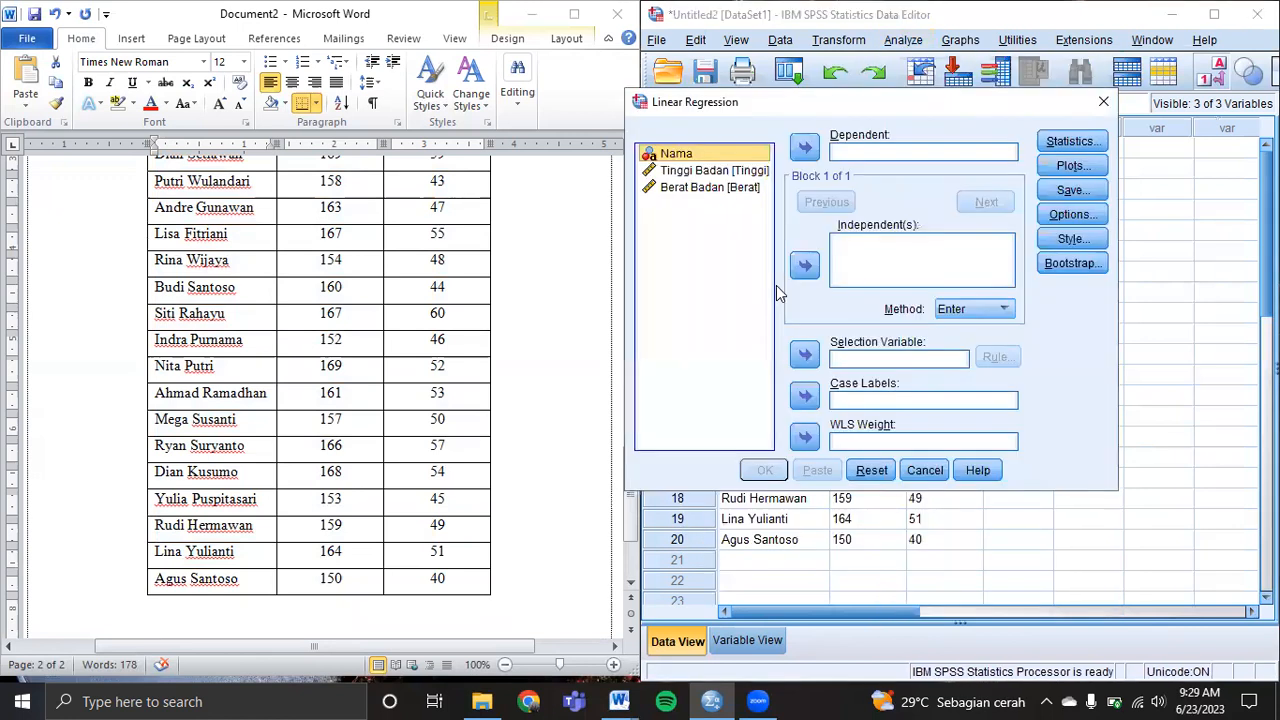
click(748, 173)
click(806, 148)
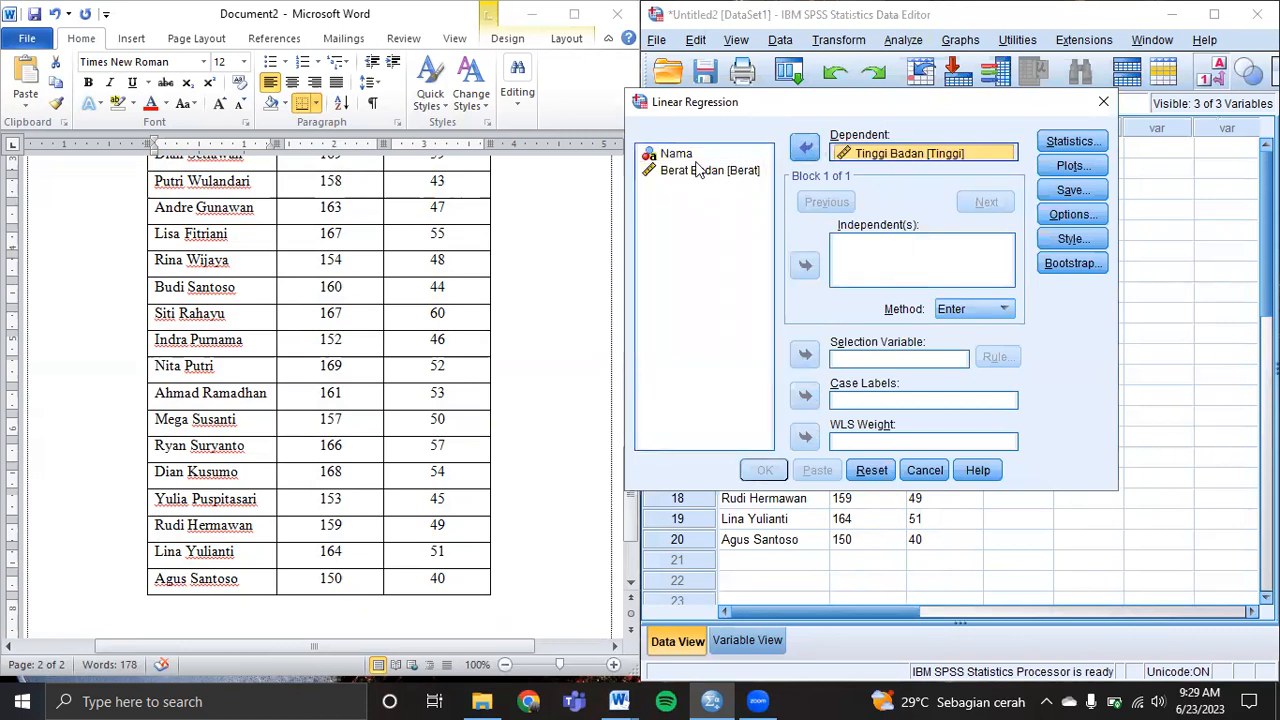
click(692, 172)
click(805, 265)
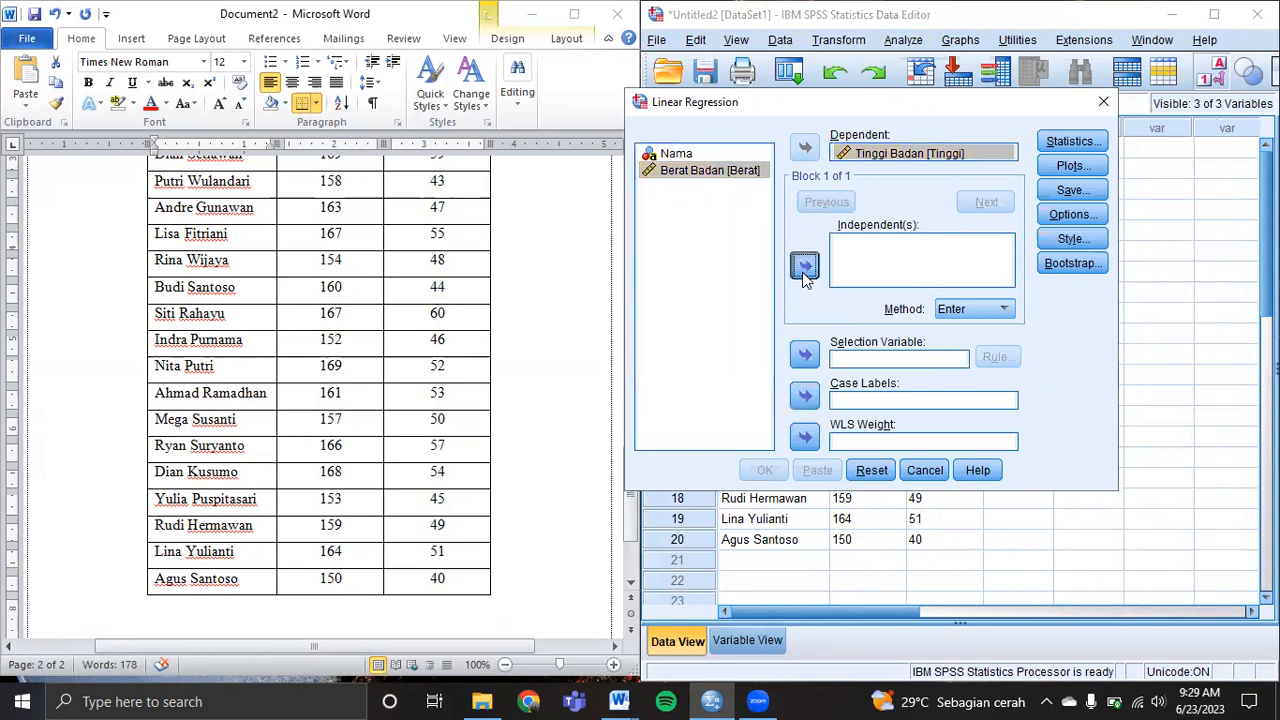
click(688, 155)
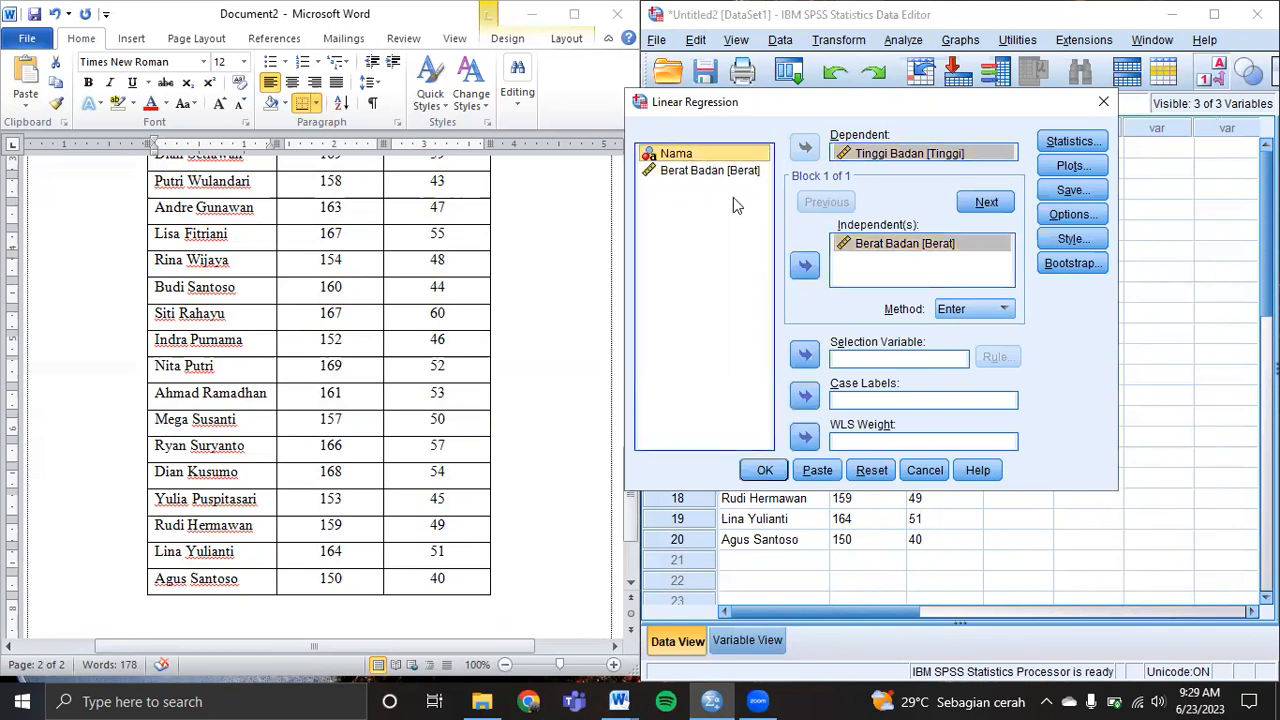
click(805, 396)
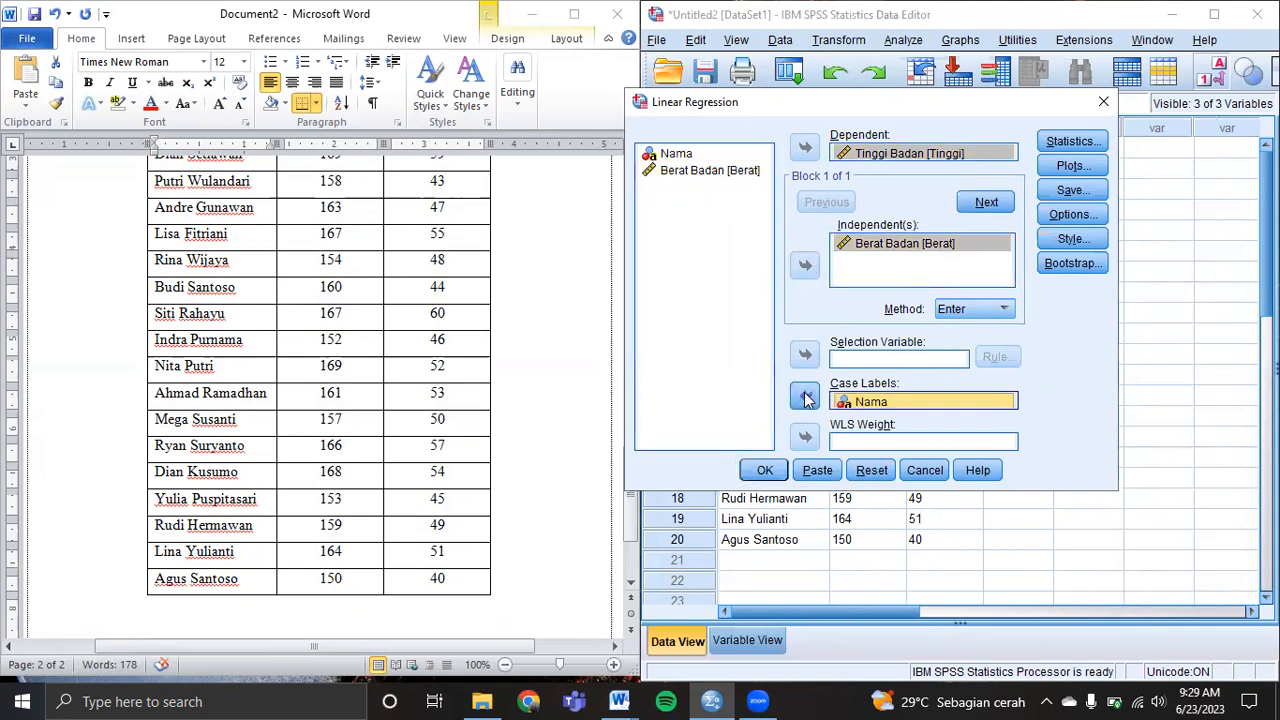
Add Descriptives to the regression statistics, keep default options, and run the analysis.
click(1063, 145)
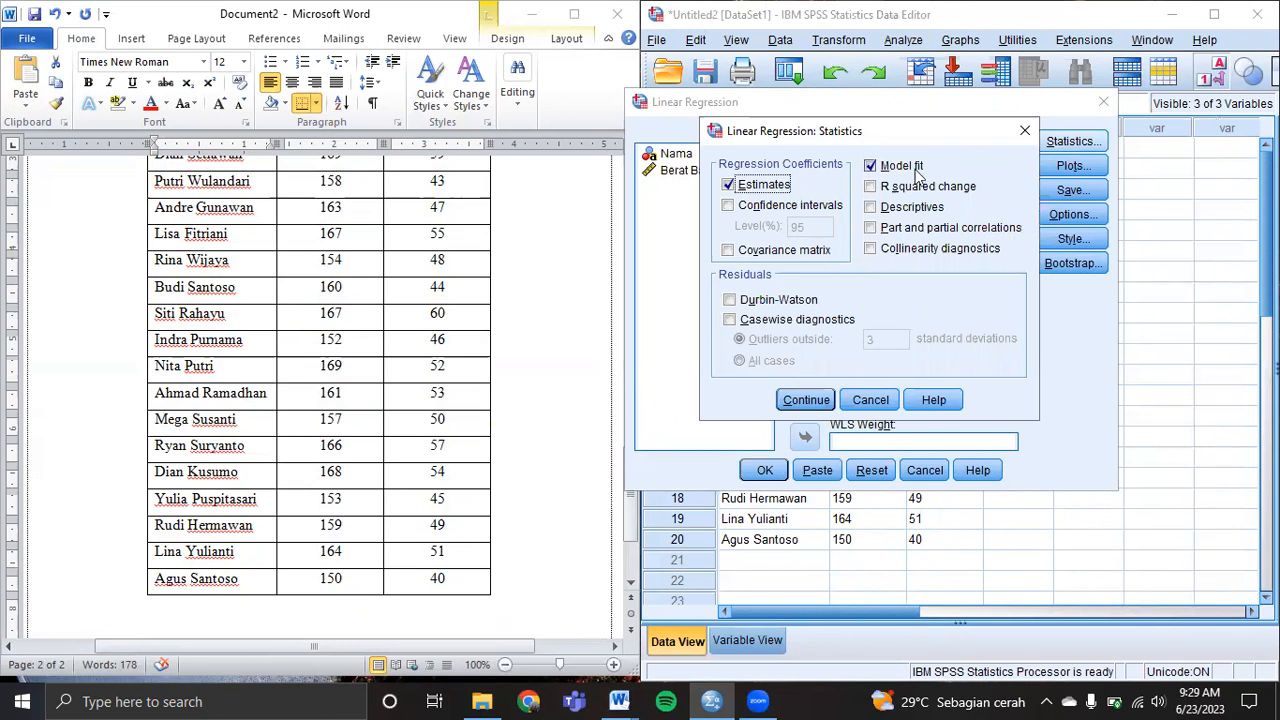
click(871, 208)
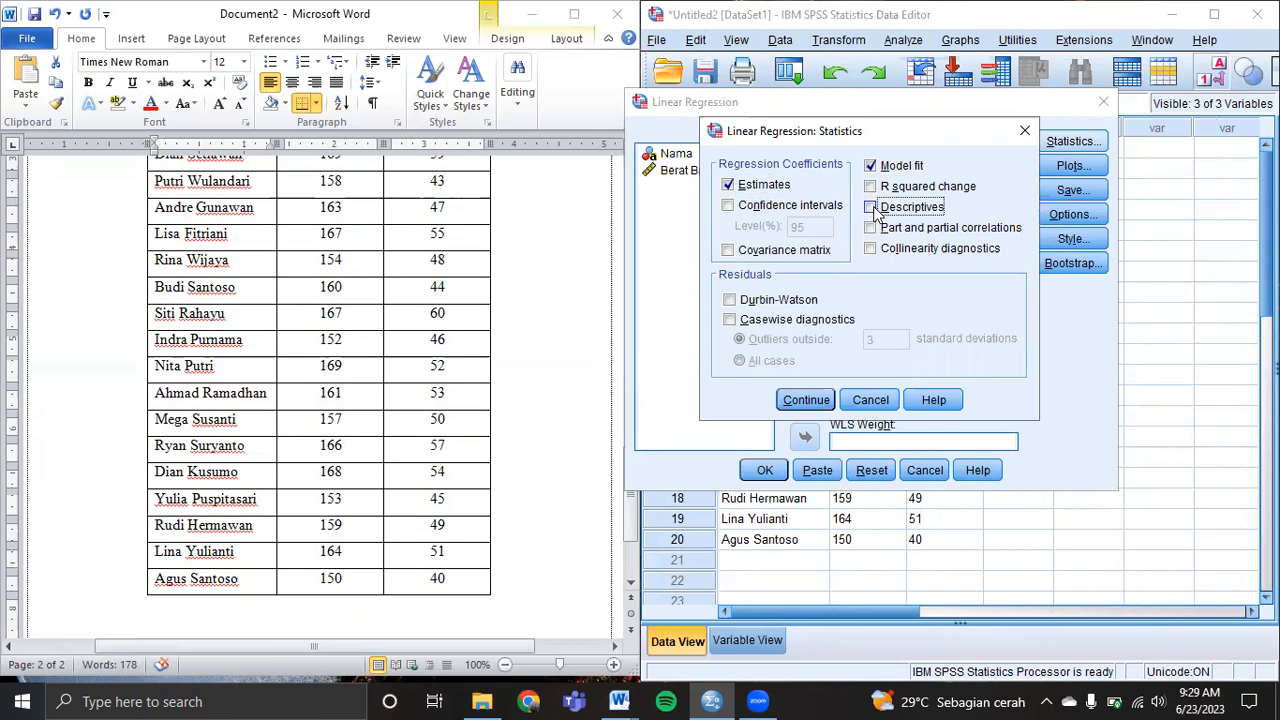
click(807, 400)
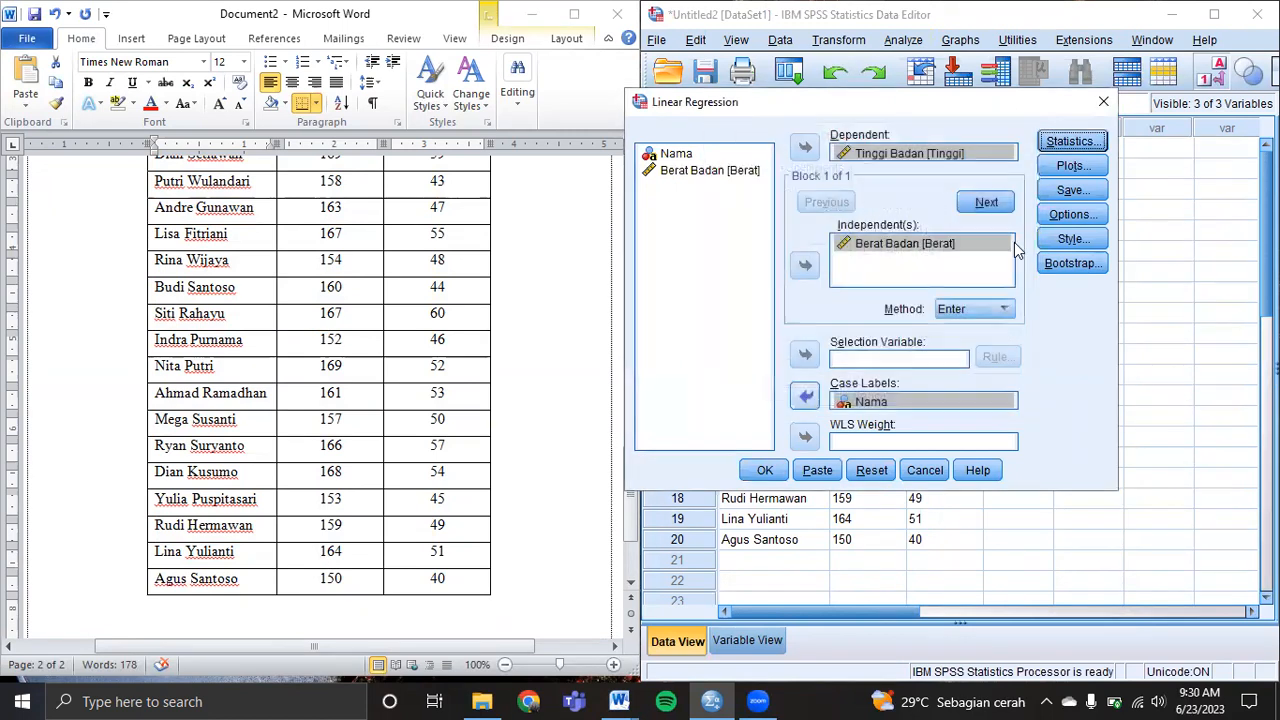
click(1076, 214)
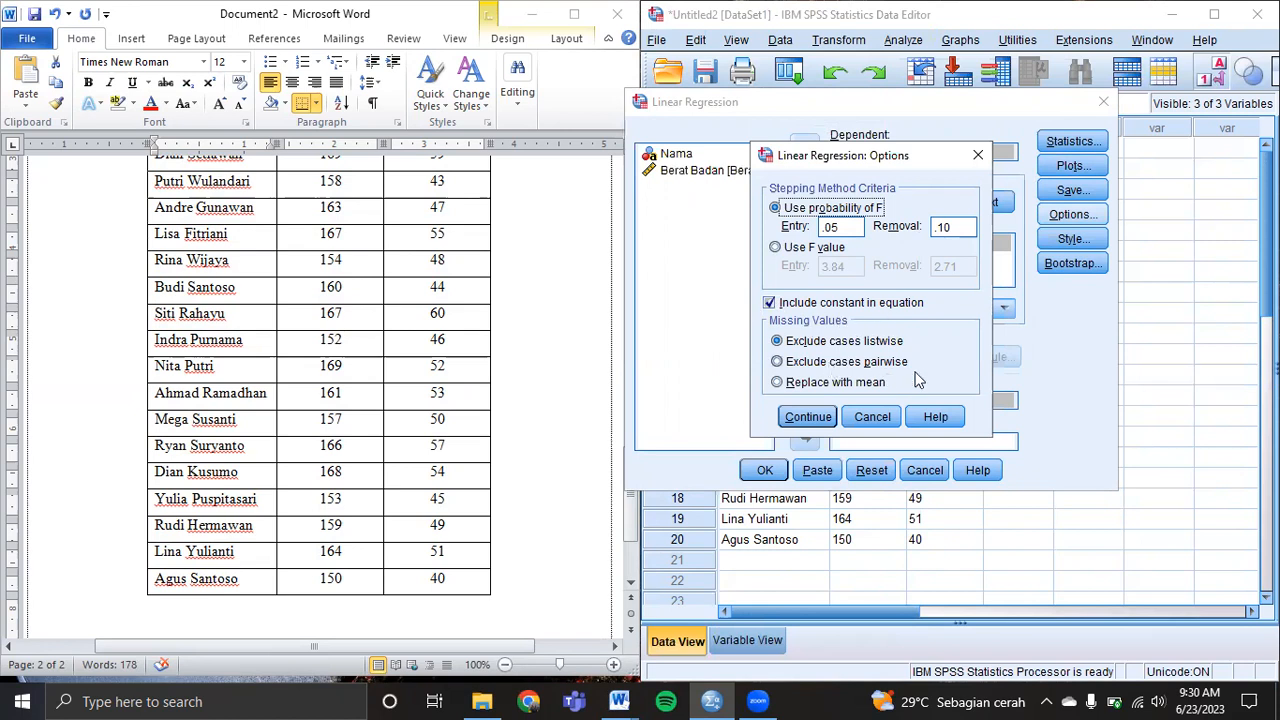
click(808, 417)
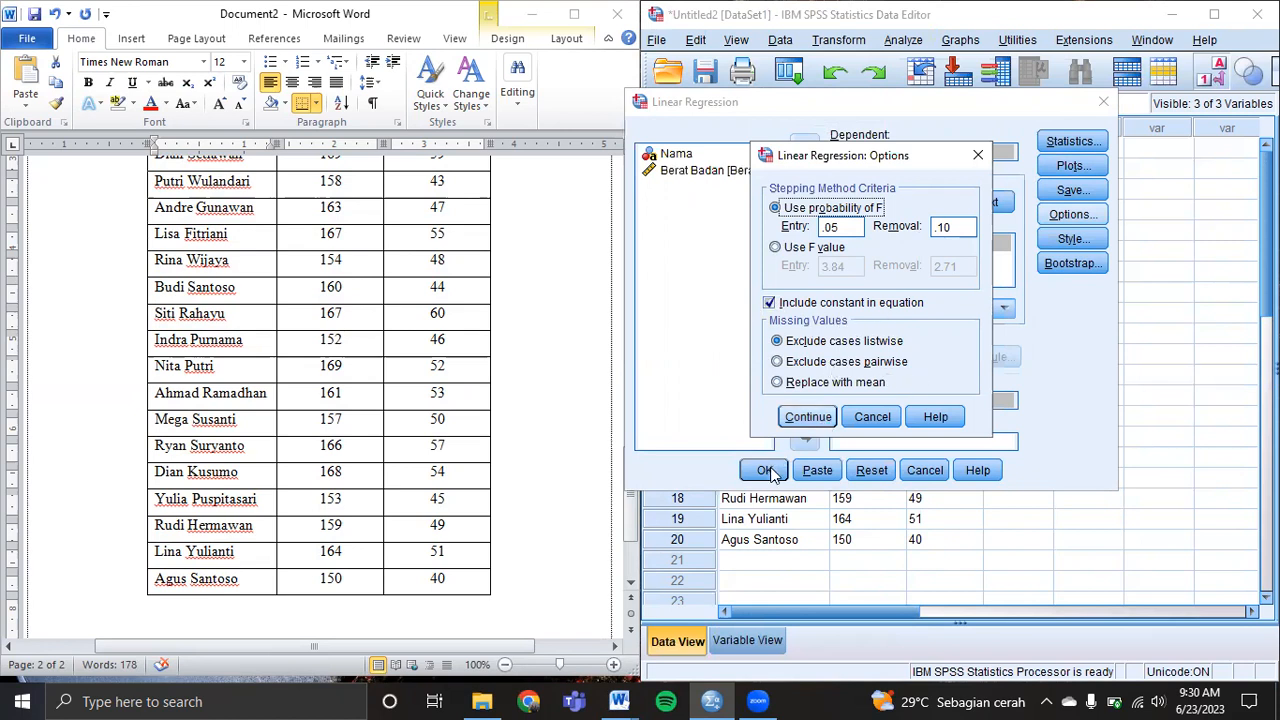
click(766, 470)
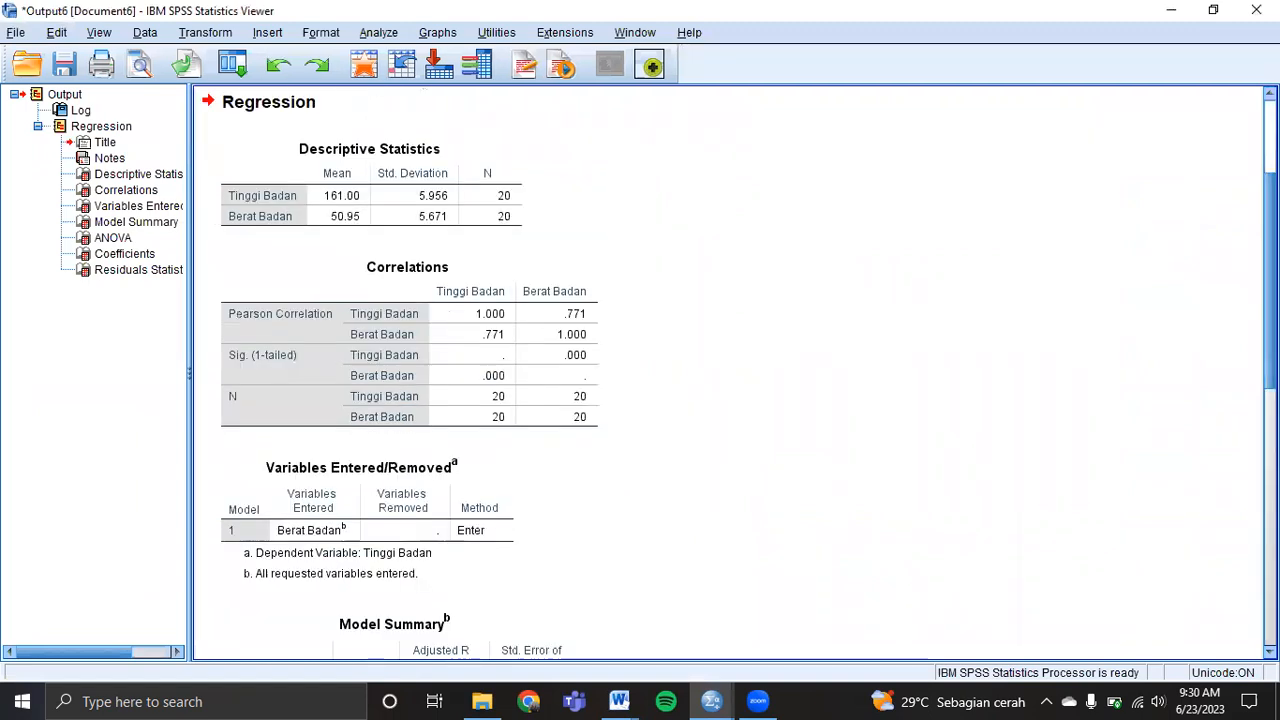
scroll(728, 372, up, 1)
scroll(446, 656, down, 1)
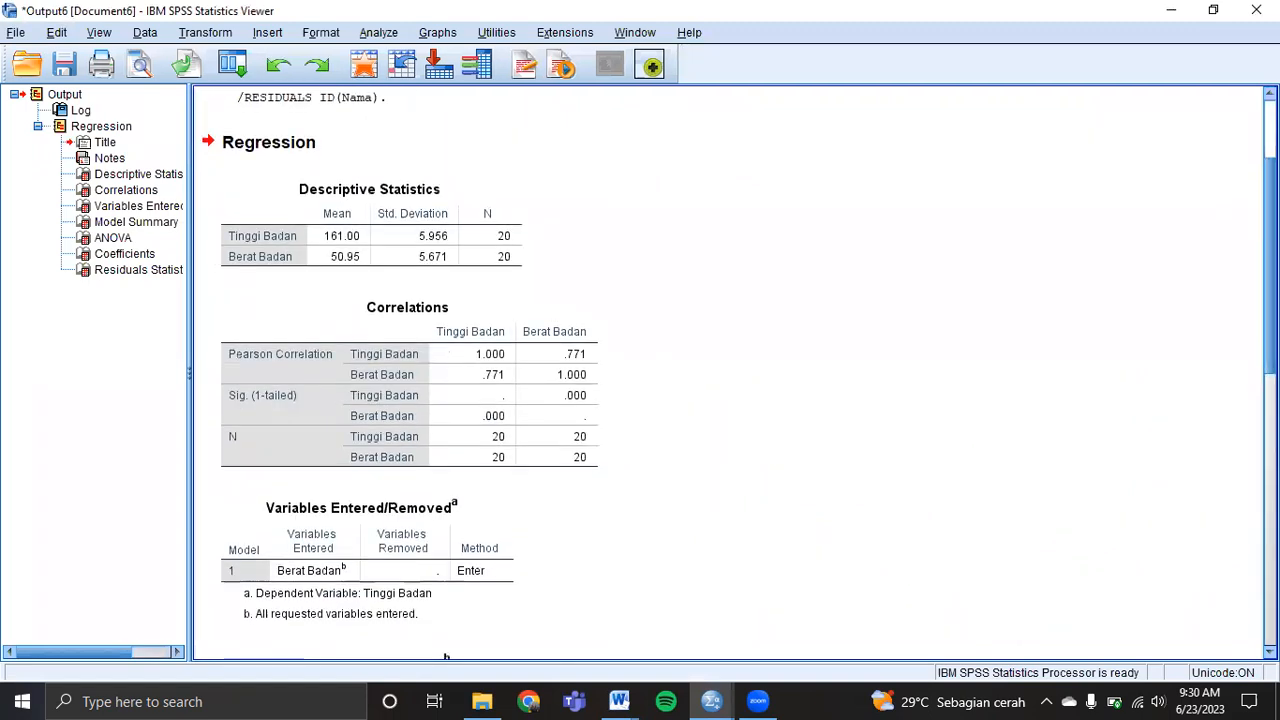
scroll(446, 656, down, 1)
scroll(728, 372, down, 1)
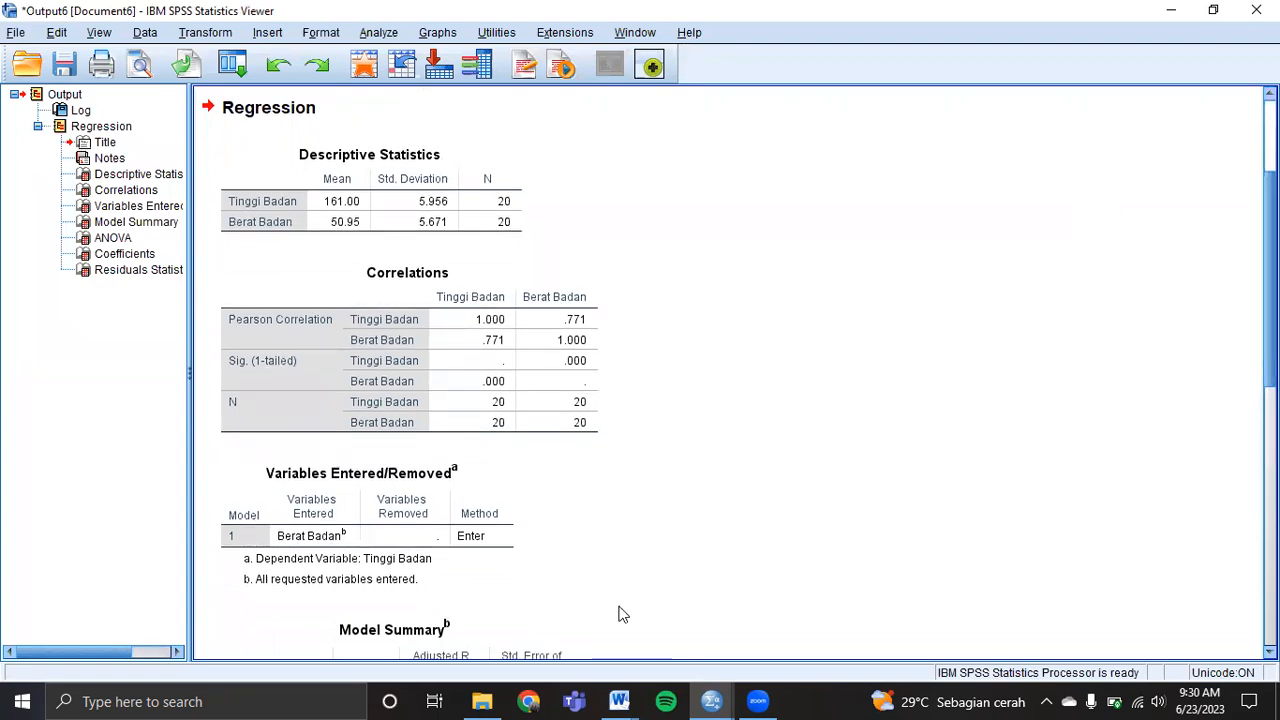
mouse_move(619, 701)
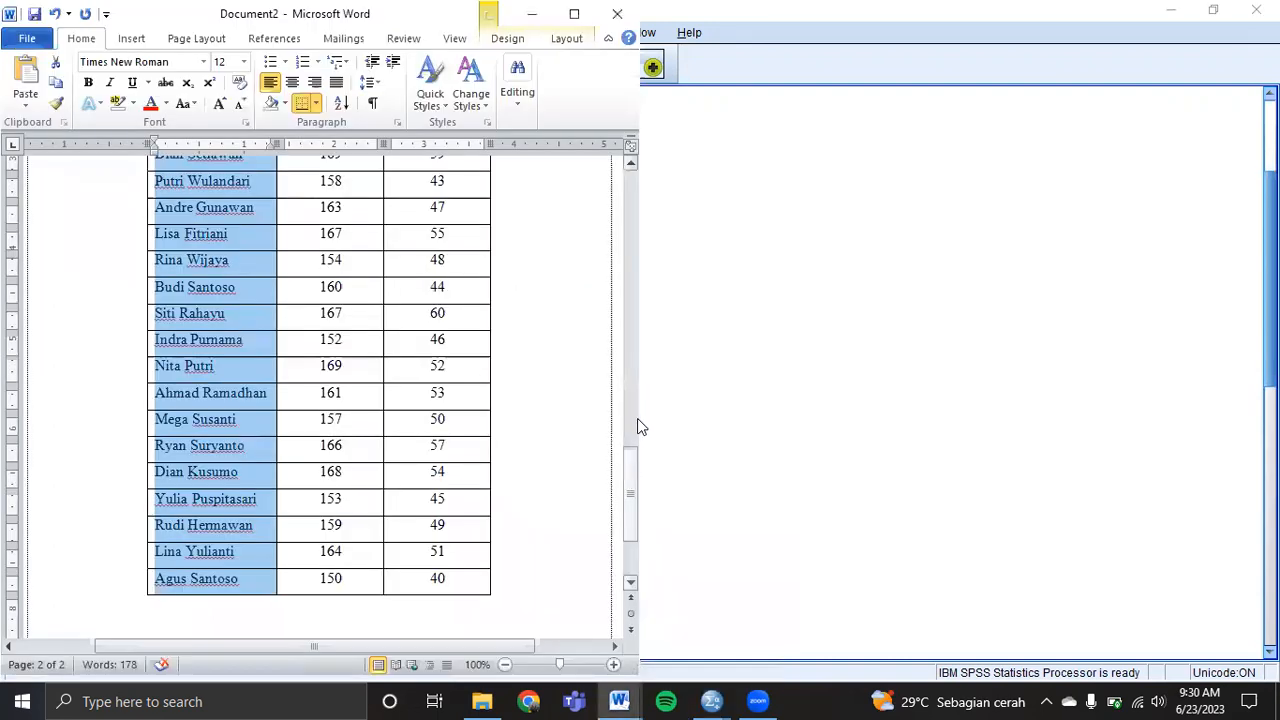
scroll(182, 275, up, 5)
click(191, 277)
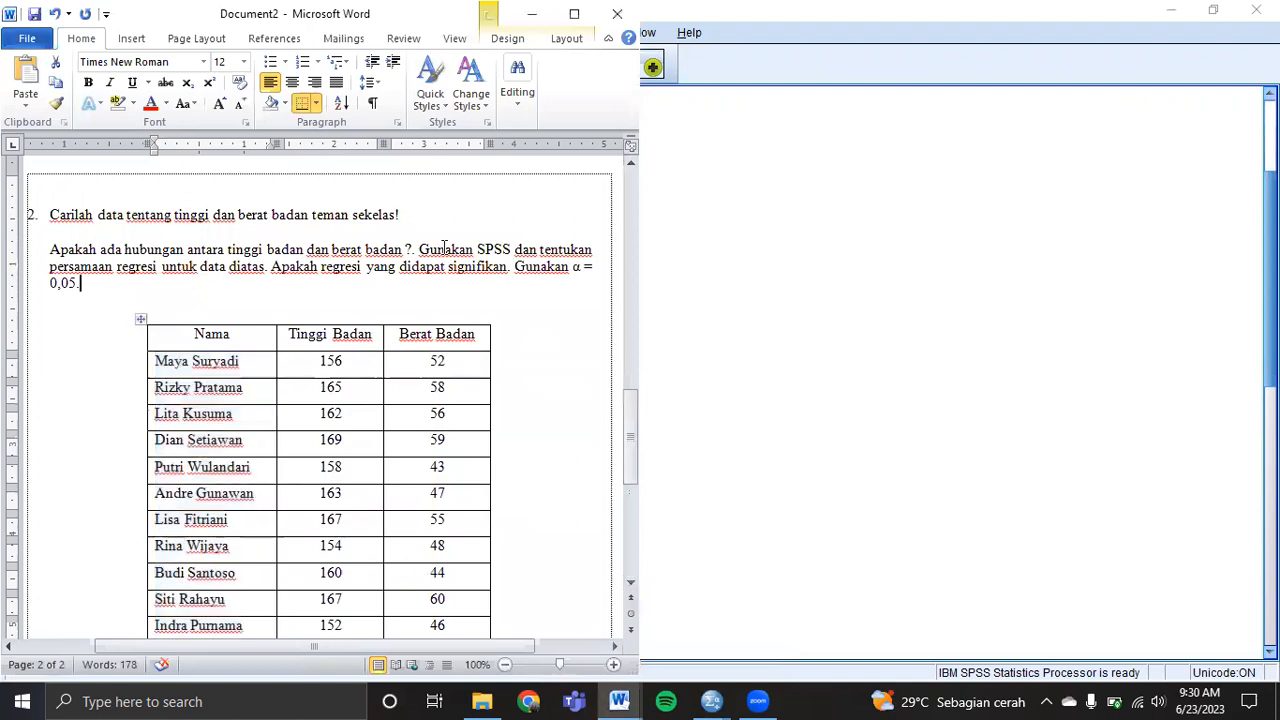
click(815, 209)
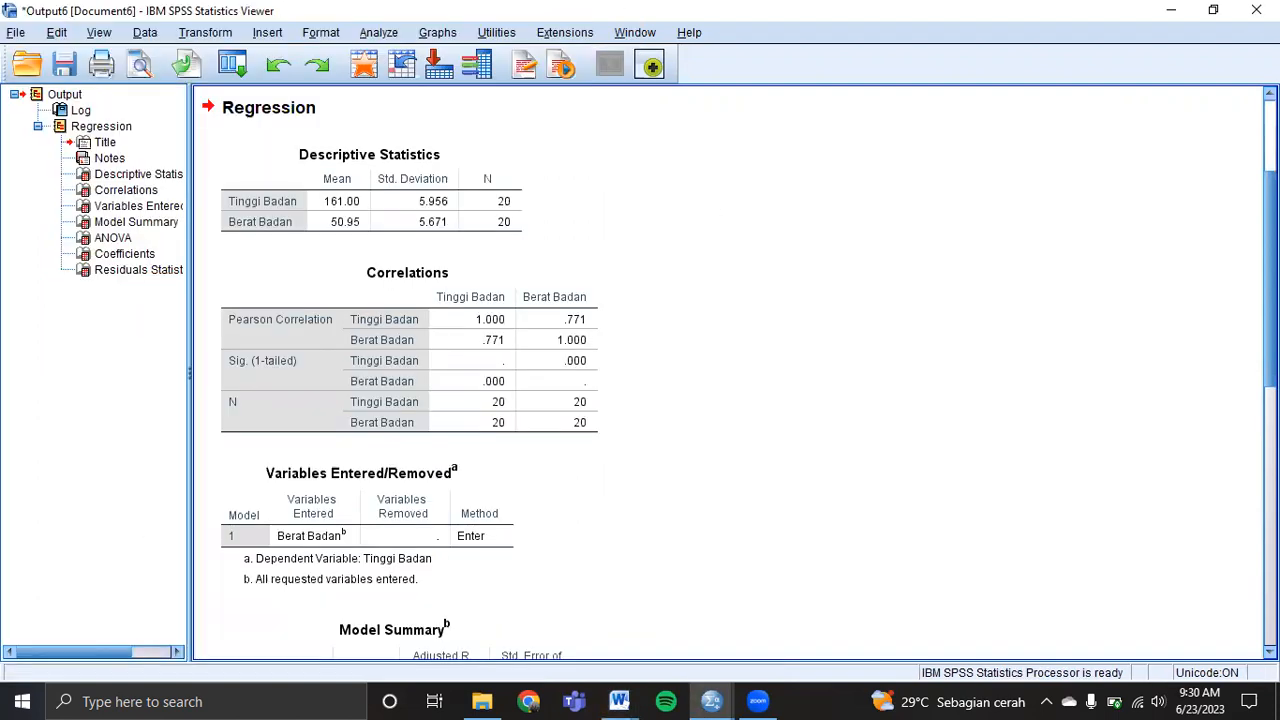
scroll(728, 372, up, 1)
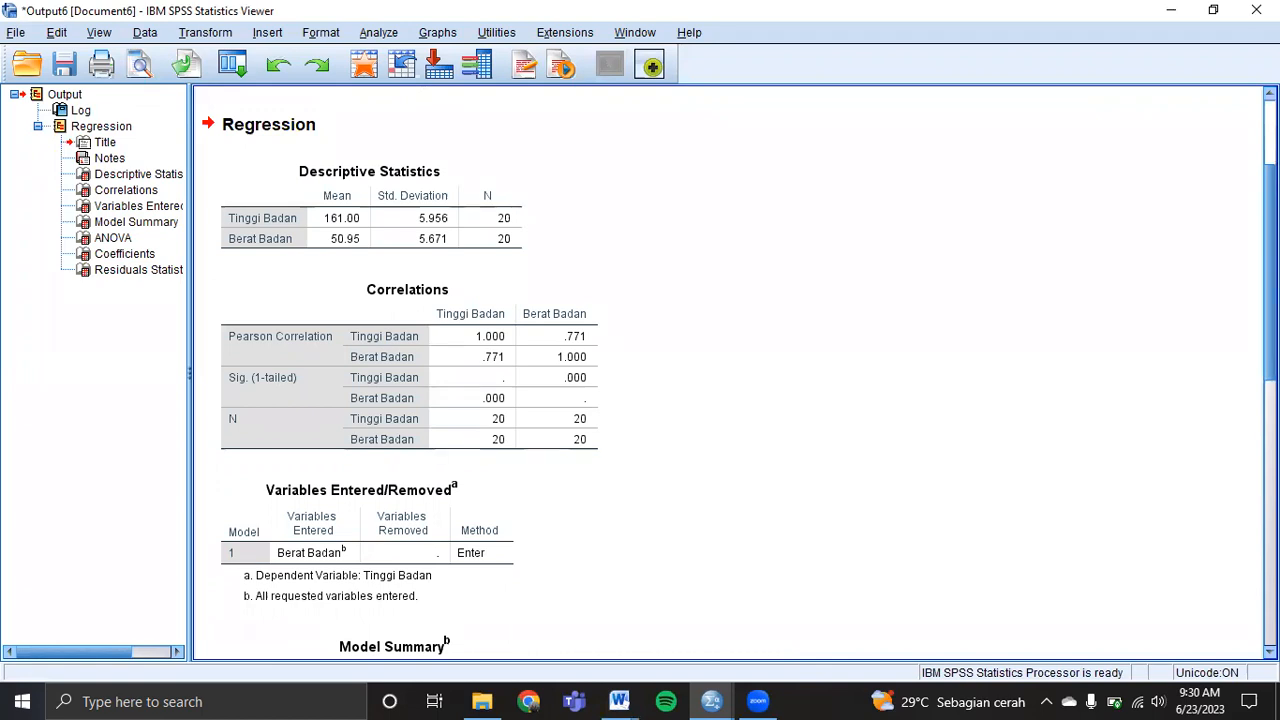
click(377, 249)
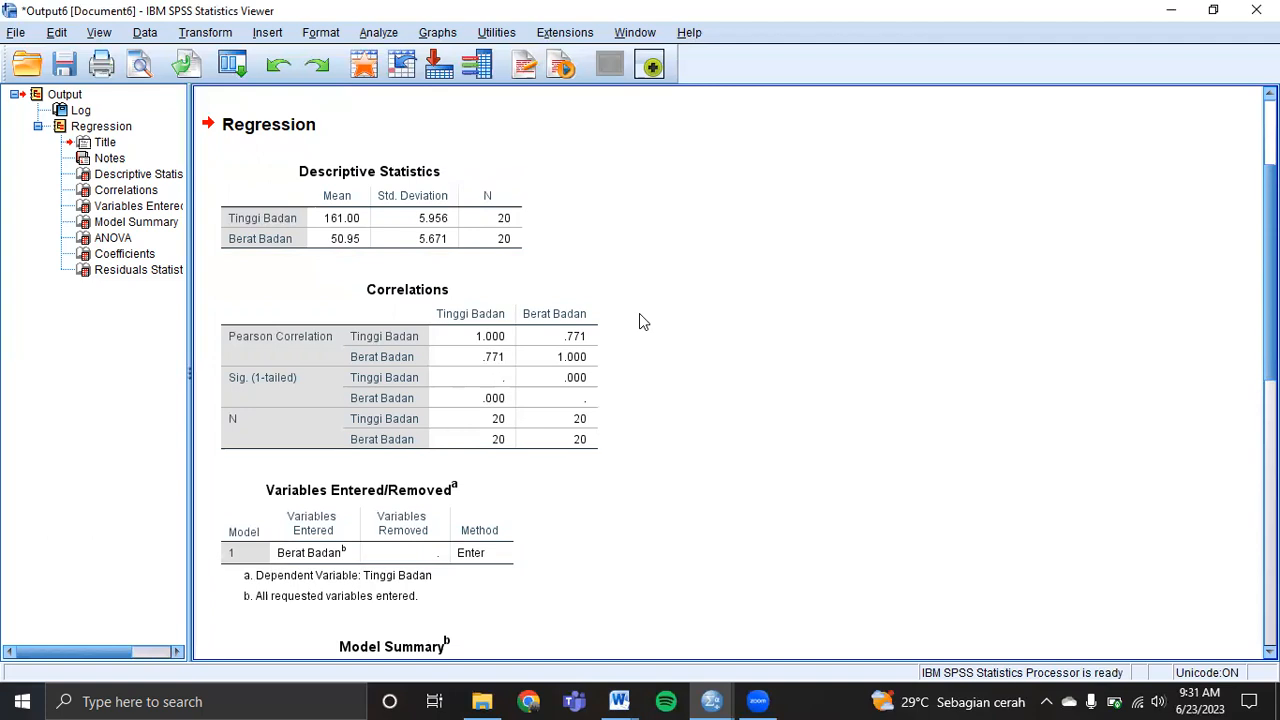
Inspect the Correlations table and scroll through the Model Summary and ANOVA results.
click(471, 334)
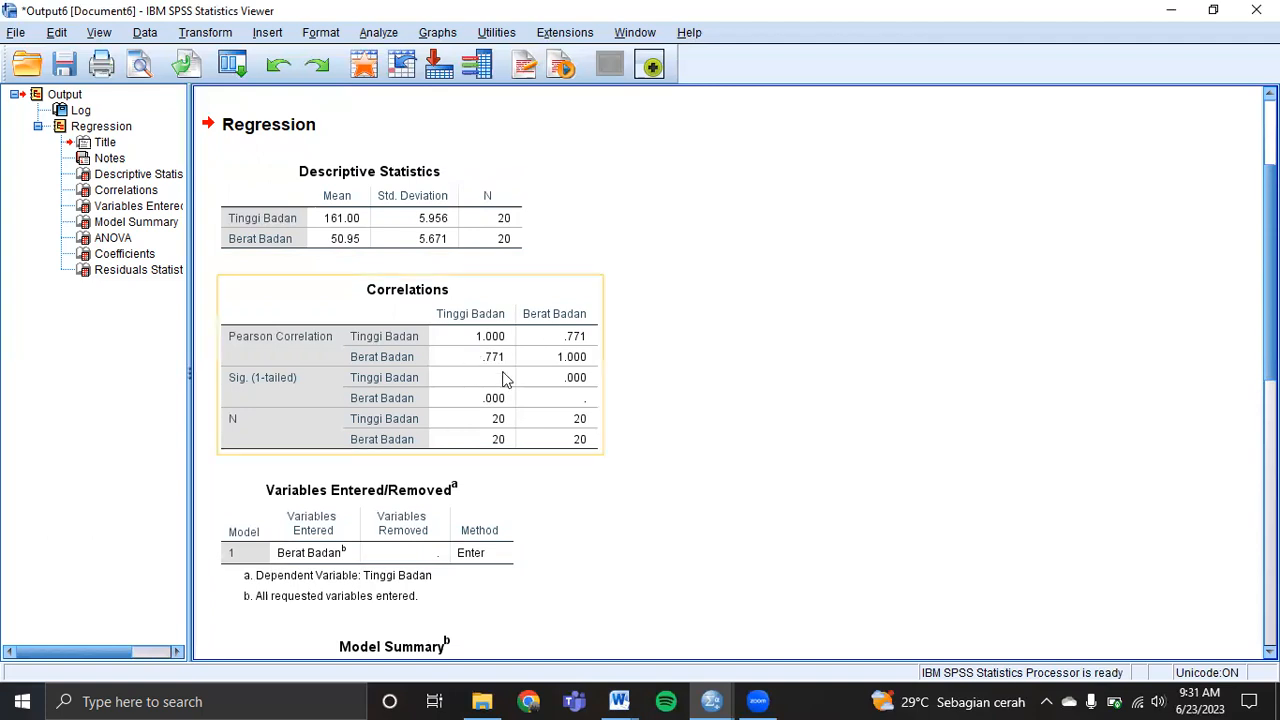
click(757, 390)
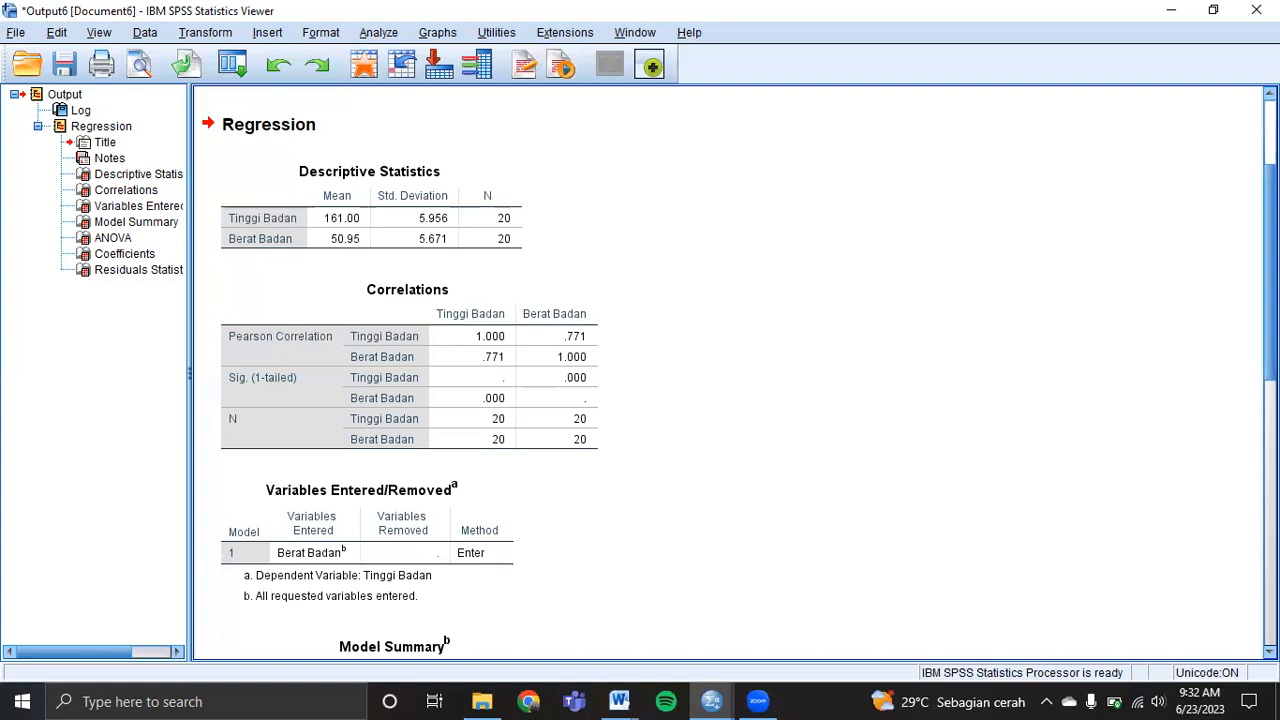
scroll(730, 370, down, 3)
scroll(730, 386, down, 1)
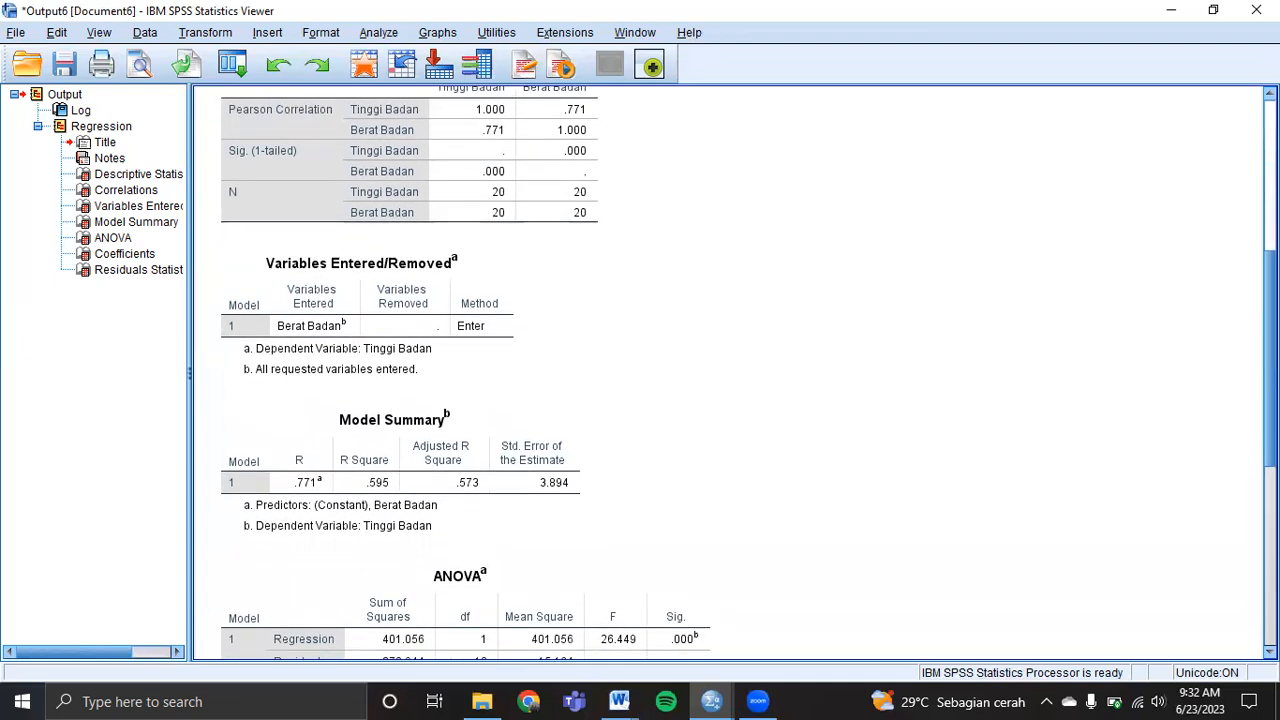
scroll(549, 313, up, 1)
click(478, 255)
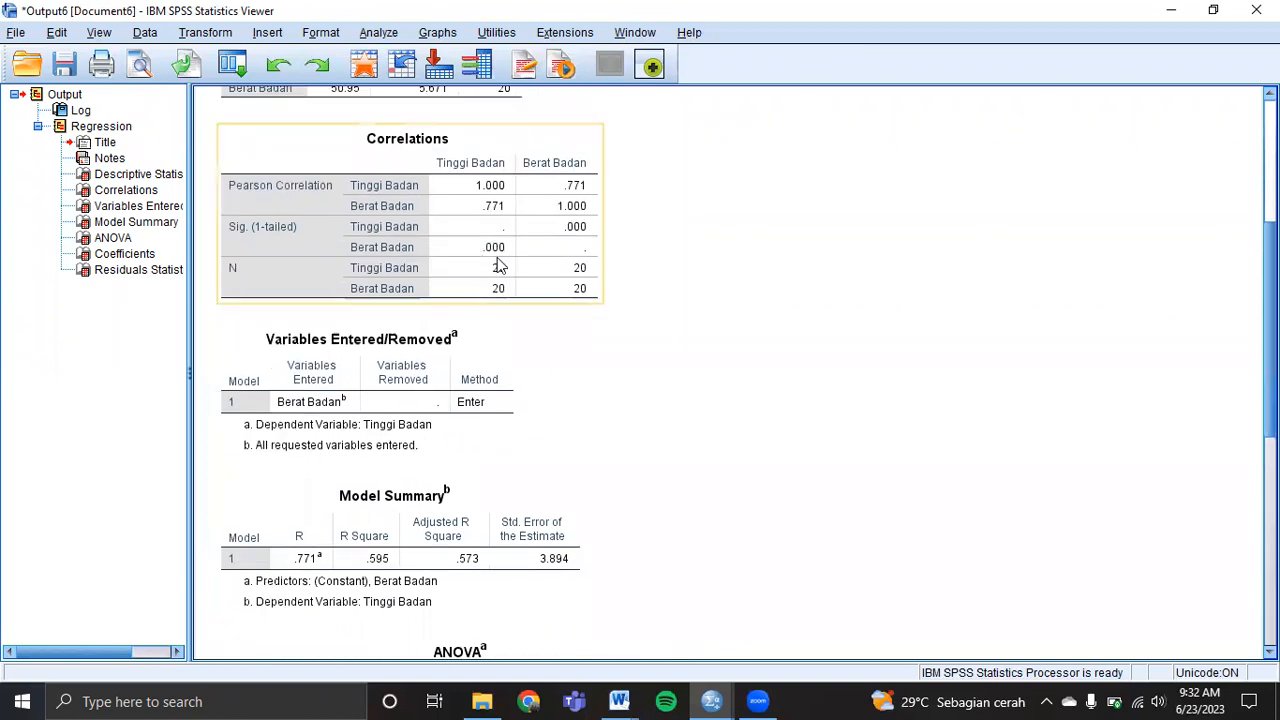
click(634, 266)
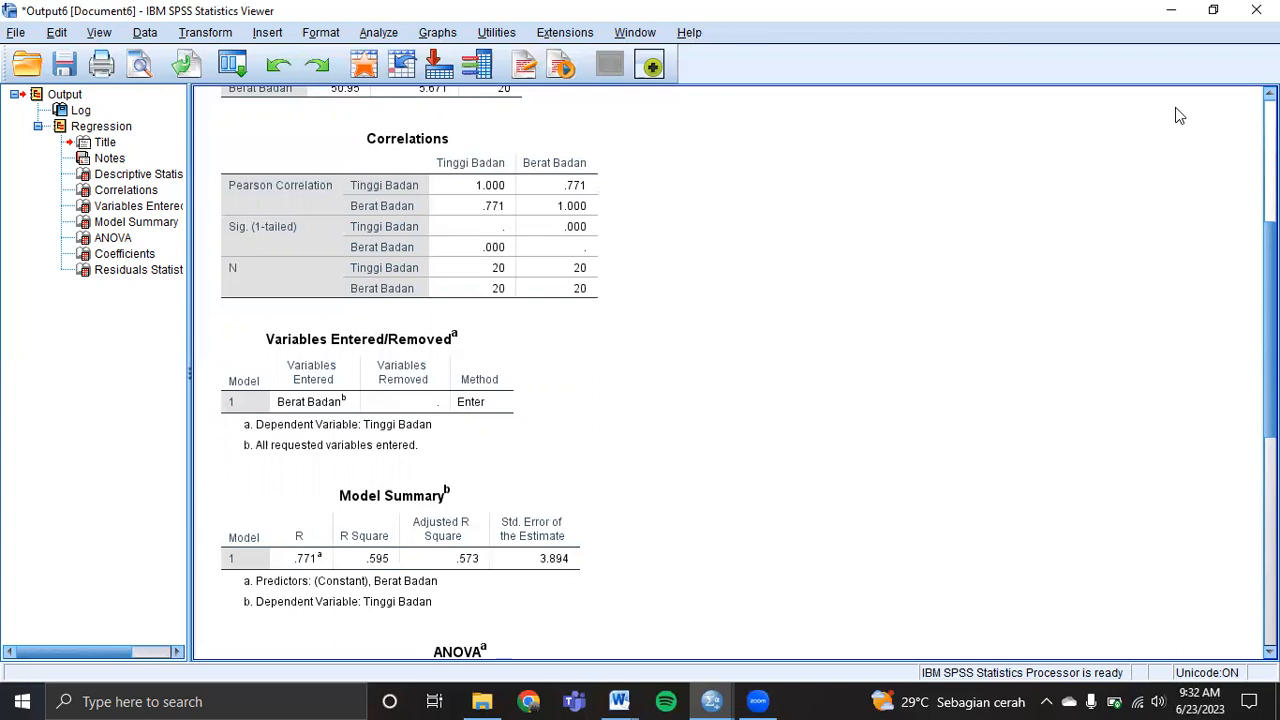
Save the regression output as Output6.spv, close the viewer, and return to the Data Editor.
click(1256, 10)
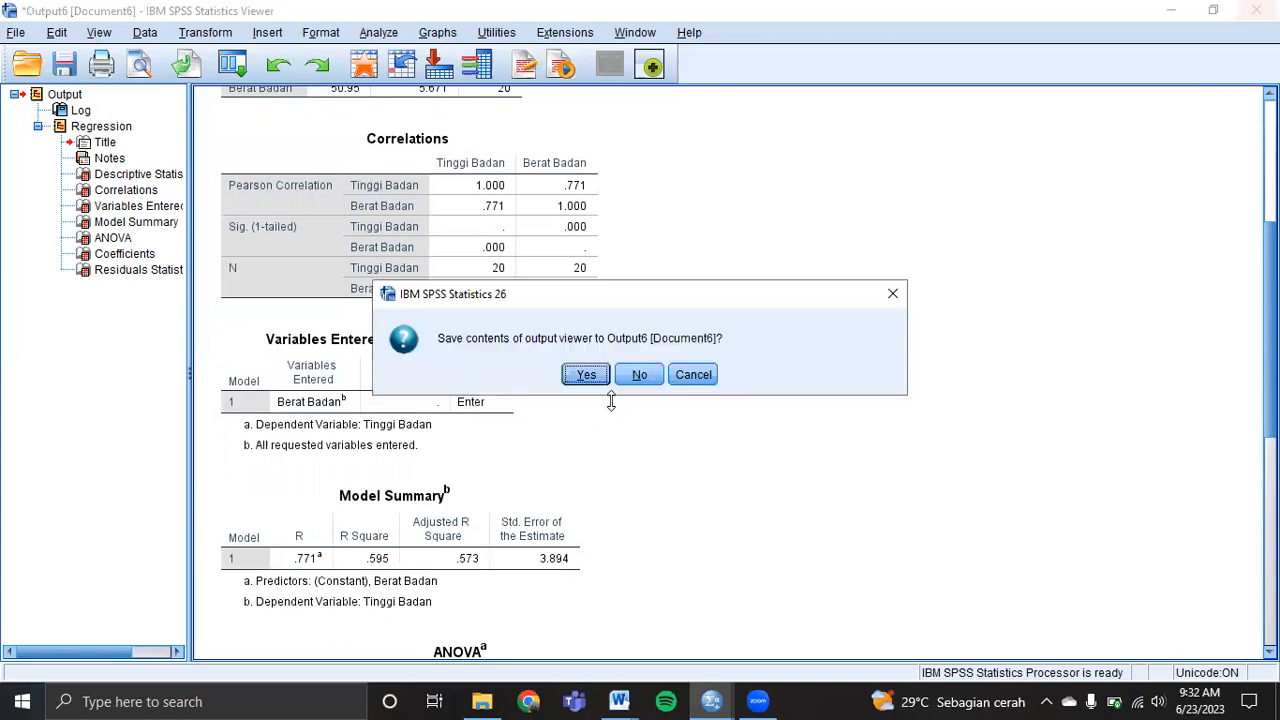
click(590, 375)
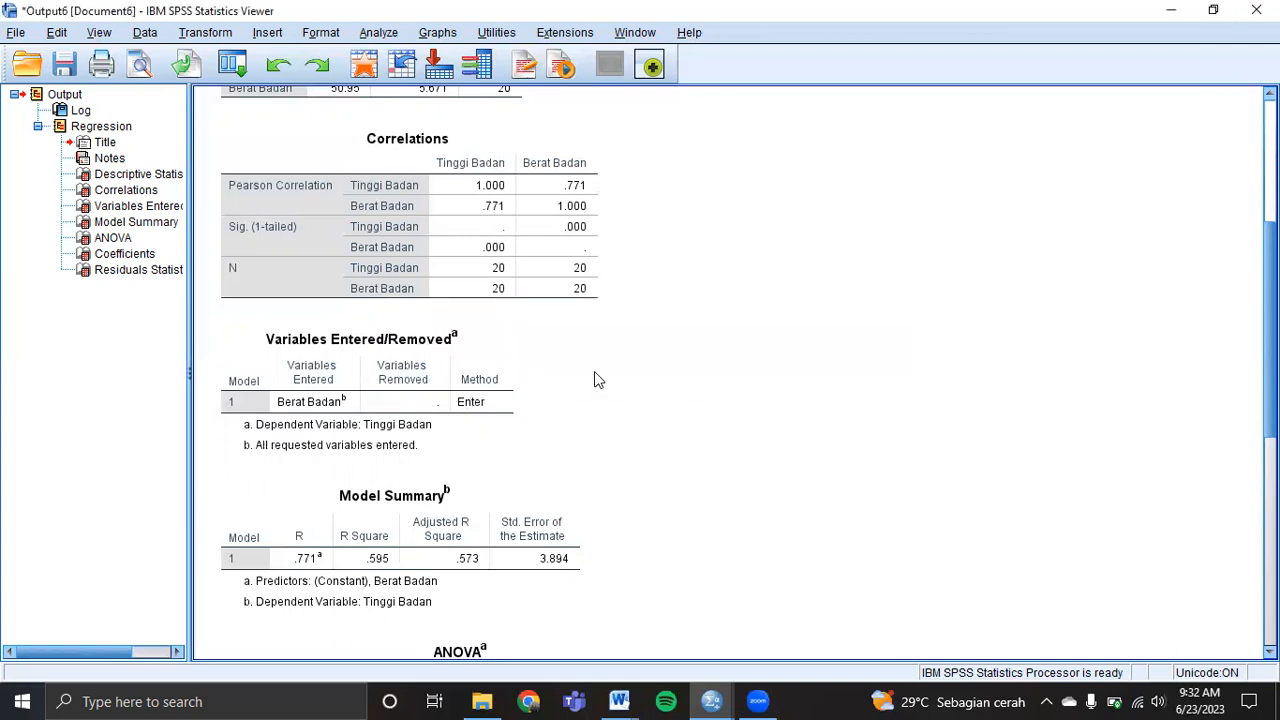
click(747, 313)
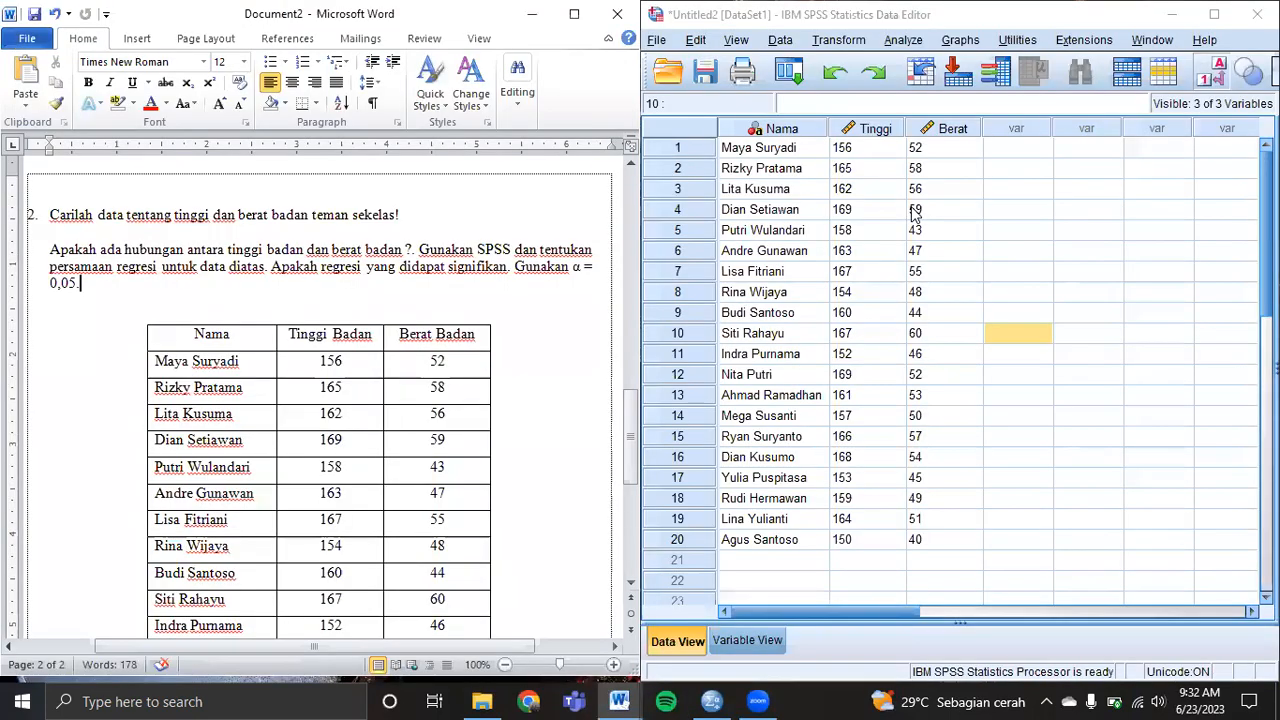
click(966, 172)
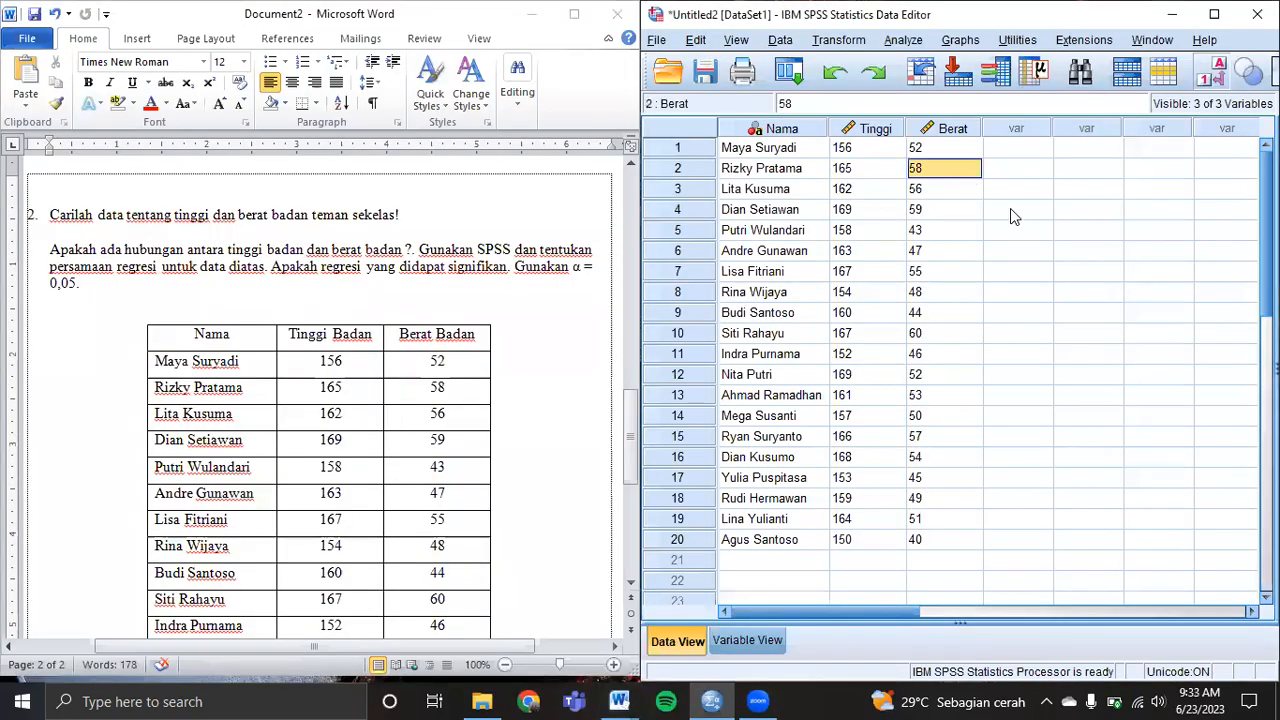
click(1010, 208)
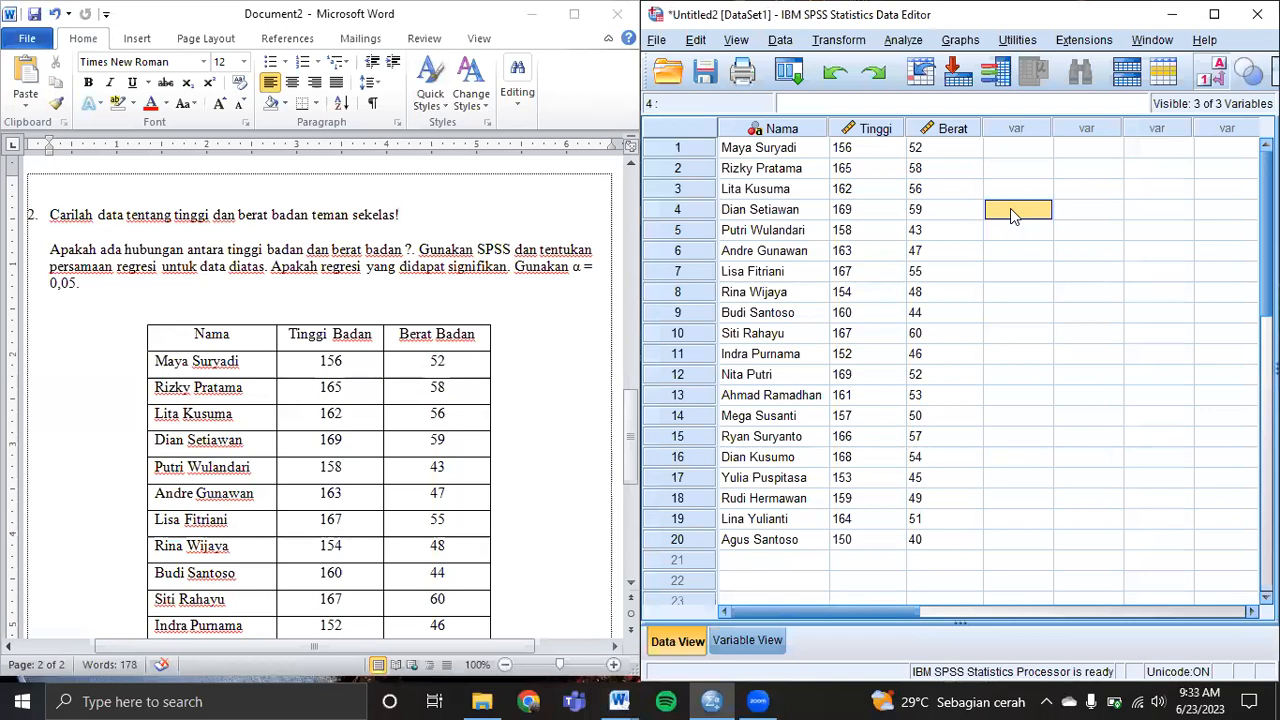